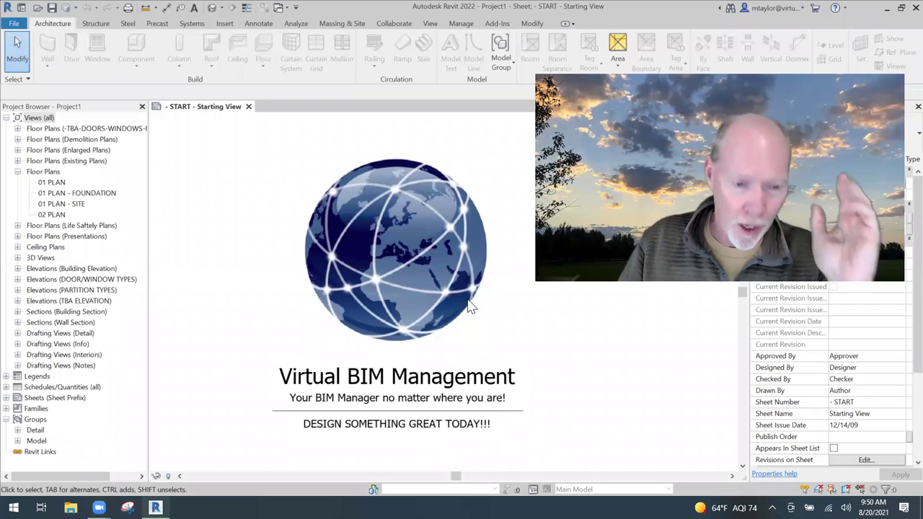
Open the 01 PLAN floor plan view and examine the building's rooms and room tags
double_click(52, 182)
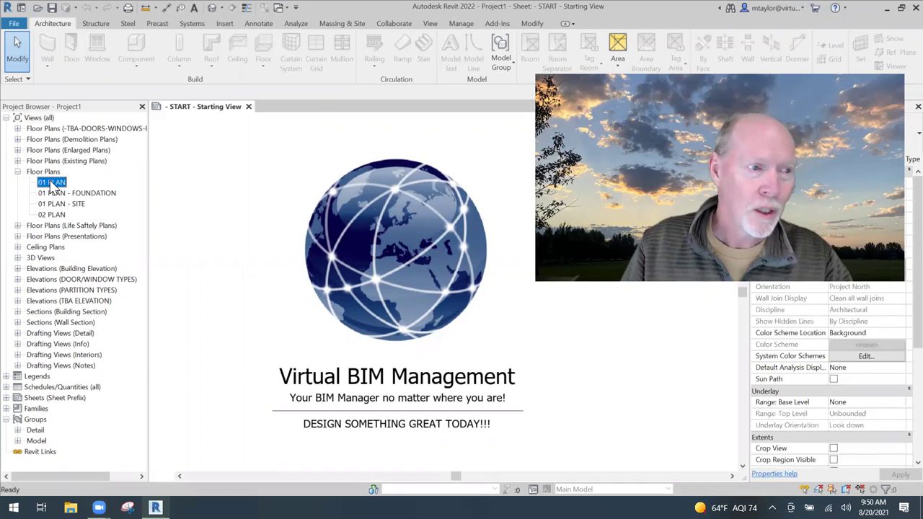
scroll(498, 361, up, 5)
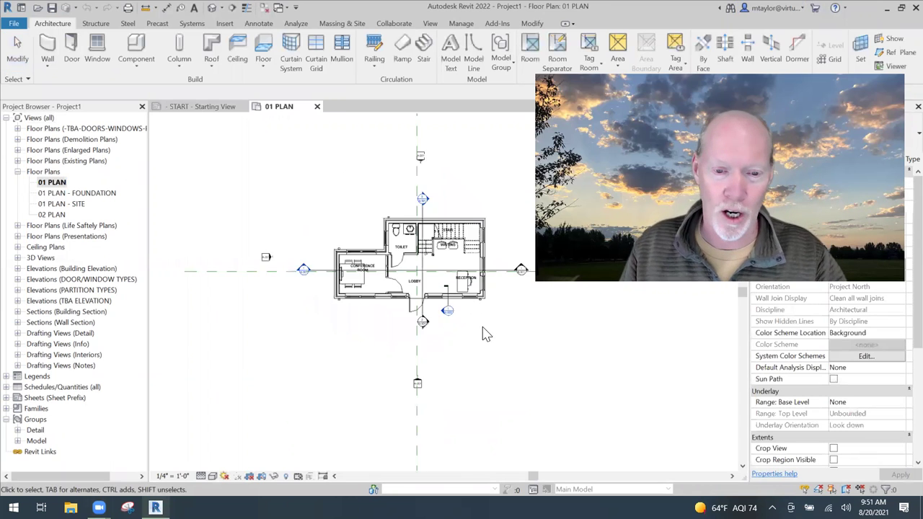
middle_drag(482, 334, 461, 367)
scroll(462, 366, up, 2)
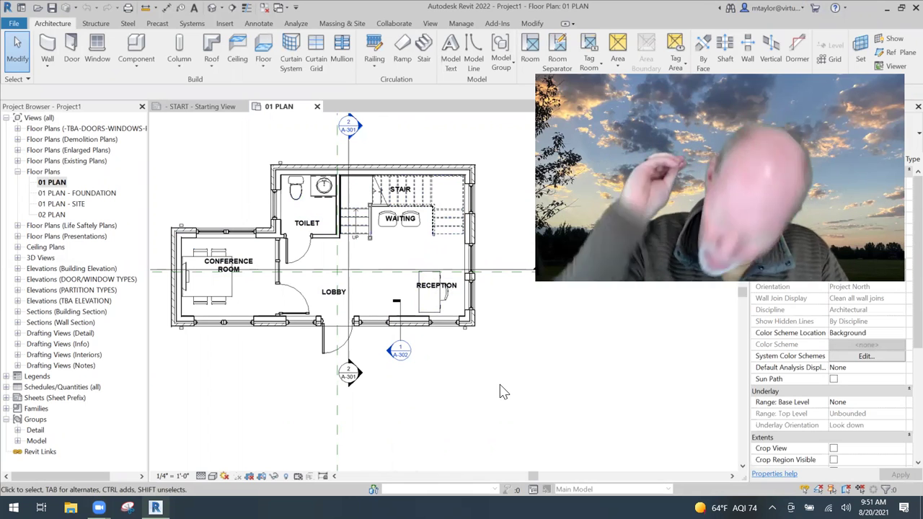
Create a new family from the Room Tag.rft template in the English-Imperial Annotations folder
click(14, 24)
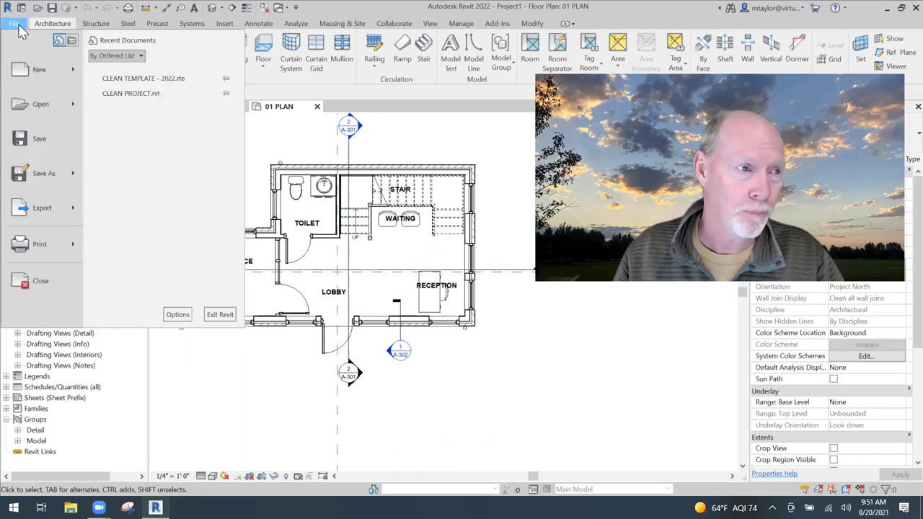
mouse_move(40, 77)
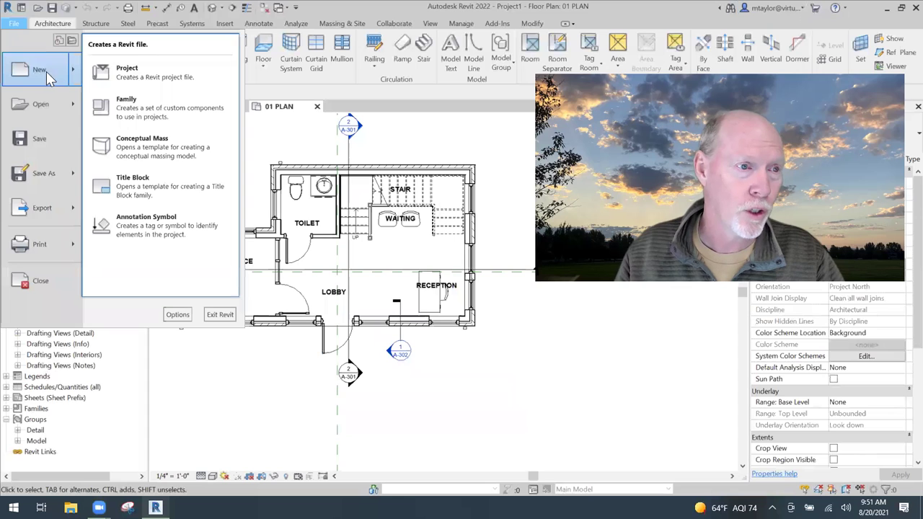
click(143, 106)
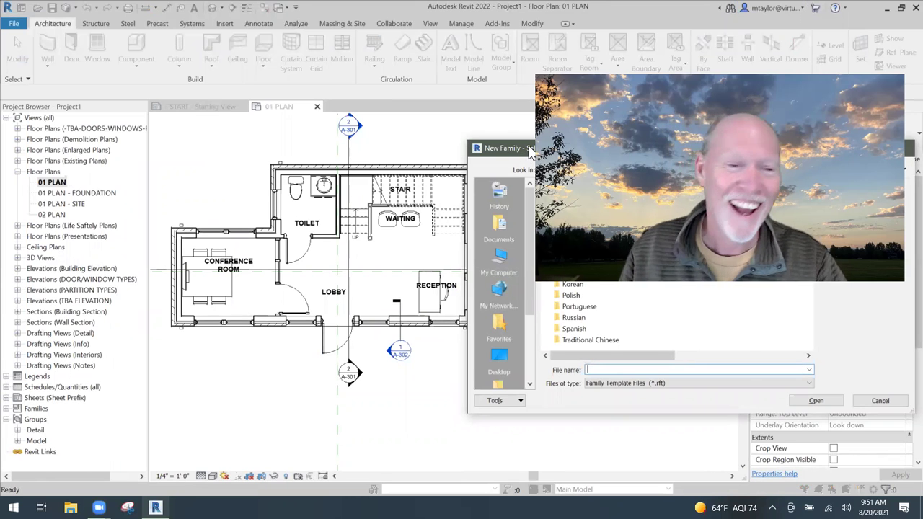
drag(531, 150, 146, 135)
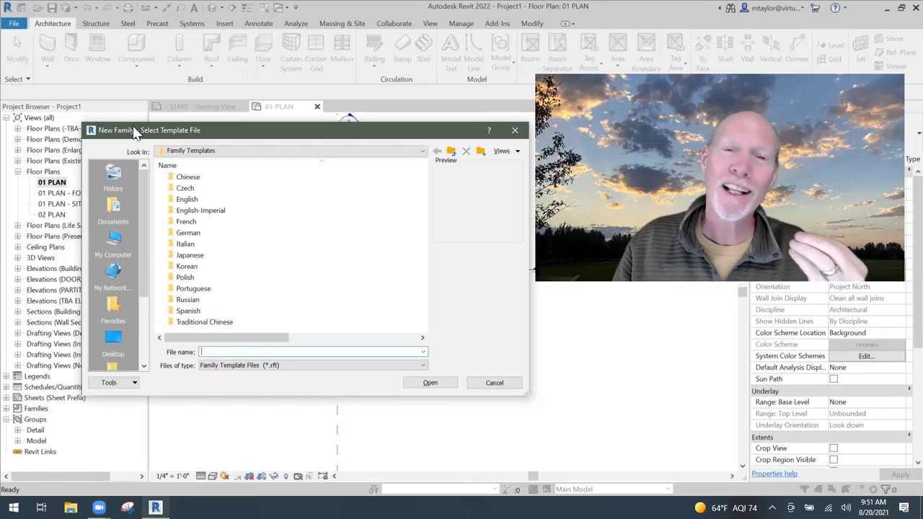
double_click(209, 213)
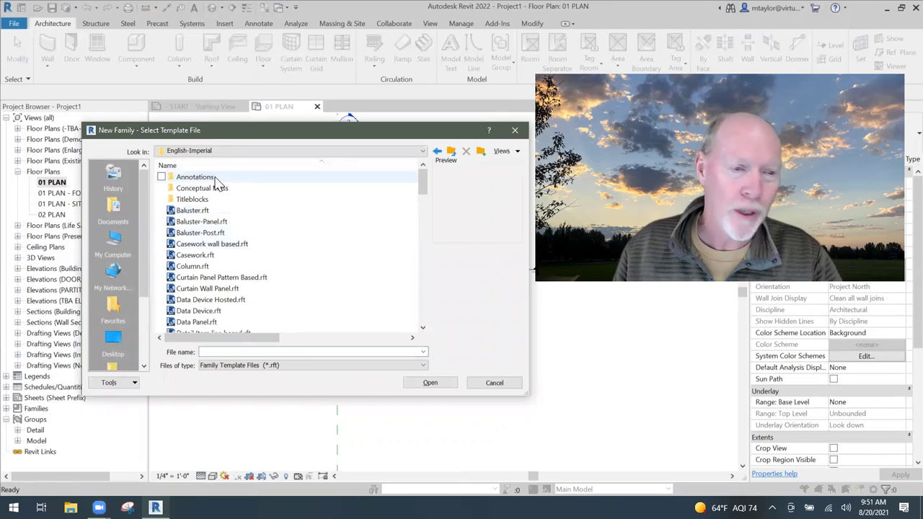
double_click(215, 177)
scroll(231, 288, down, 3)
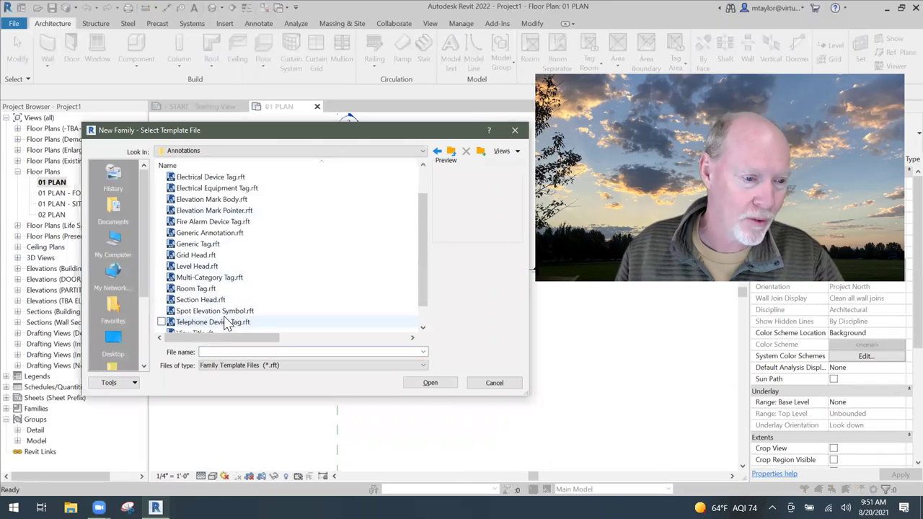
click(213, 266)
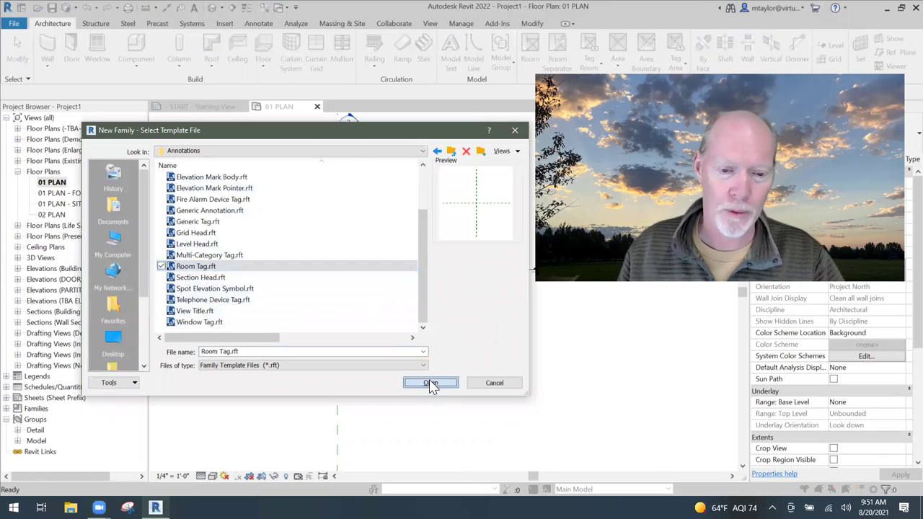
click(430, 382)
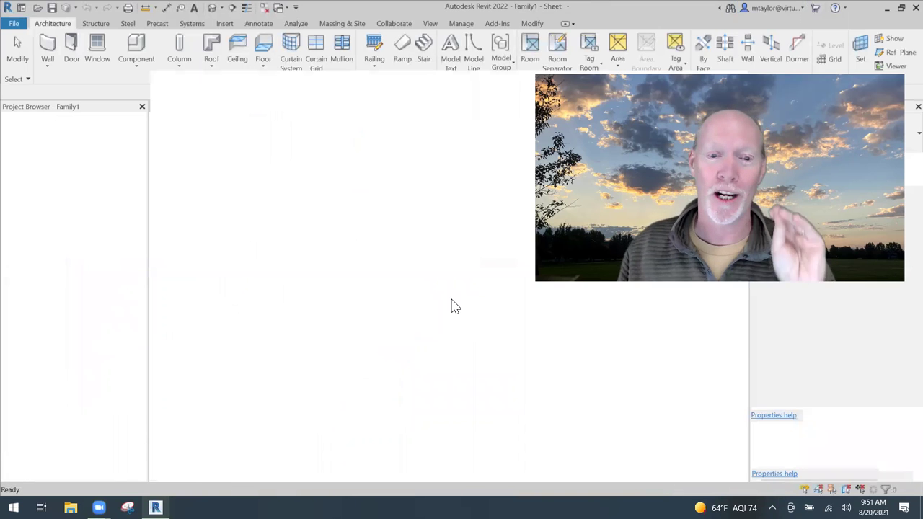
Place a label containing the Name parameter at the intersection of the two reference planes
middle_drag(494, 342, 418, 330)
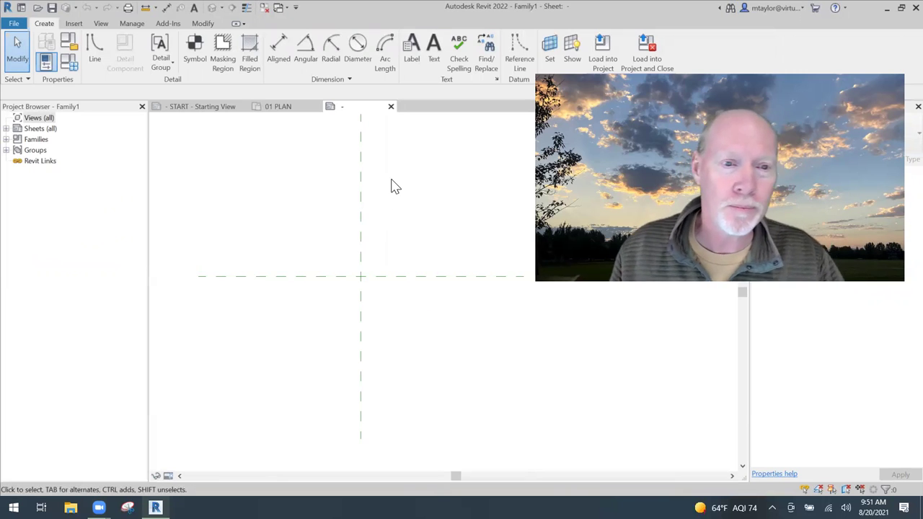
click(410, 61)
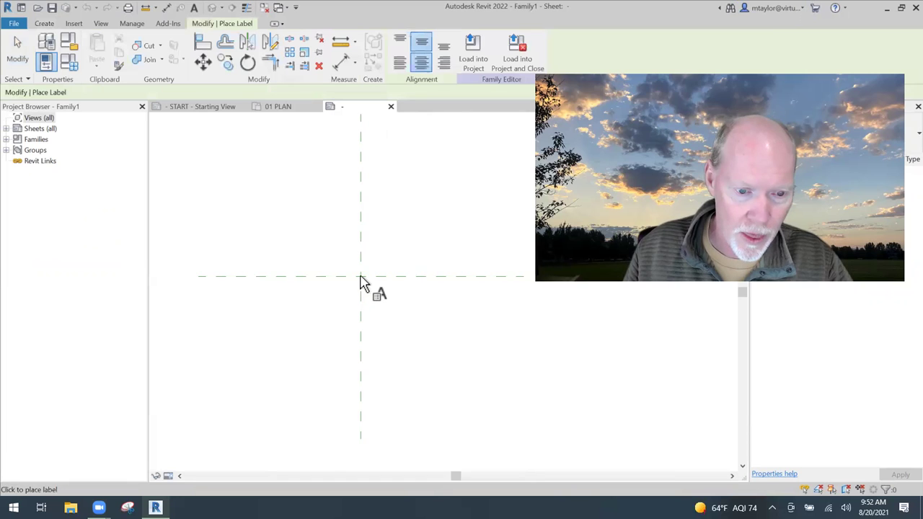
click(416, 344)
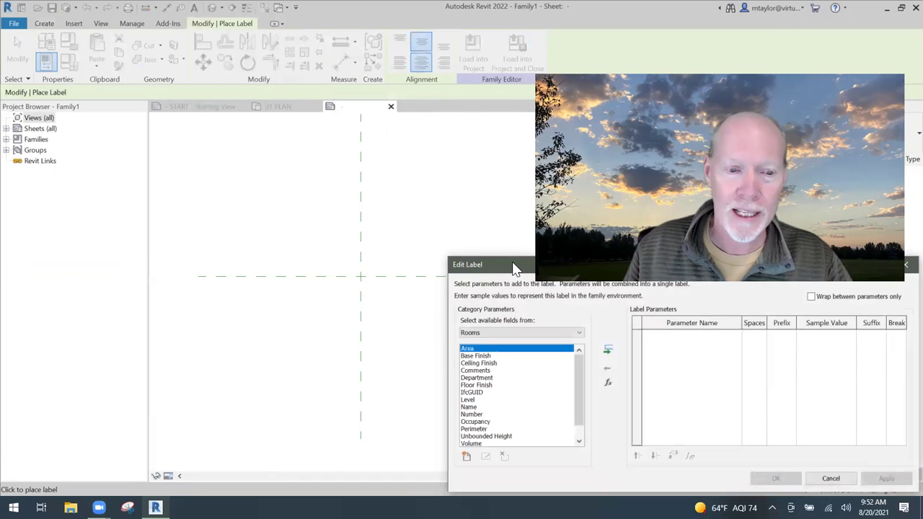
drag(515, 269, 113, 115)
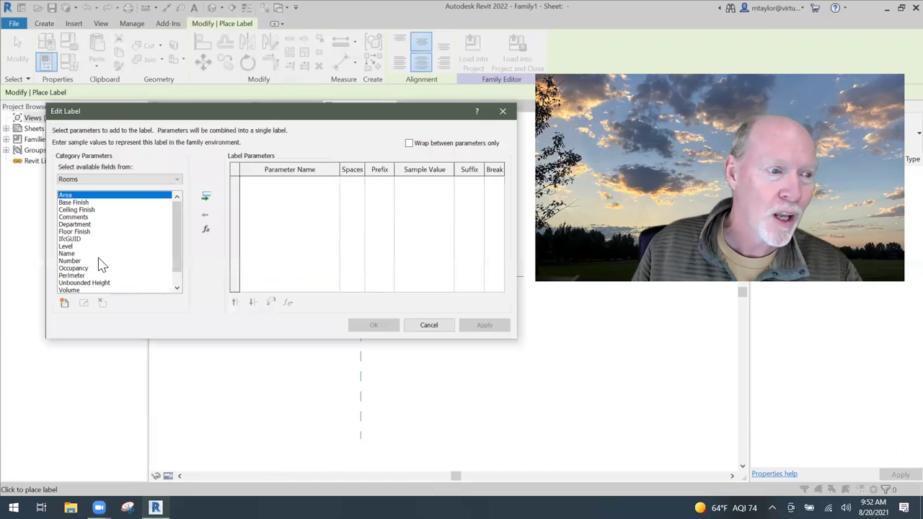
click(69, 254)
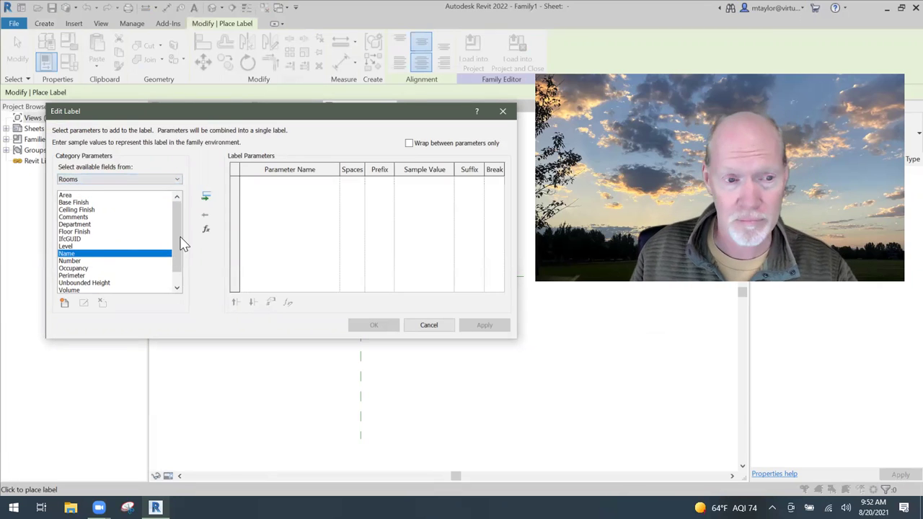
click(205, 198)
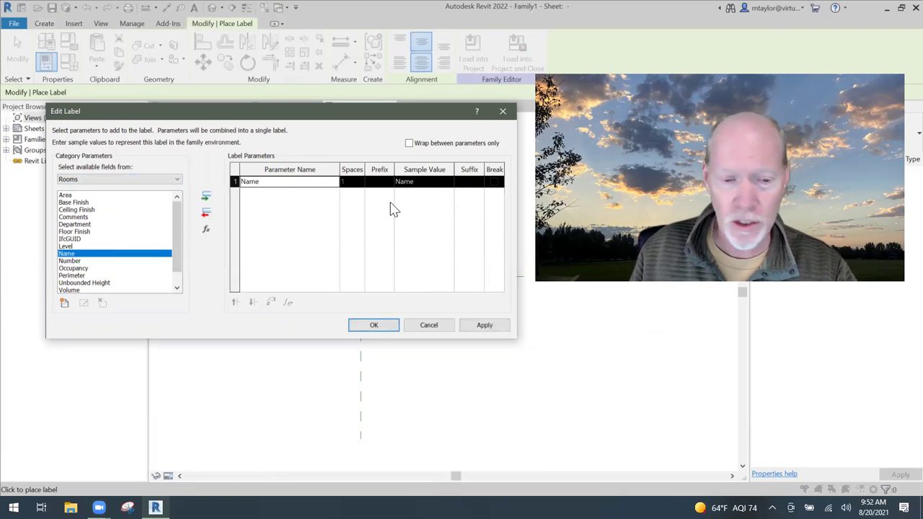
click(373, 325)
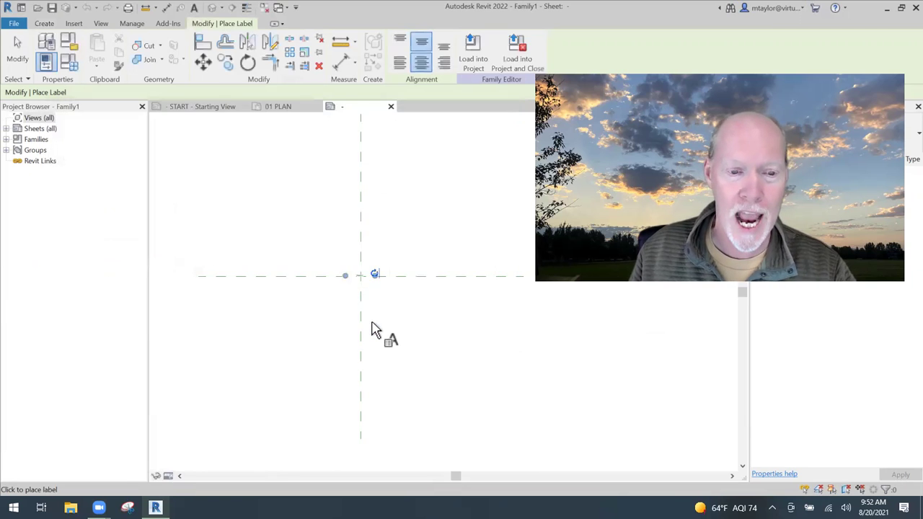
click(362, 281)
scroll(360, 279, up, 3)
middle_drag(360, 279, 339, 357)
key(Escape)
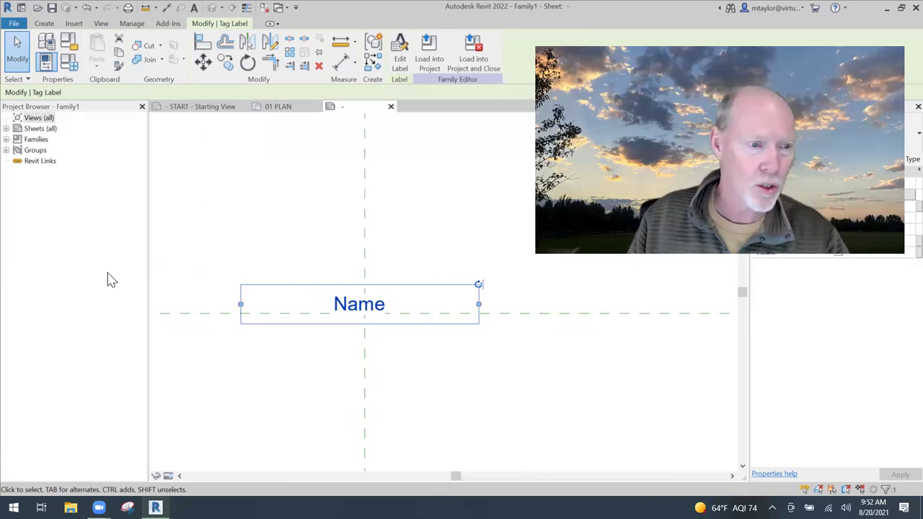
Undock and widen the Properties palette, and set the Name label's horizontal alignment to Left
drag(154, 157, 126, 147)
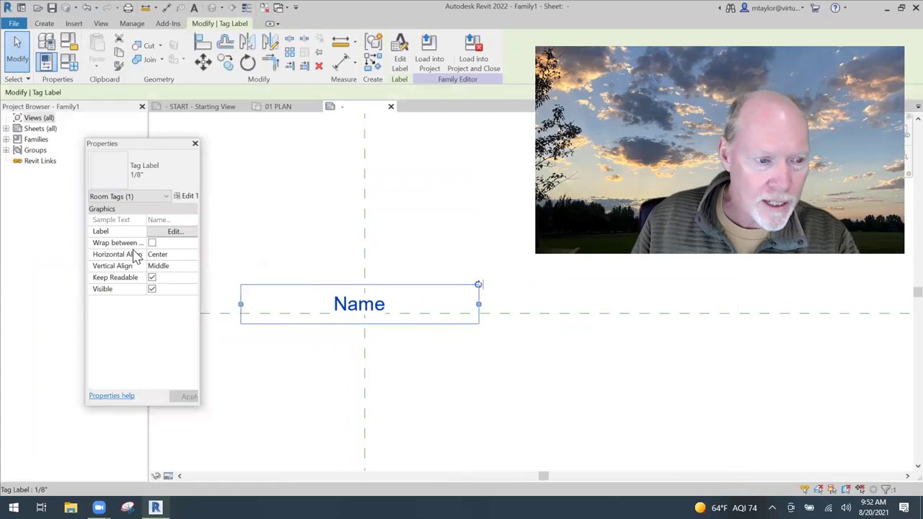
drag(198, 253, 238, 253)
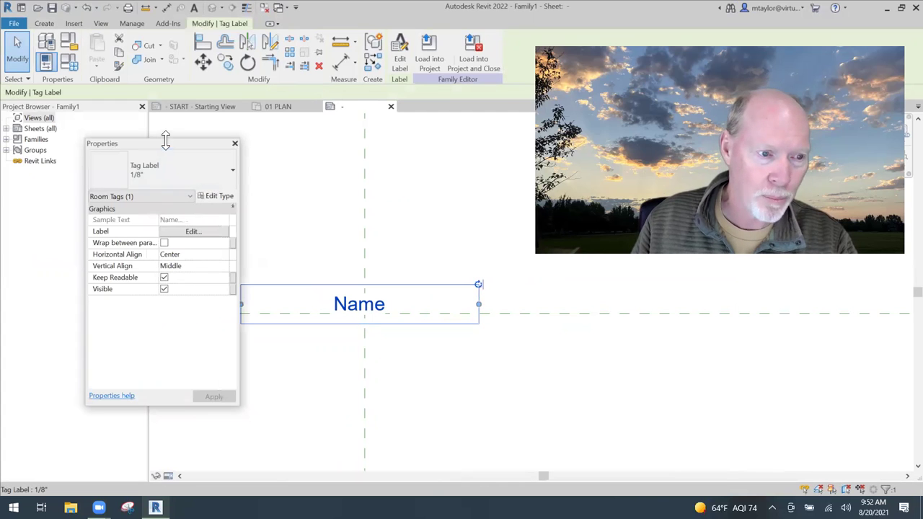
drag(147, 143, 125, 134)
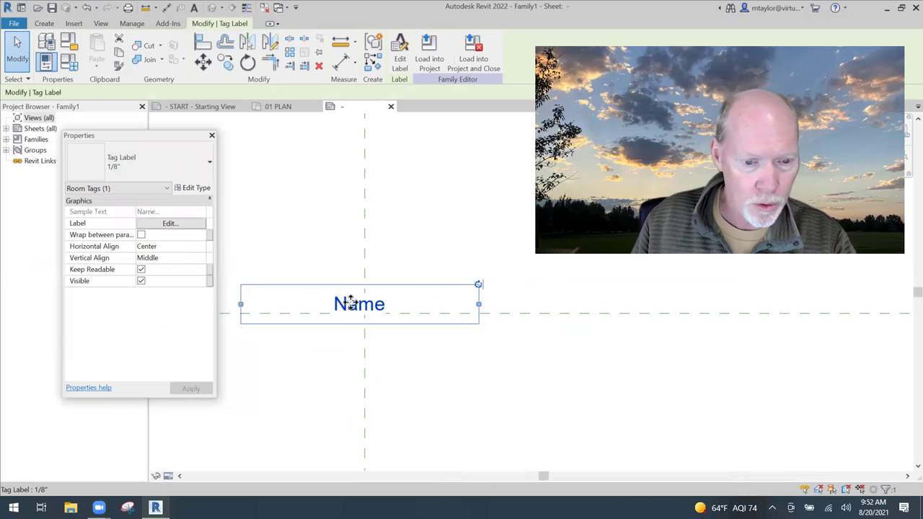
click(195, 246)
click(148, 255)
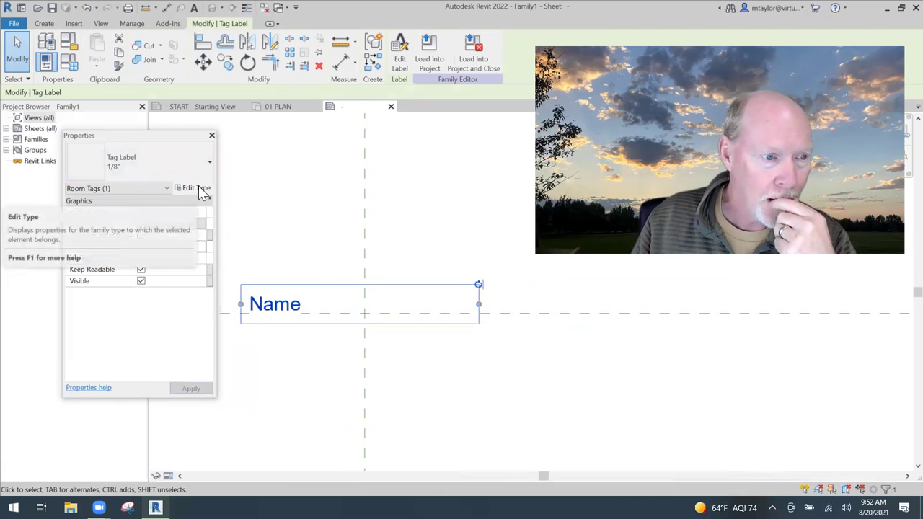
Rename the Name label's type to 1/8" BOLD UNDERLINED
drag(215, 189, 297, 192)
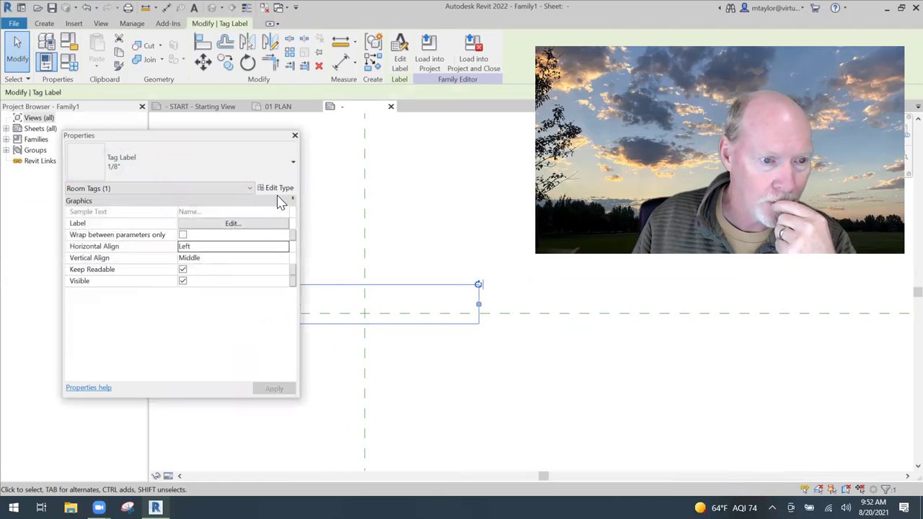
click(280, 190)
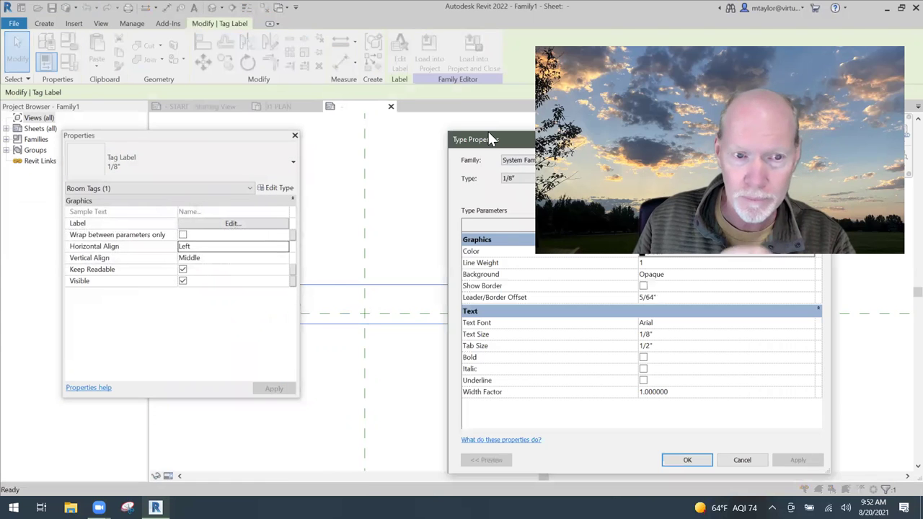
drag(491, 139, 168, 83)
click(470, 140)
click(313, 237)
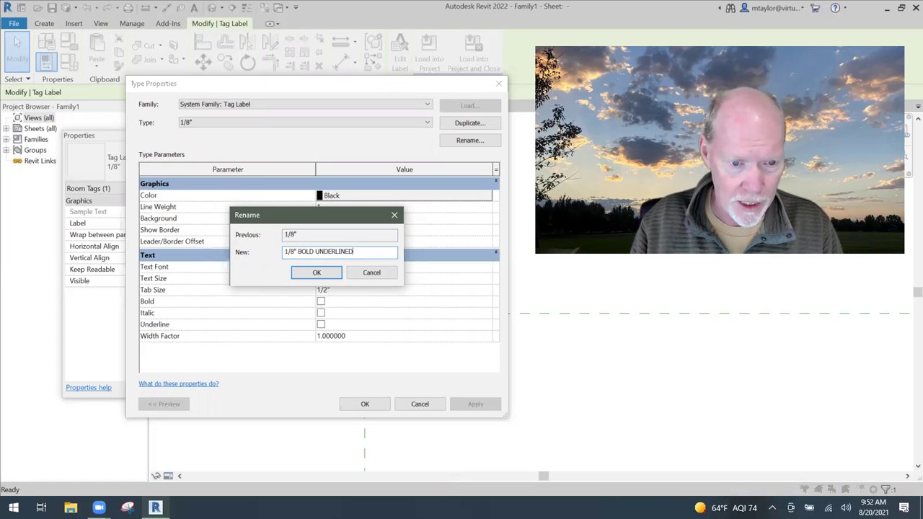
click(316, 272)
Turn on Bold and Underline for the 1/8" BOLD UNDERLINED label type and apply the type changes
click(320, 302)
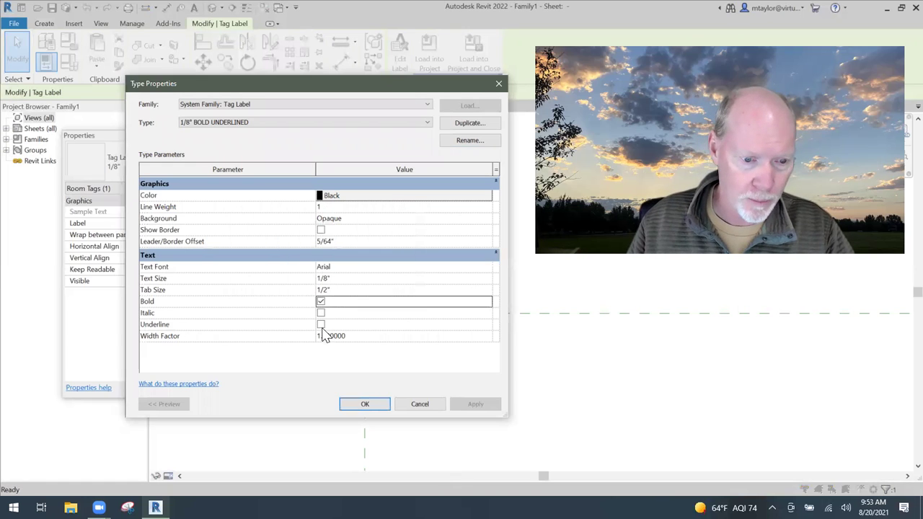
click(321, 325)
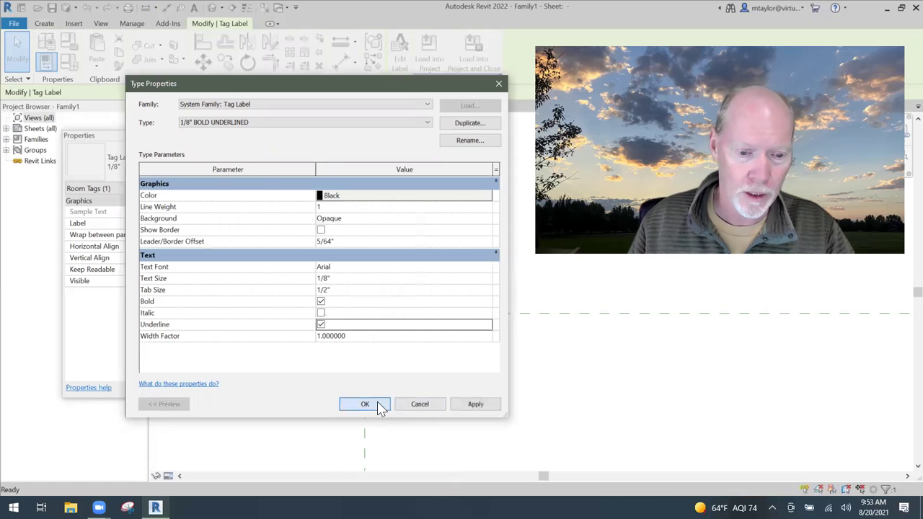
click(380, 403)
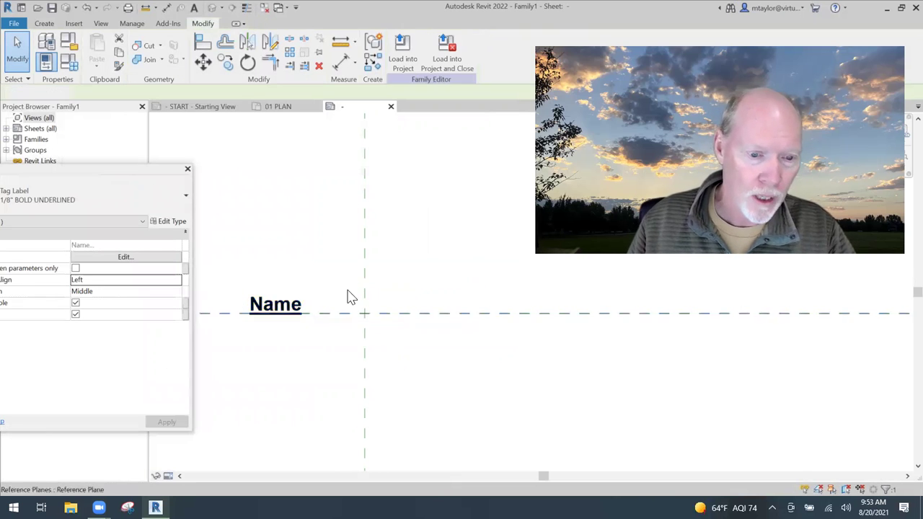
Move the Name label horizontally so its box starts at the vertical reference plane
drag(355, 286, 427, 287)
click(385, 329)
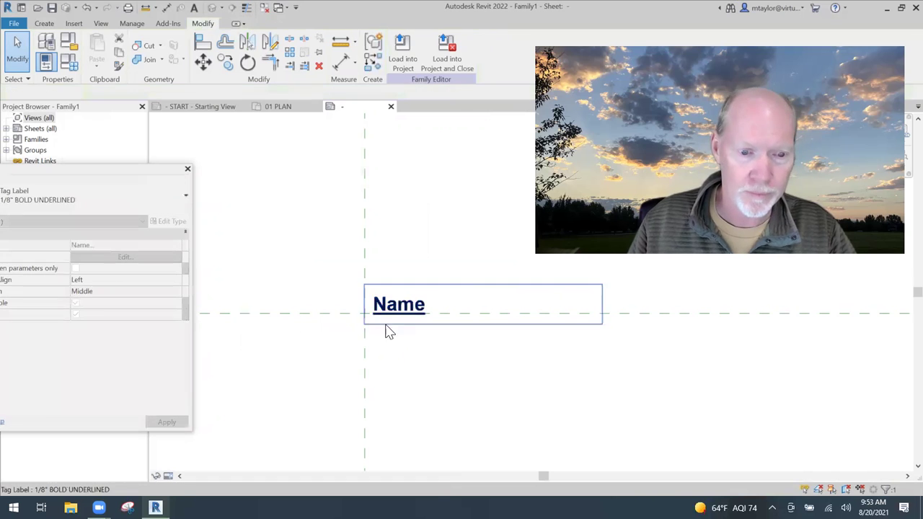
scroll(381, 295, up, 5)
click(409, 333)
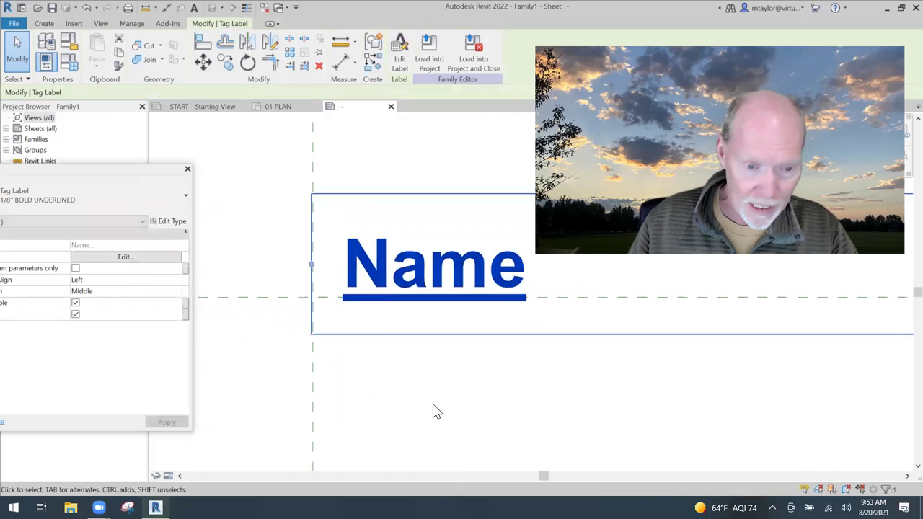
mouse_move(315, 265)
mouse_down()
mouse_move(277, 265)
mouse_move(312, 269)
mouse_up()
click(400, 385)
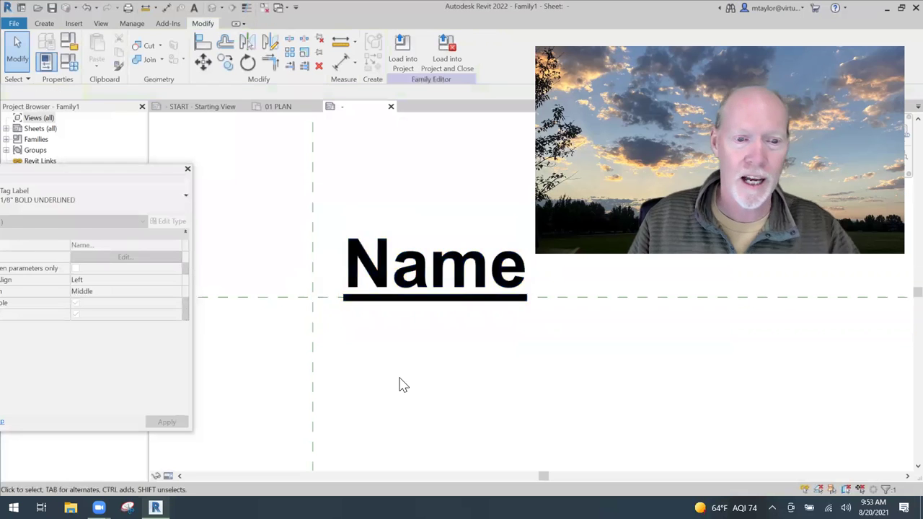
Bring the floating Properties palette fully into view and close it
scroll(399, 385, down, 3)
middle_drag(437, 395, 427, 354)
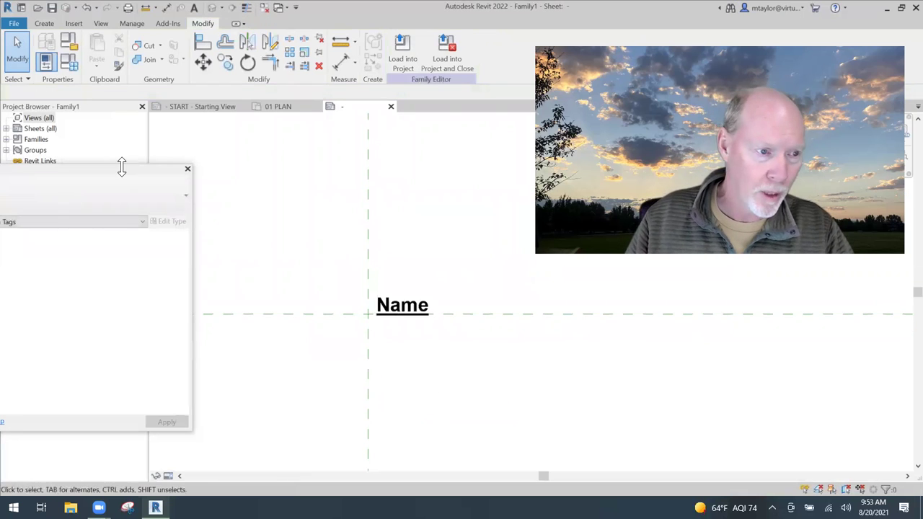
drag(199, 167, 123, 163)
drag(436, 153, 453, 173)
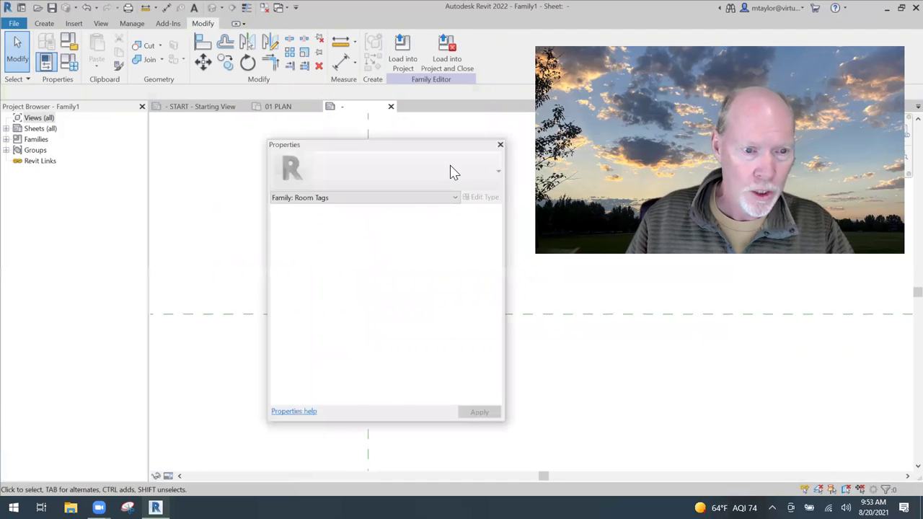
click(500, 146)
scroll(437, 373, down, 1)
middle_drag(434, 354, 374, 309)
scroll(374, 310, up, 2)
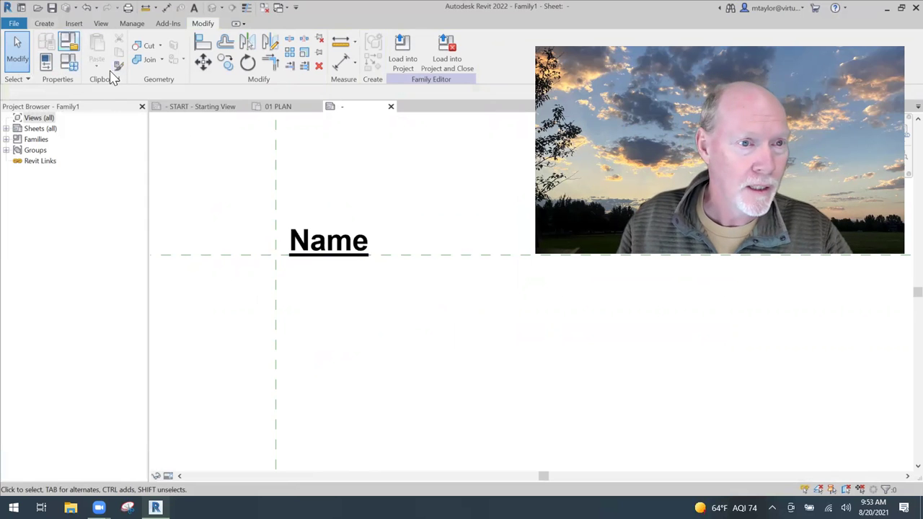
Place a label showing the Floor Finish parameter just below the Name label
click(44, 23)
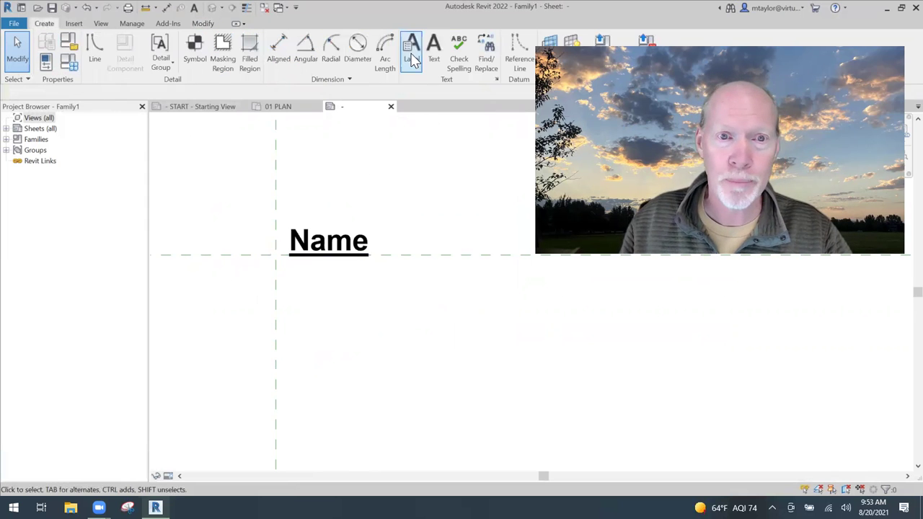
click(411, 57)
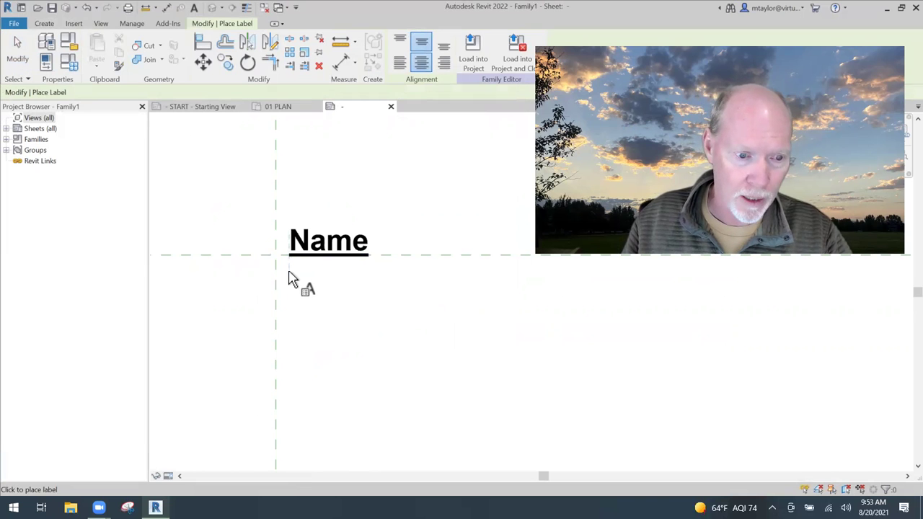
click(293, 282)
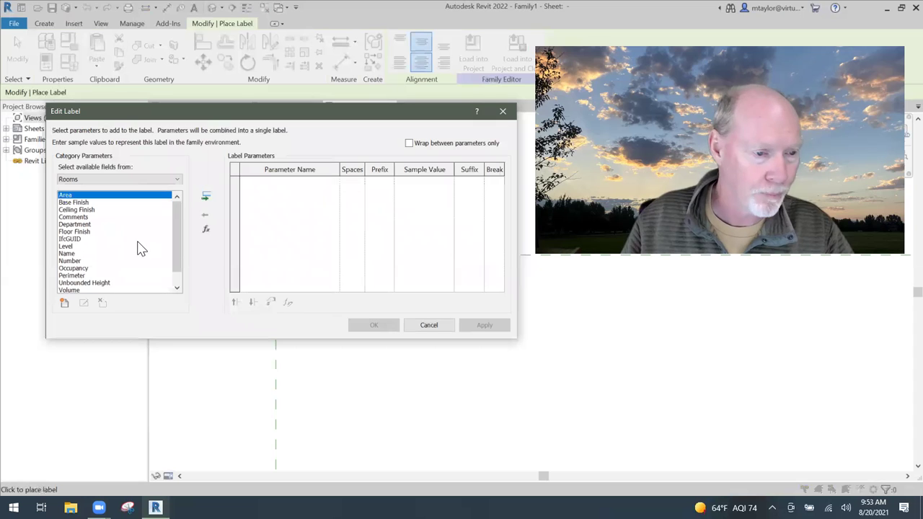
scroll(178, 242, down, 1)
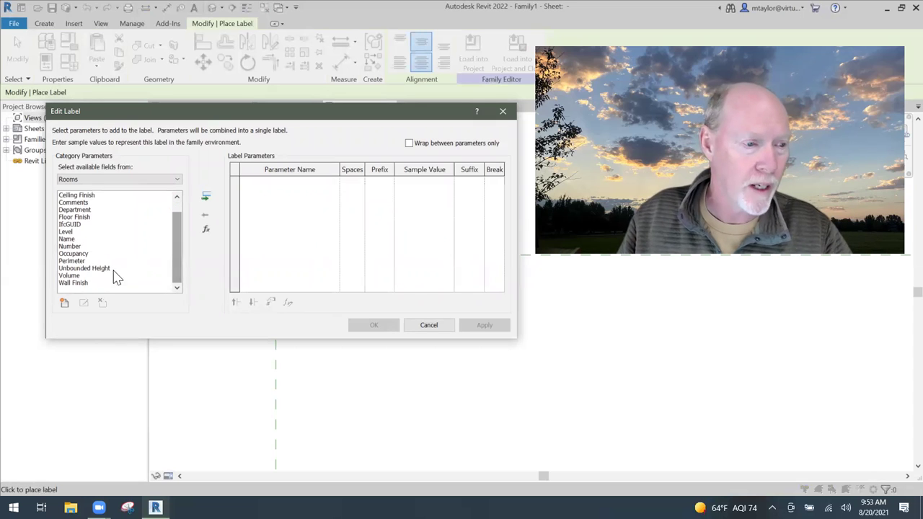
click(81, 218)
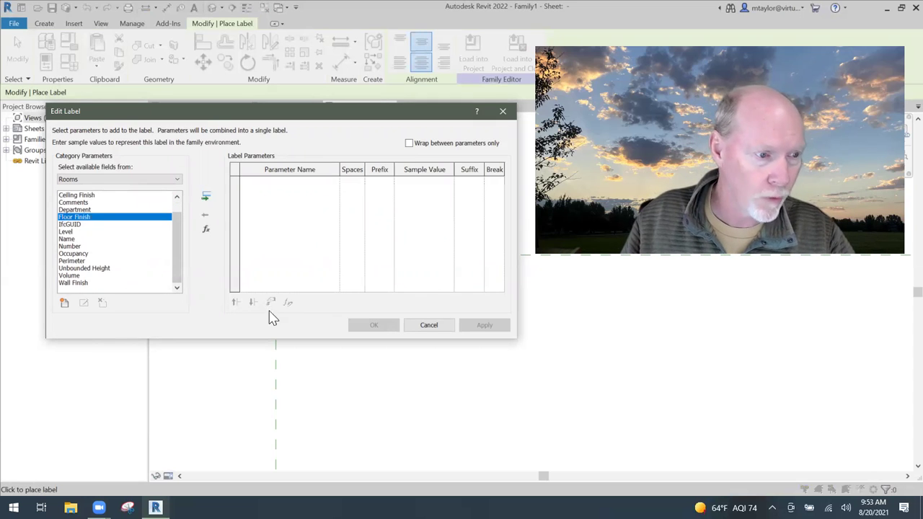
click(206, 196)
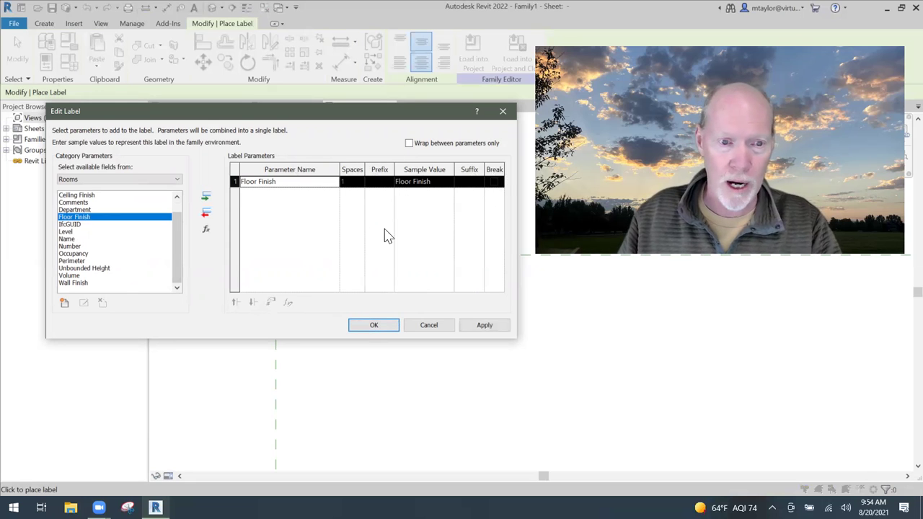
click(377, 324)
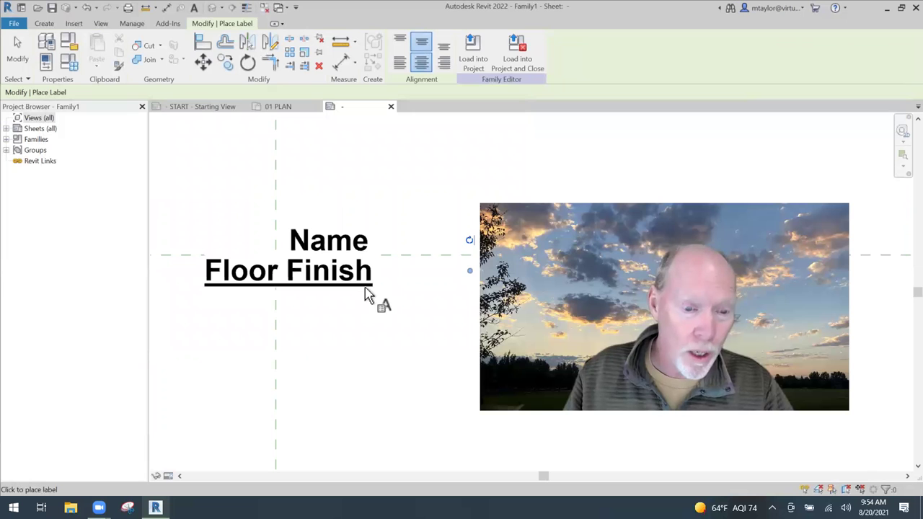
key(Escape)
key(Escape)
Bring up the Properties palette and keep it floating rather than docked
click(346, 294)
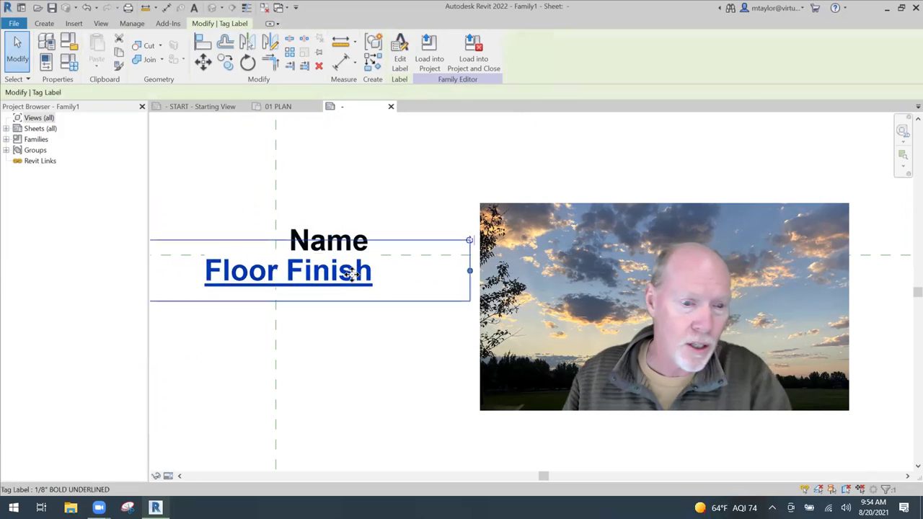
click(322, 370)
key(p)
key(p)
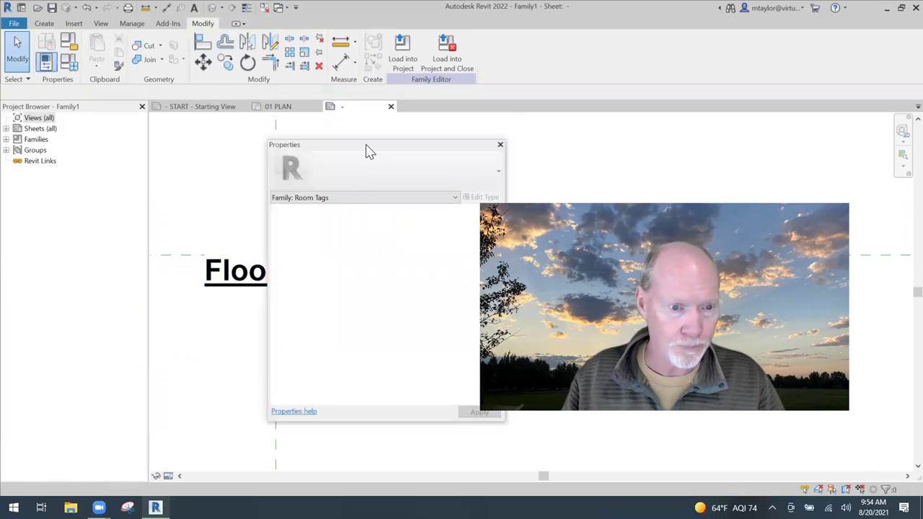
drag(362, 149, 332, 288)
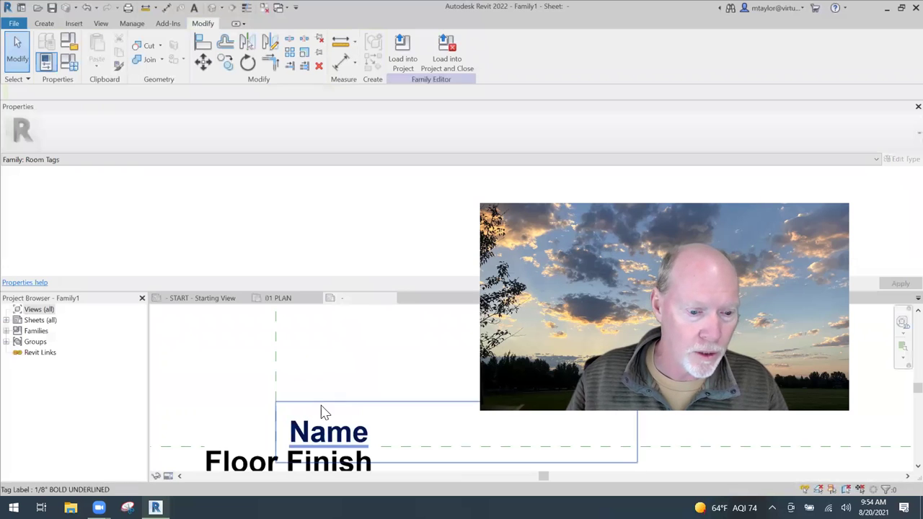
double_click(438, 109)
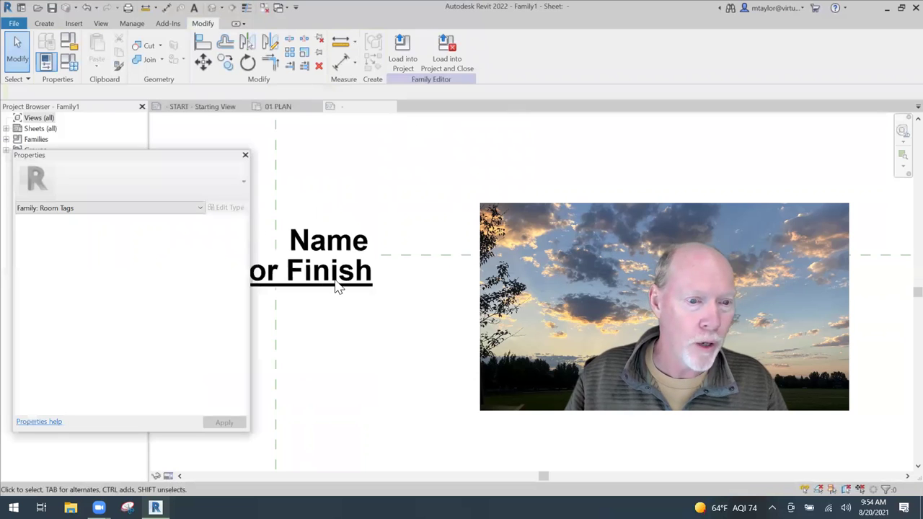
Set the Floor Finish label's horizontal alignment to Left
click(330, 285)
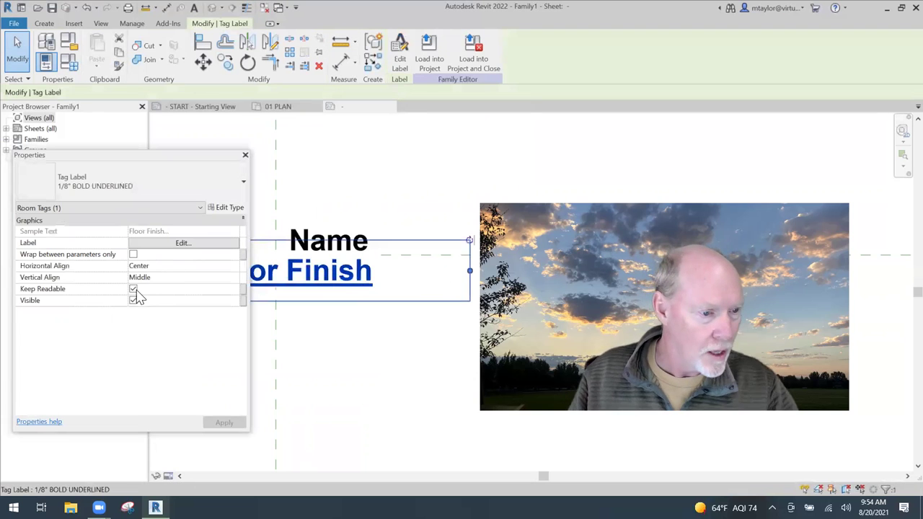
click(234, 266)
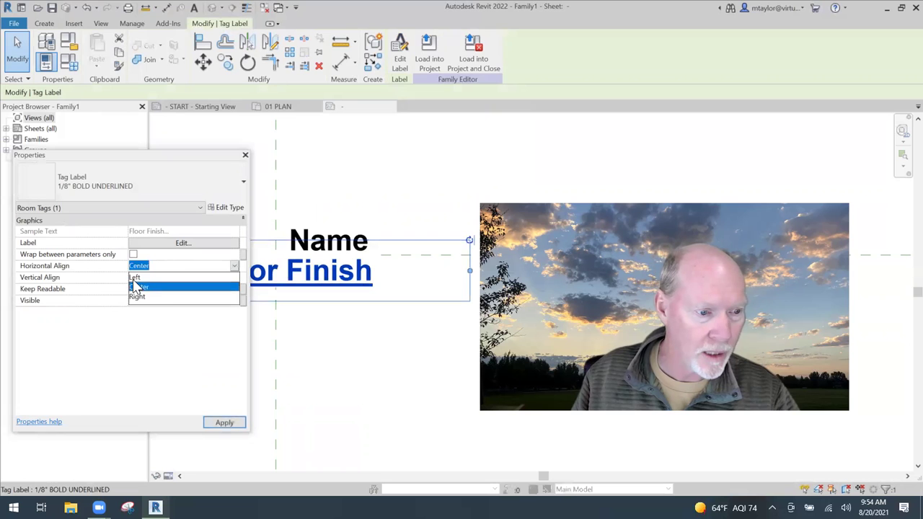
click(137, 274)
Duplicate the Floor Finish label's type under the name 1/8"
click(234, 210)
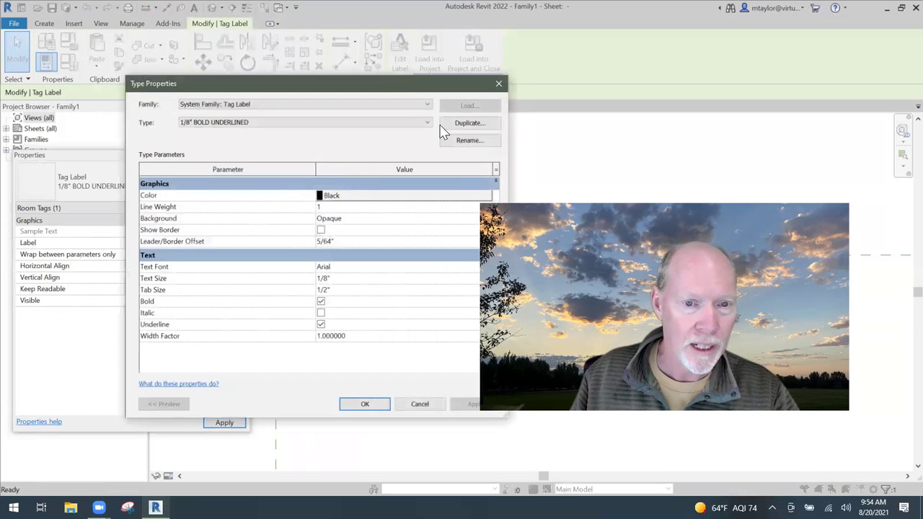
click(467, 123)
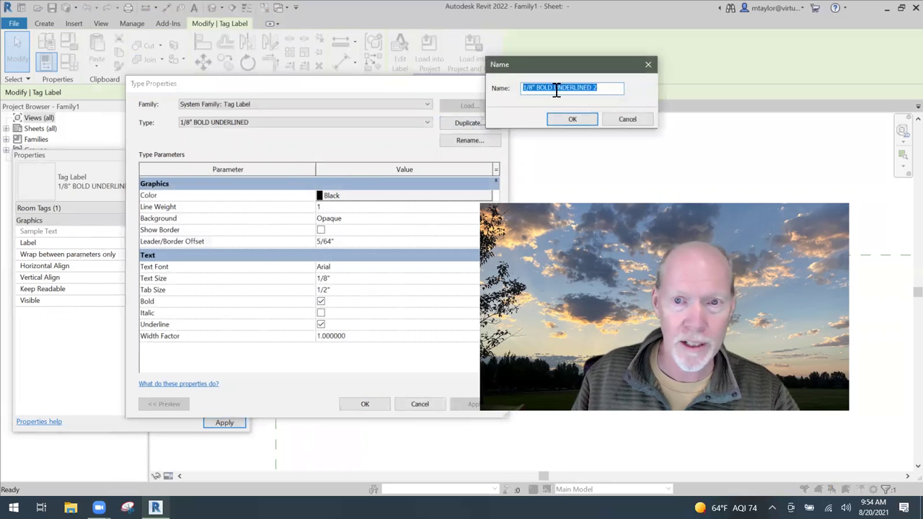
drag(537, 87, 655, 89)
key(BackSpace)
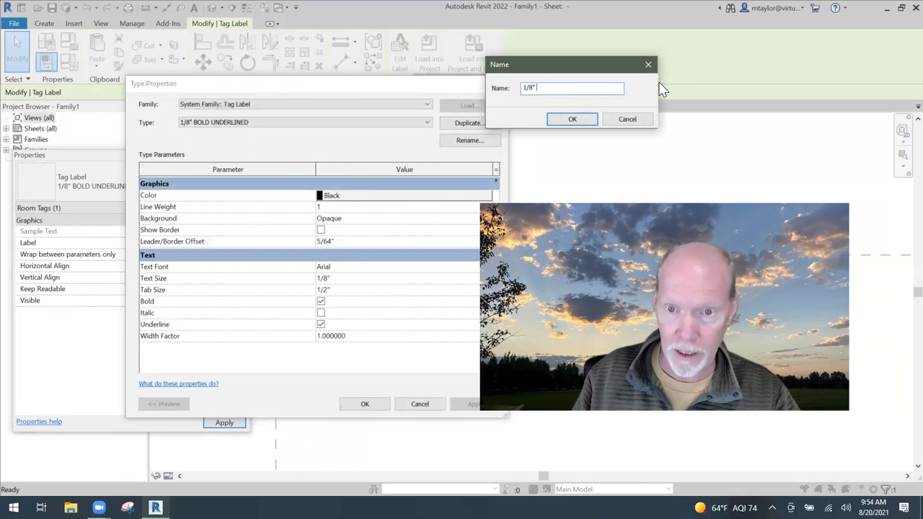
click(577, 121)
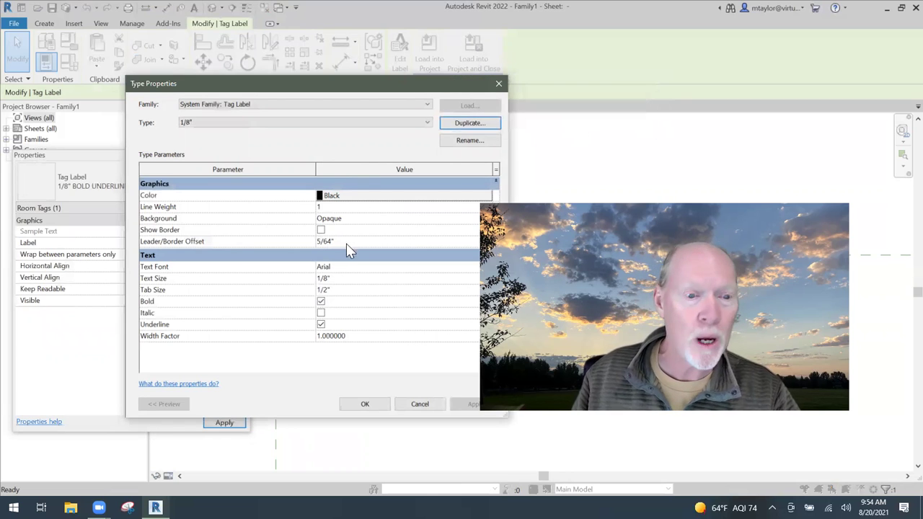
Rename the duplicated label type to 1/16" and set its text size to 1/16"
click(469, 140)
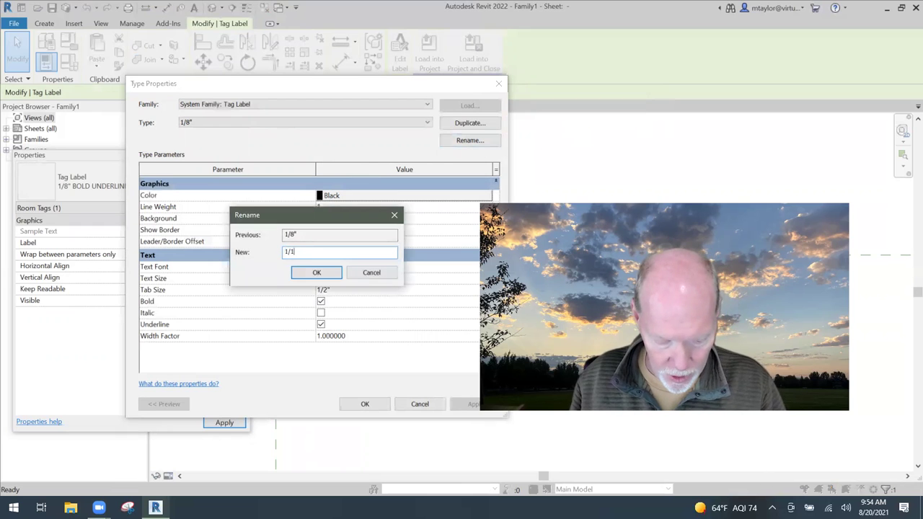
text(1/16")
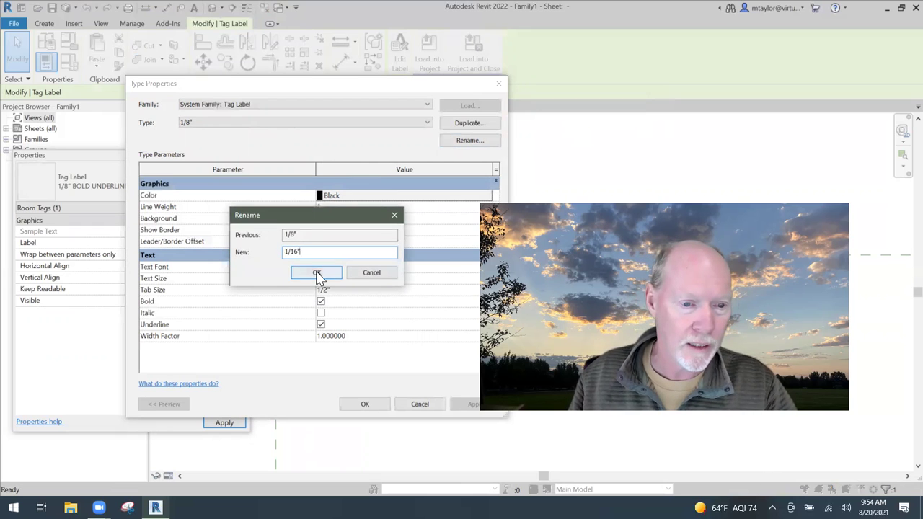
click(318, 273)
click(339, 279)
drag(344, 279, 312, 280)
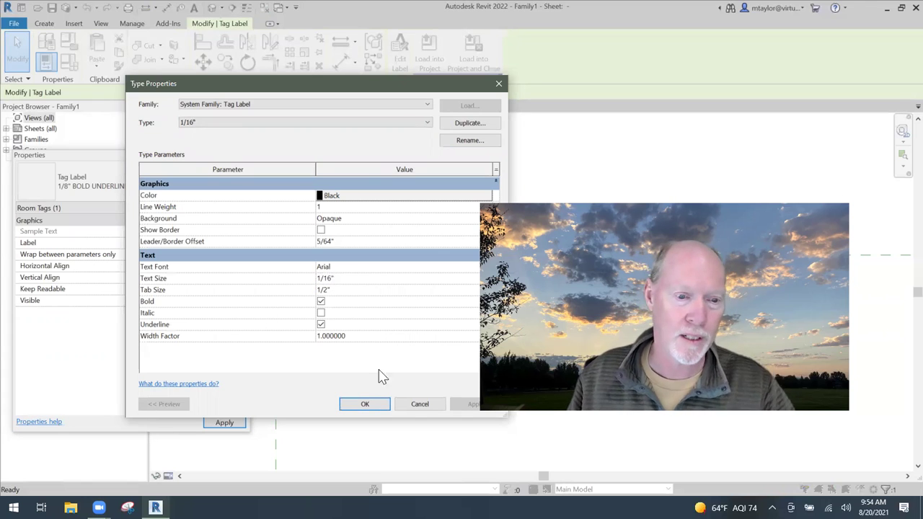
click(364, 403)
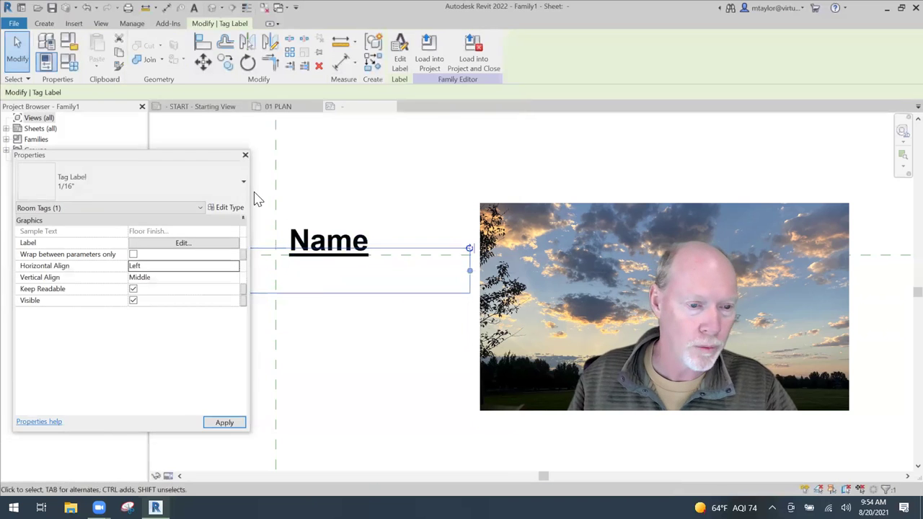
Move the floating Properties palette away from the Floor Finish label and close it
drag(745, 101, 743, 95)
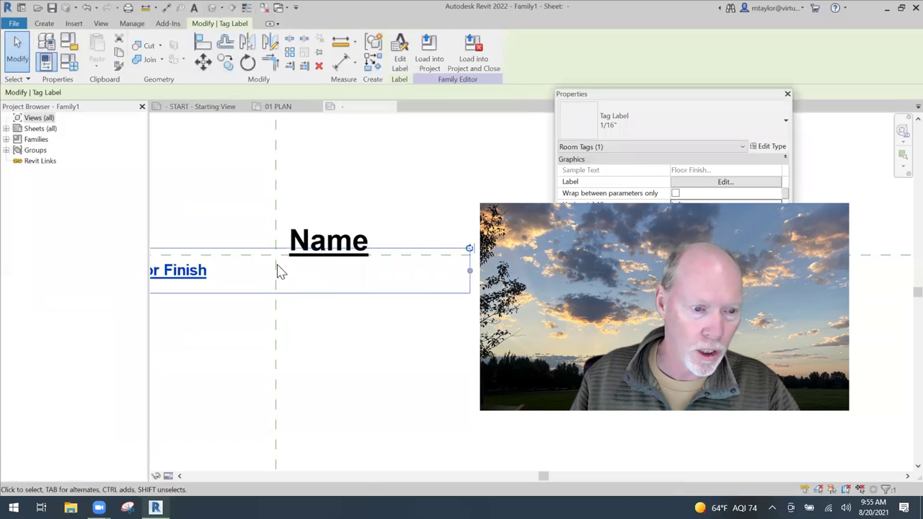
drag(685, 94, 315, 62)
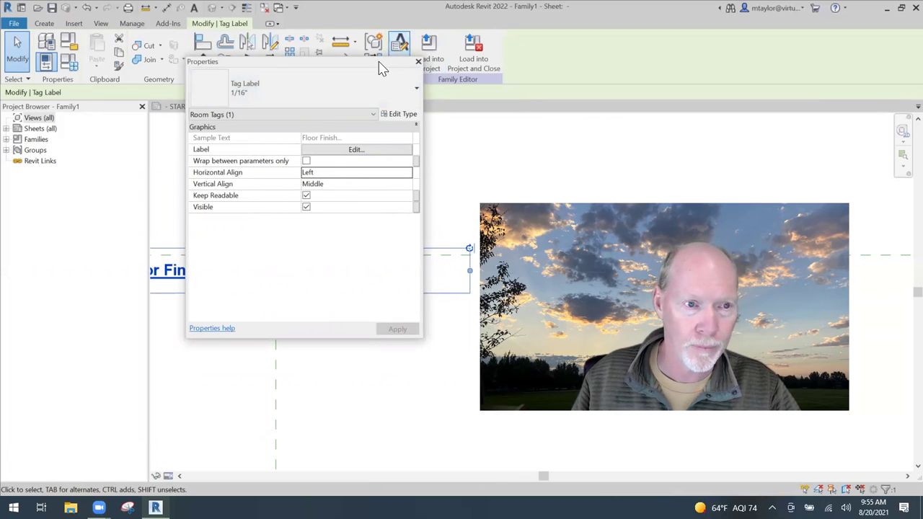
drag(380, 64, 363, 68)
click(402, 67)
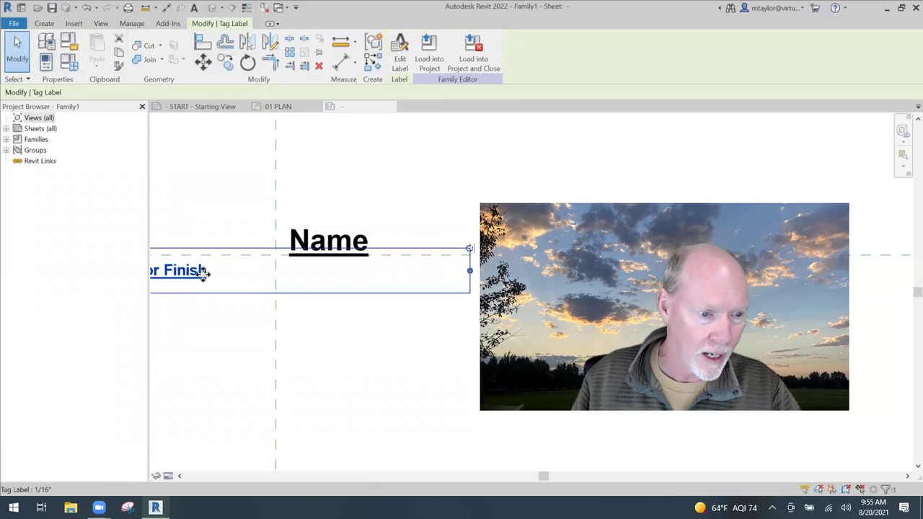
Turn off Bold and Underline for the 1/16" label type, and close the Properties palette
key(ctrl+1)
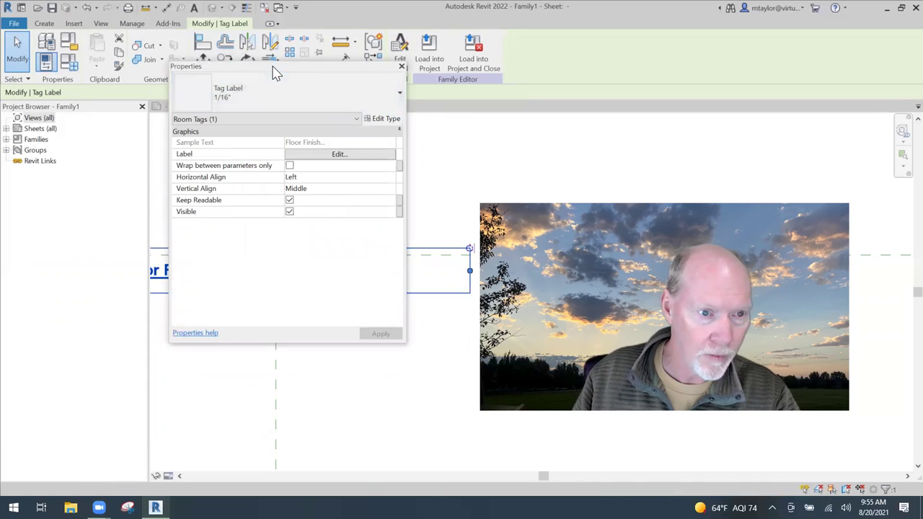
drag(274, 69, 226, 108)
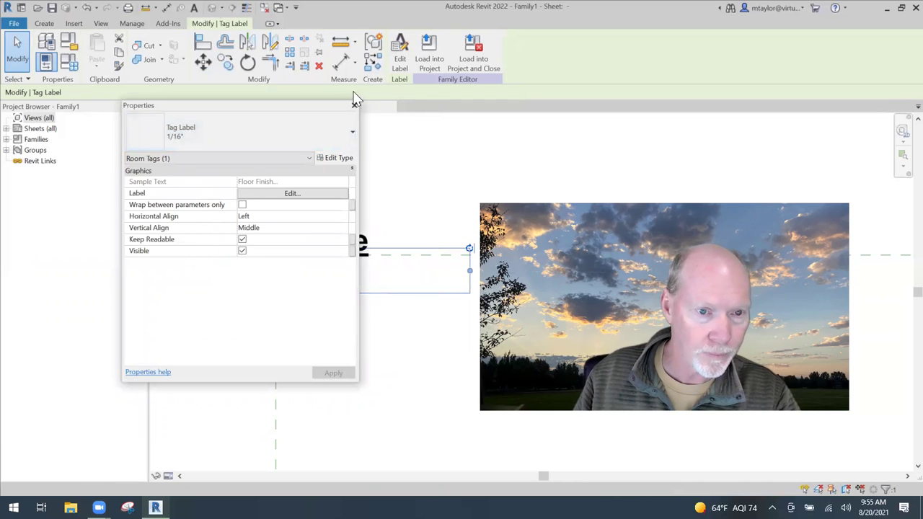
click(336, 157)
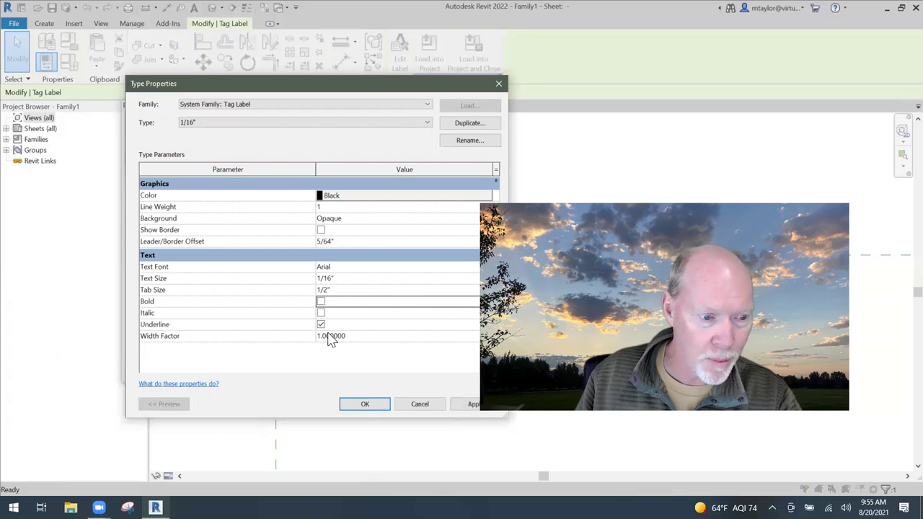
click(365, 405)
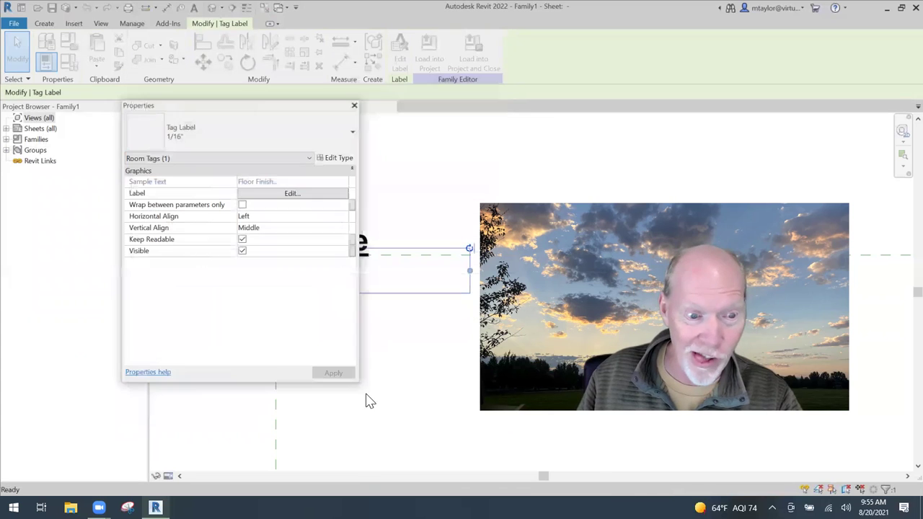
click(354, 105)
click(303, 338)
Narrow the Project Browser and align the left edge of the Floor Finish label's box with the vertical reference plane
scroll(288, 295, down, 2)
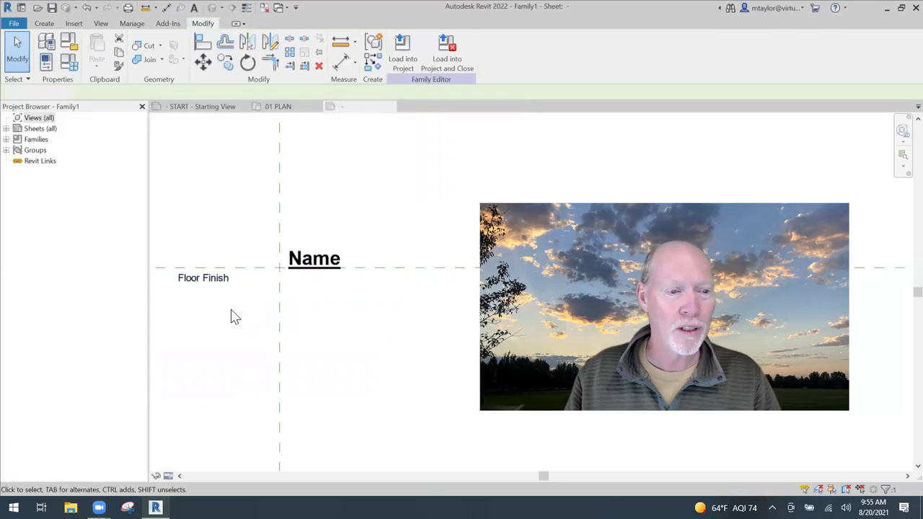
click(224, 283)
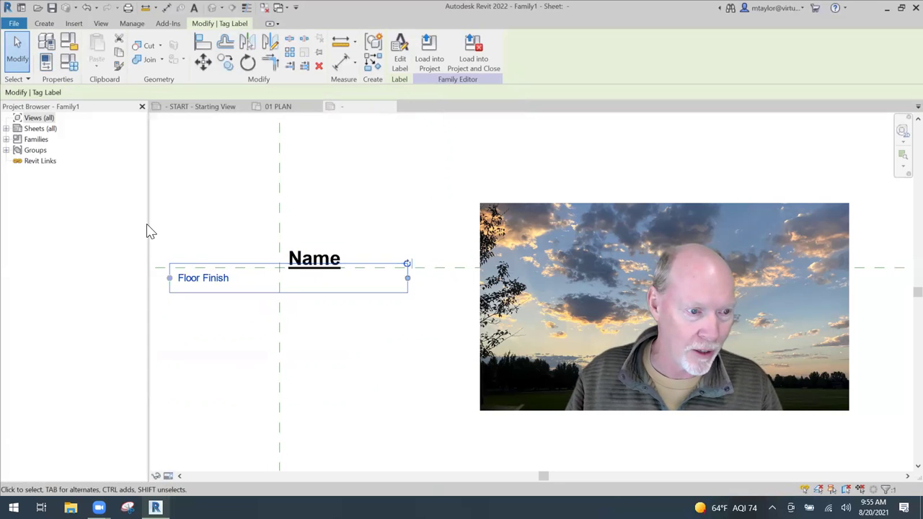
drag(147, 223, 92, 220)
drag(160, 282, 275, 286)
scroll(241, 285, up, 2)
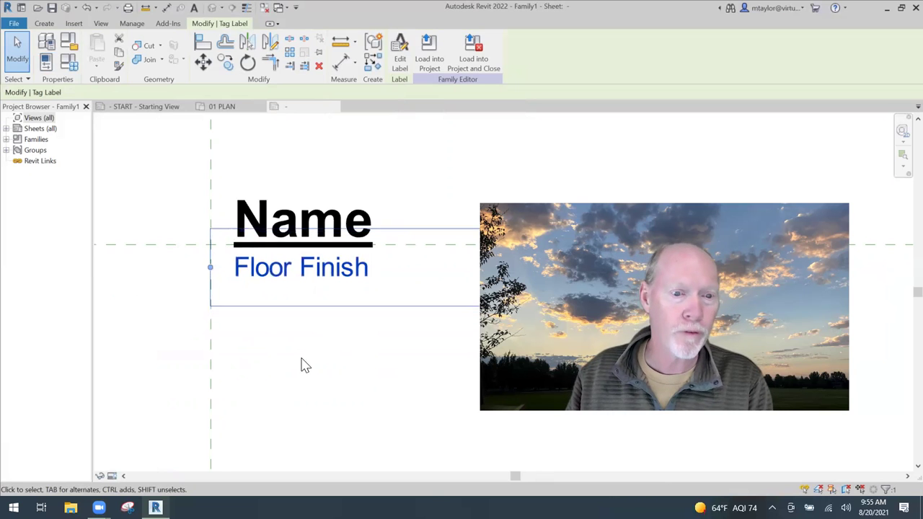
click(303, 365)
scroll(313, 358, down, 4)
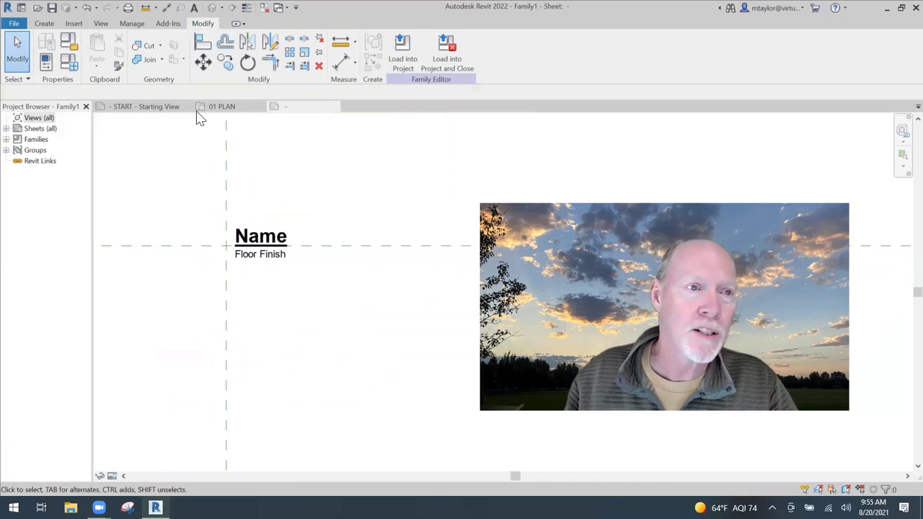
Start saving the family and delete the four old ROOM TAG family files from the REVIT LOCALS folder
click(51, 7)
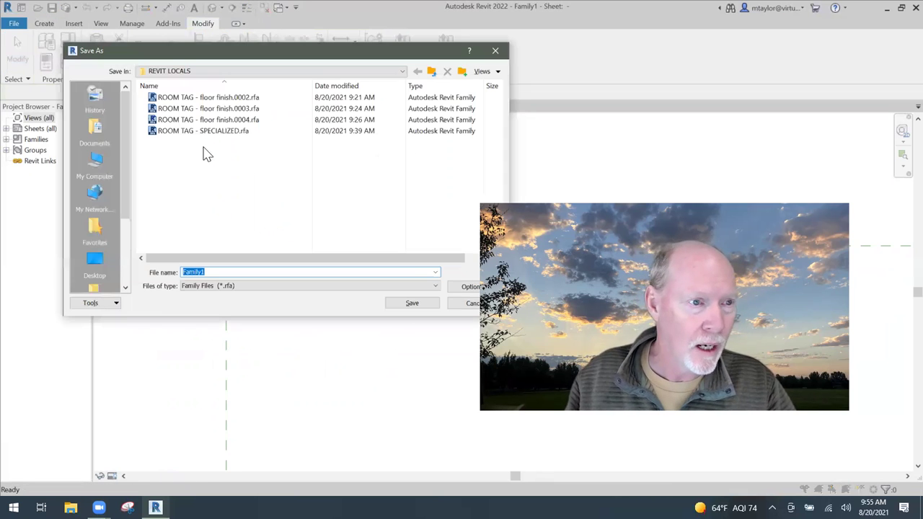
click(223, 162)
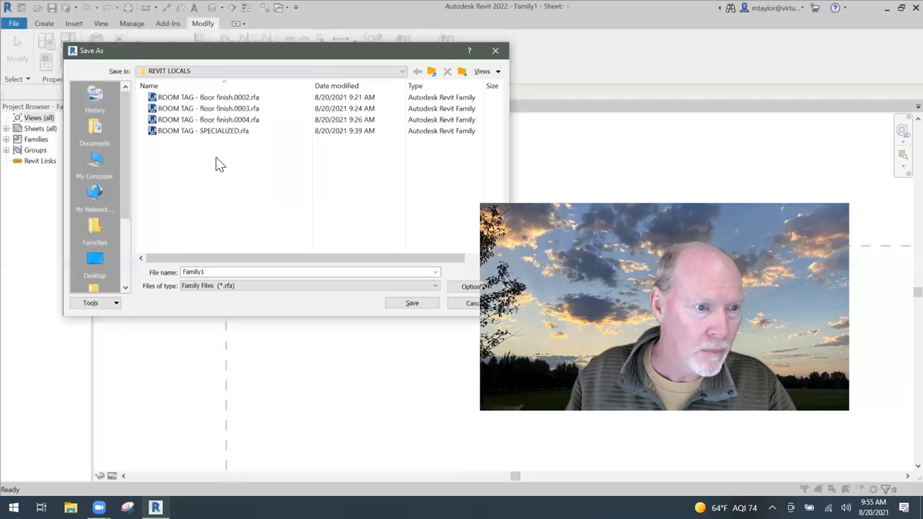
click(216, 132)
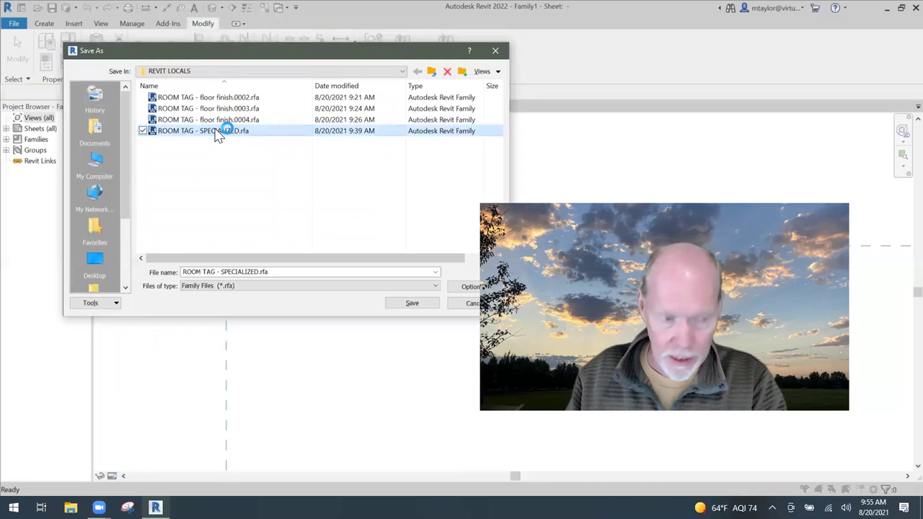
key(Delete)
click(226, 121)
key(Delete)
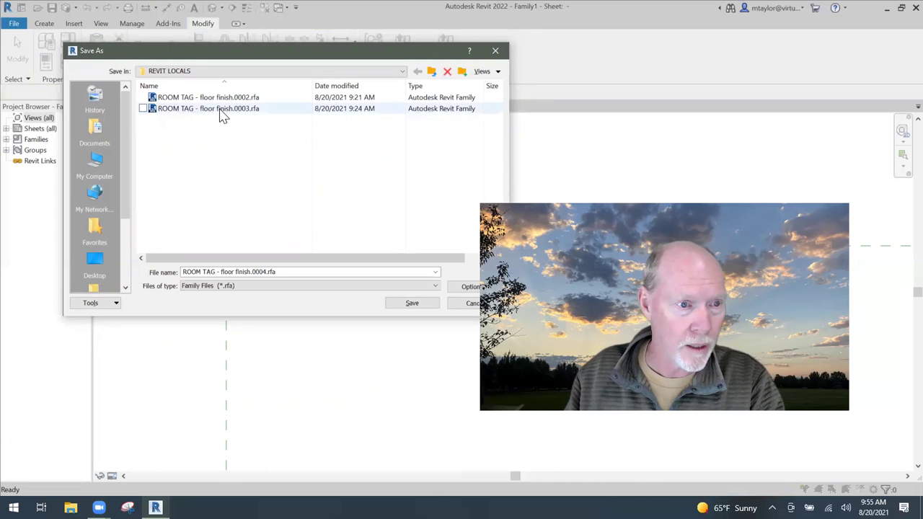
click(224, 110)
key(Delete)
click(226, 98)
key(Delete)
Save the family as ROOM TAG - NEW in the REVIT LOCALS folder and load it into the project
click(290, 271)
drag(290, 271, 170, 277)
text(ROOM TAG - NEW)
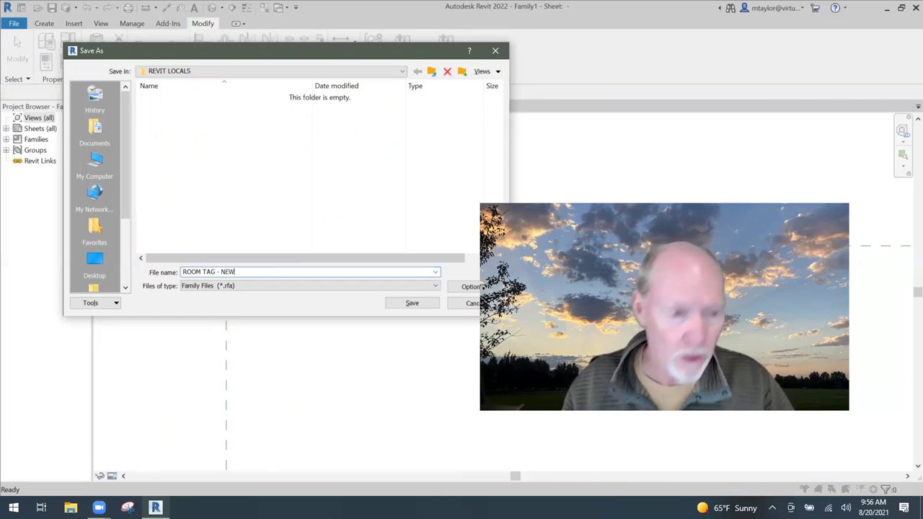
click(413, 304)
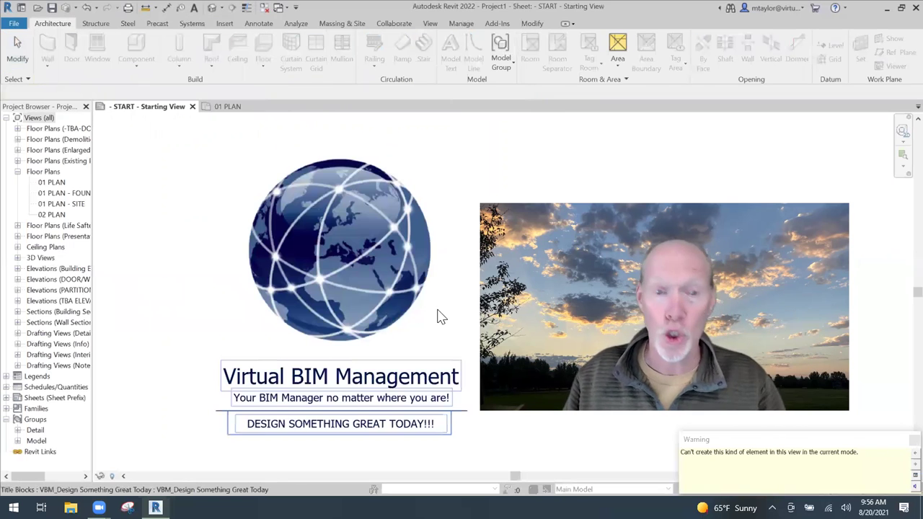
In the 01 PLAN floor plan, select all instances of the Toilet's room tag that are visible in the view
click(227, 107)
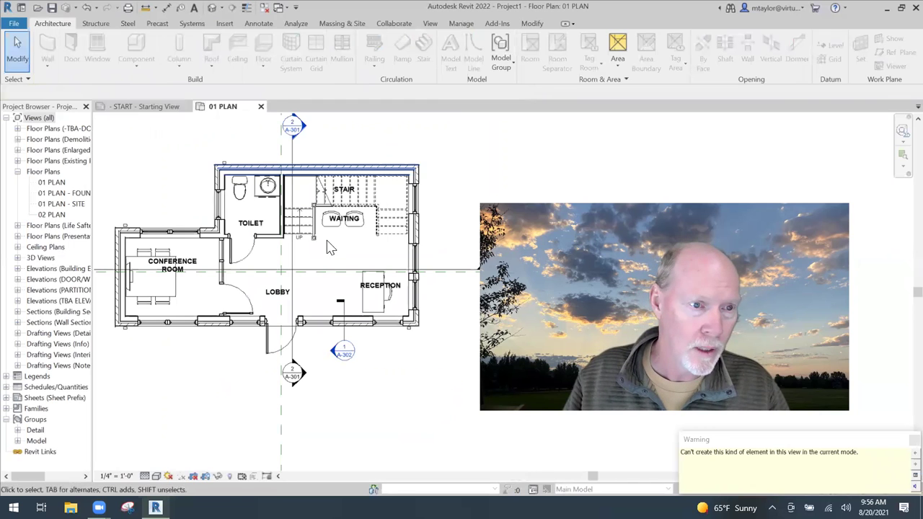
scroll(219, 225, up, 4)
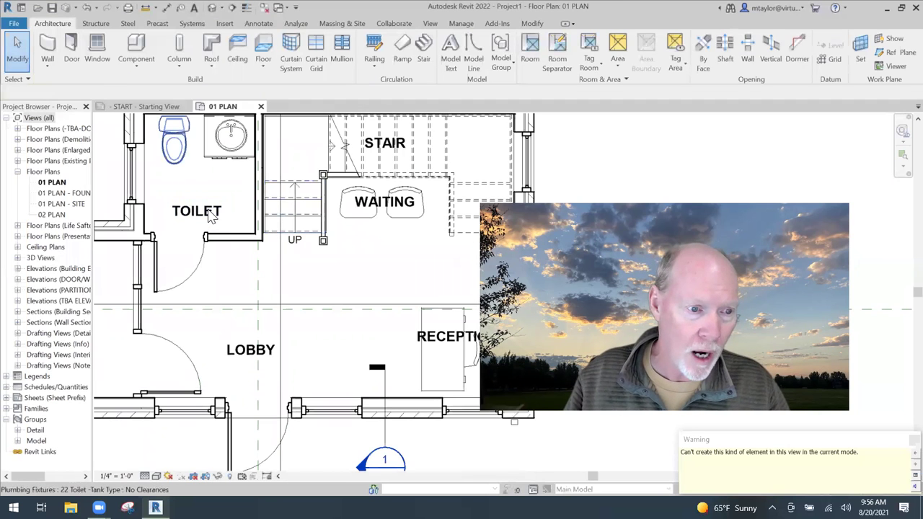
click(203, 212)
click(202, 215)
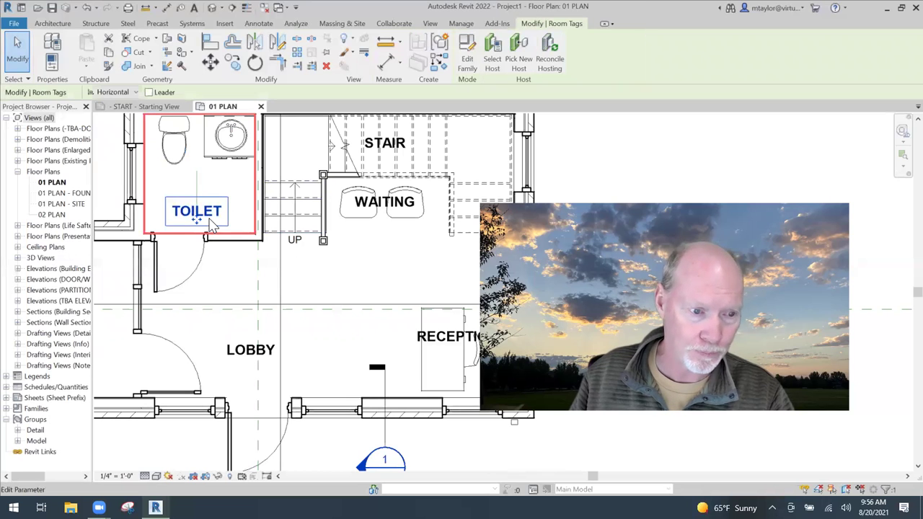
right_click(211, 220)
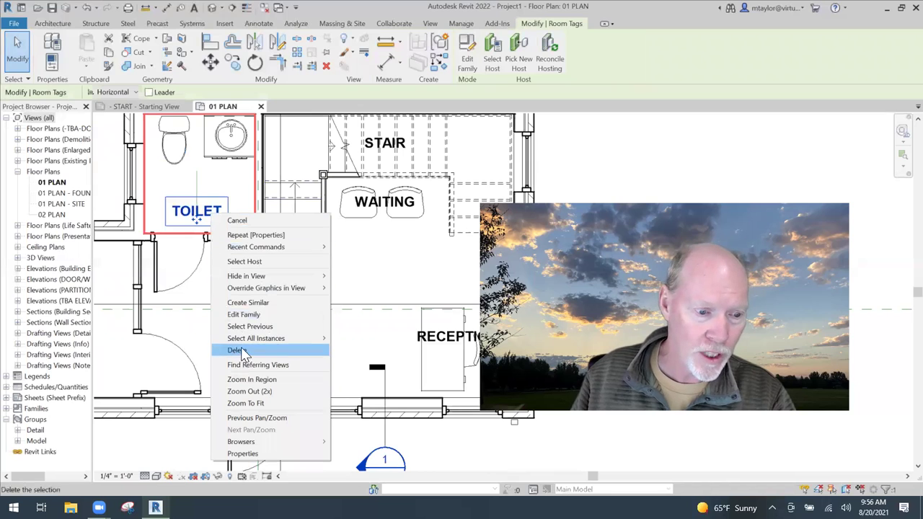
mouse_move(273, 339)
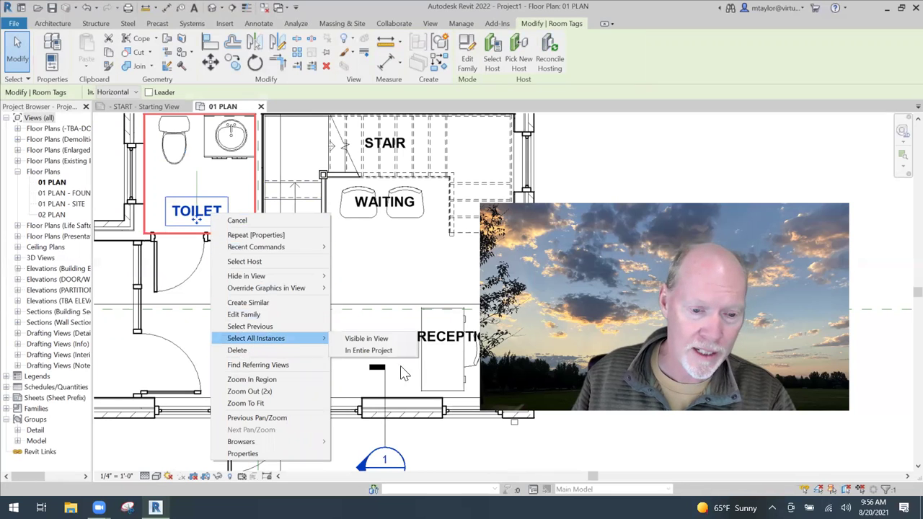
click(377, 341)
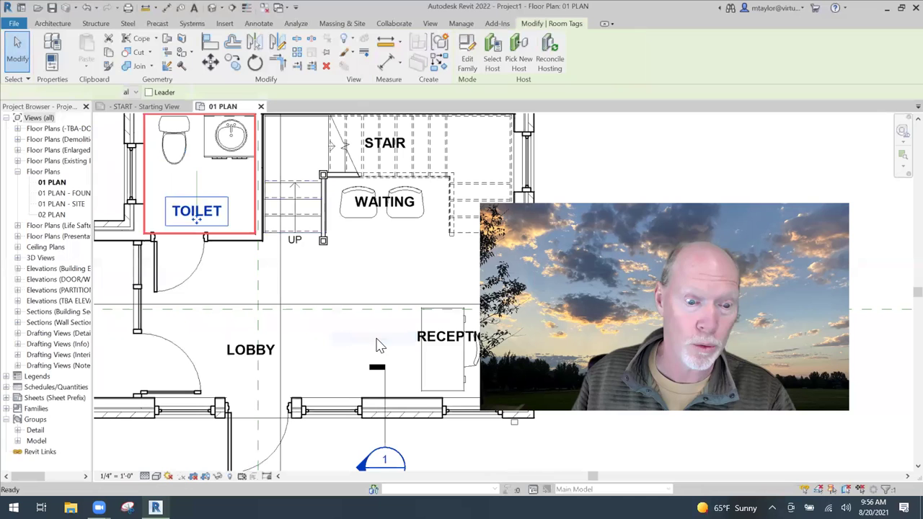
scroll(376, 230, down, 3)
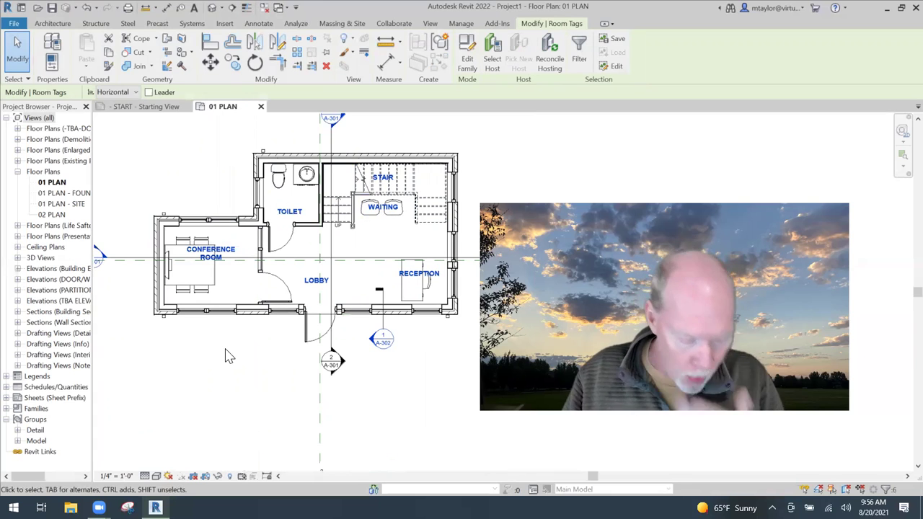
Switch the selected room tags to the ROOM TAG - NEW type, close the Properties palette and clear the selection
key(p)
key(p)
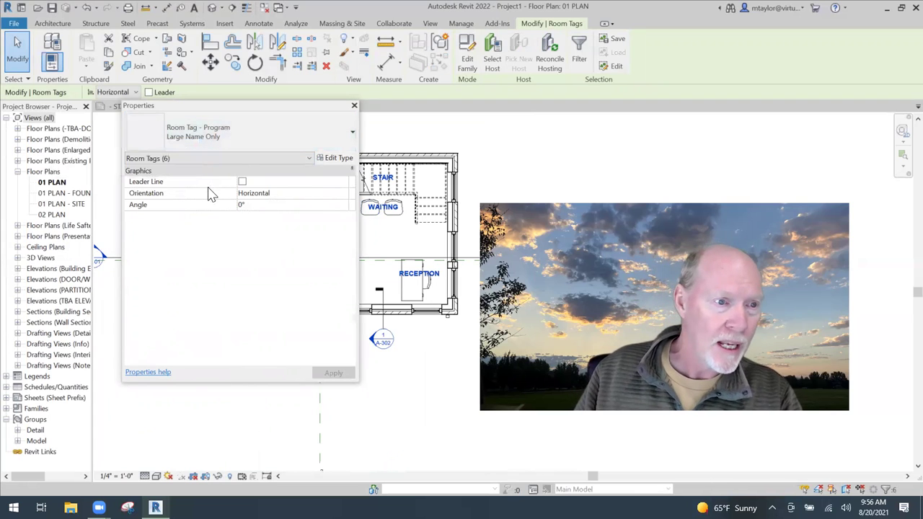
click(248, 136)
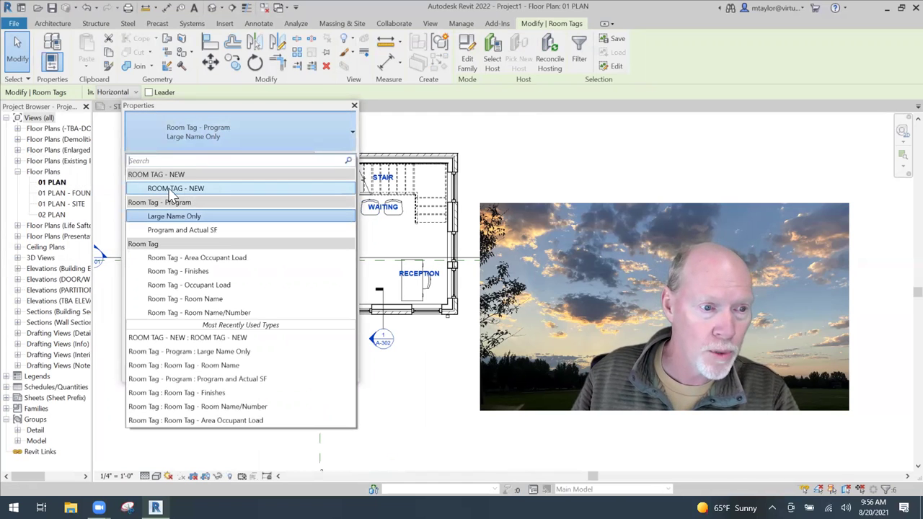
click(217, 189)
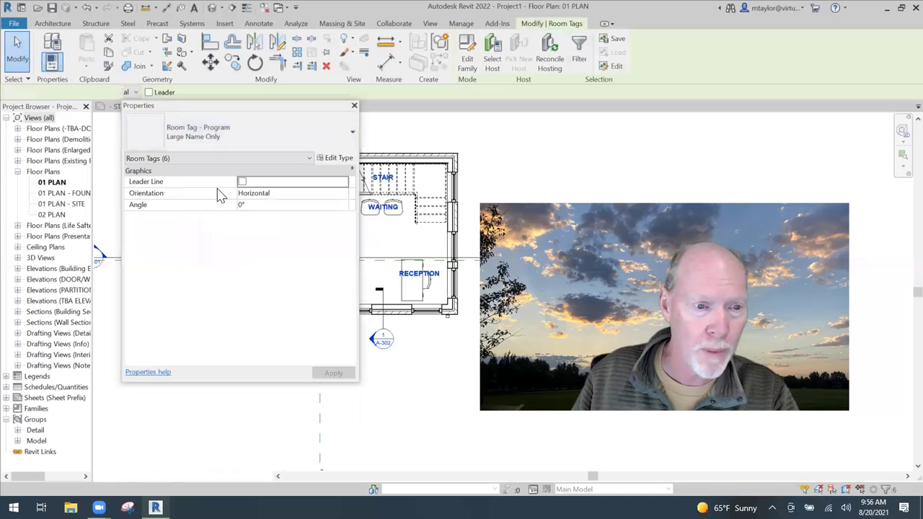
click(279, 107)
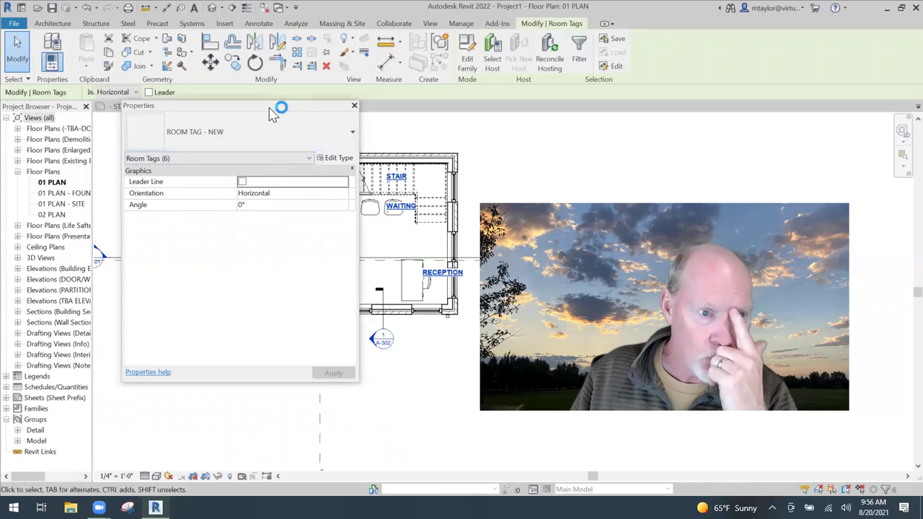
click(354, 105)
click(402, 371)
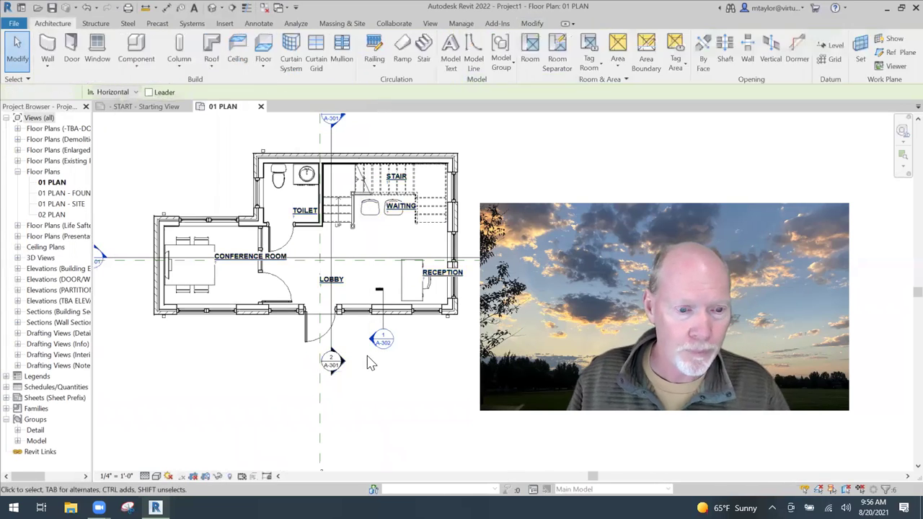
Move the Conference Room tag so that it sits fully inside its room, over the table area
click(235, 258)
scroll(242, 260, up, 3)
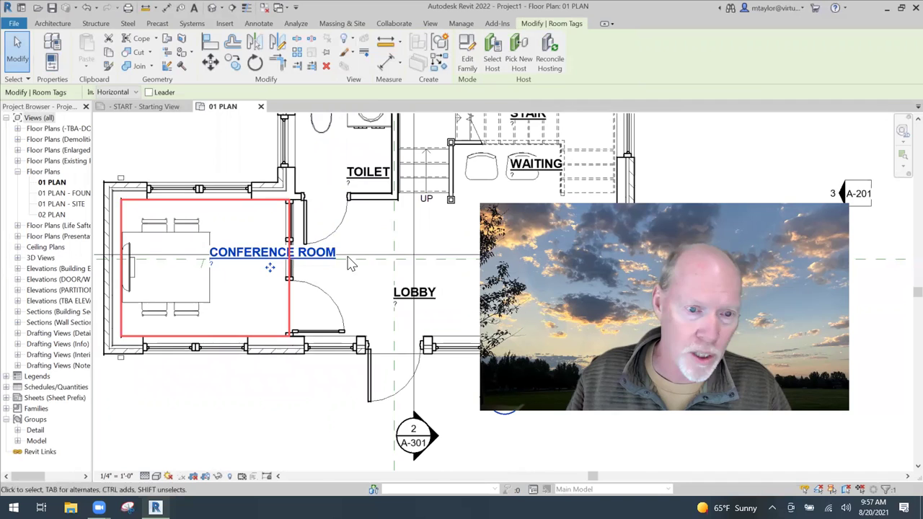
scroll(306, 278, up, 2)
scroll(317, 258, down, 3)
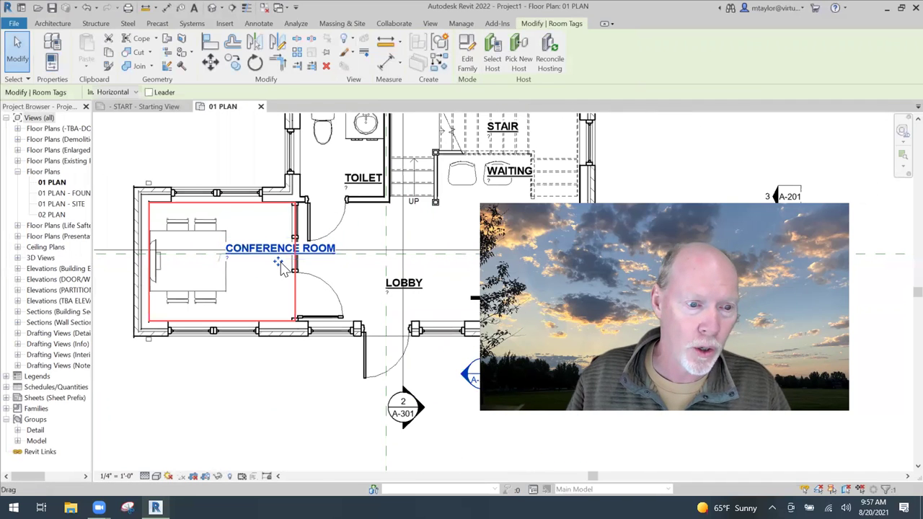
drag(280, 267, 232, 257)
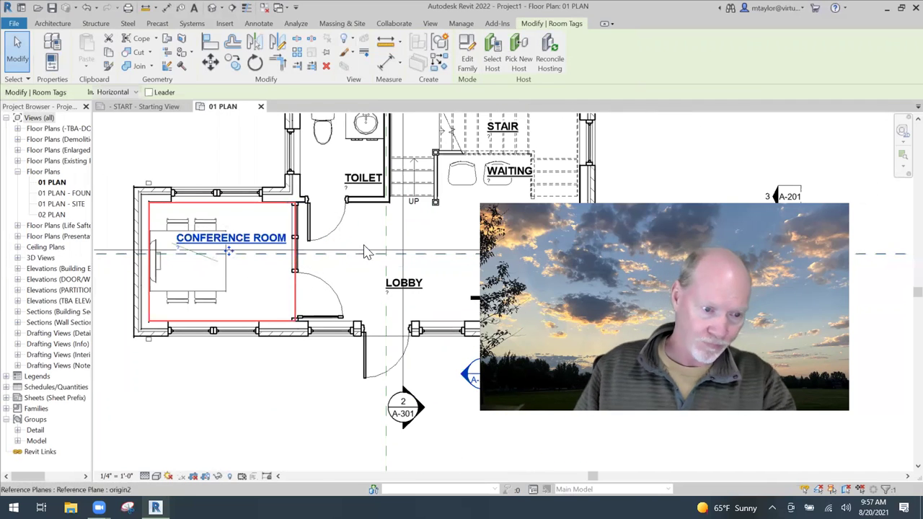
Reposition the Toilet tag within its room and shift the Lobby tag up and to the left
scroll(362, 263, down, 1)
middle_drag(361, 245, 343, 245)
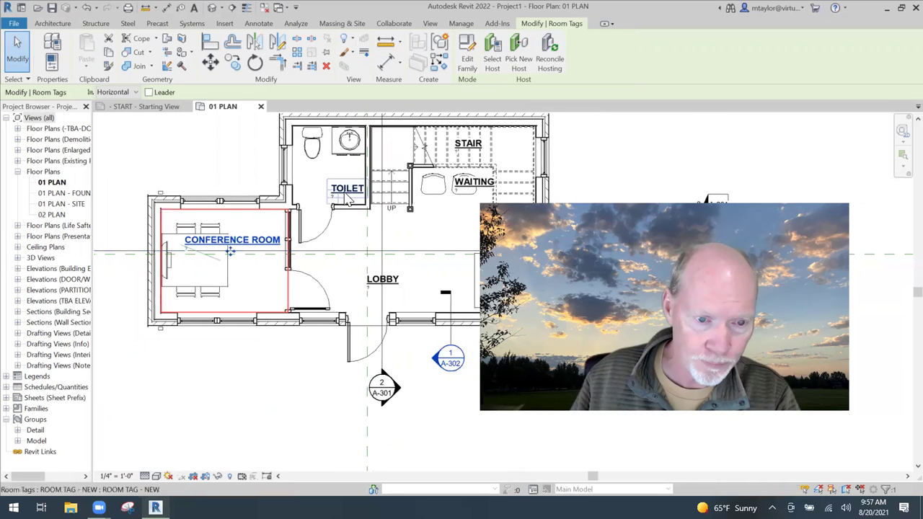
click(345, 208)
drag(346, 207, 329, 194)
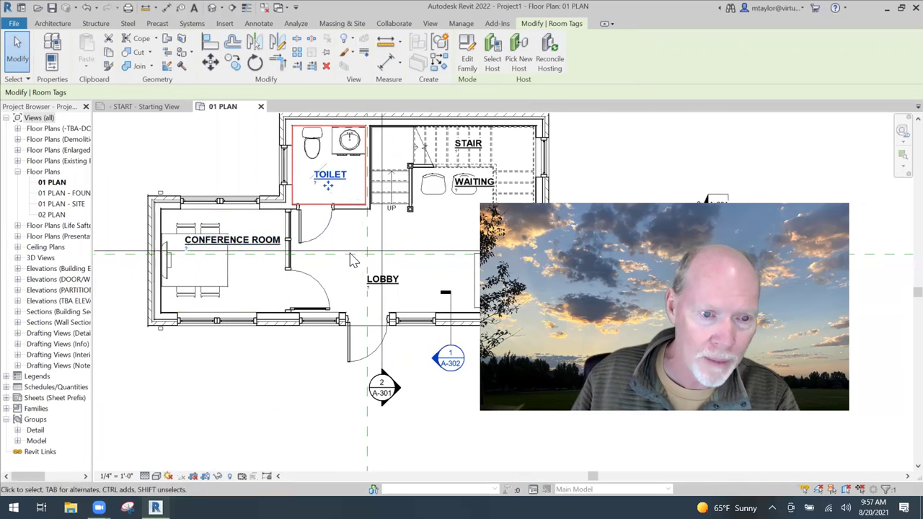
click(386, 288)
drag(386, 289, 370, 266)
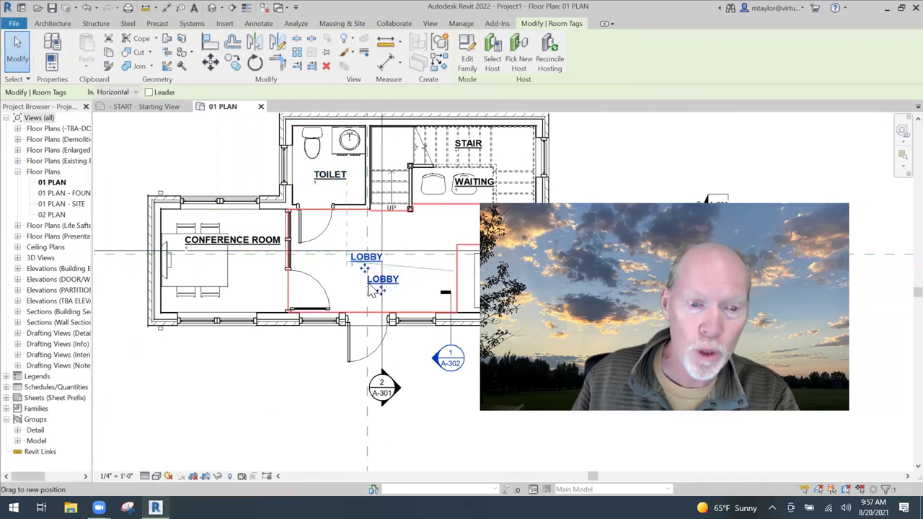
click(311, 367)
scroll(298, 371, down, 1)
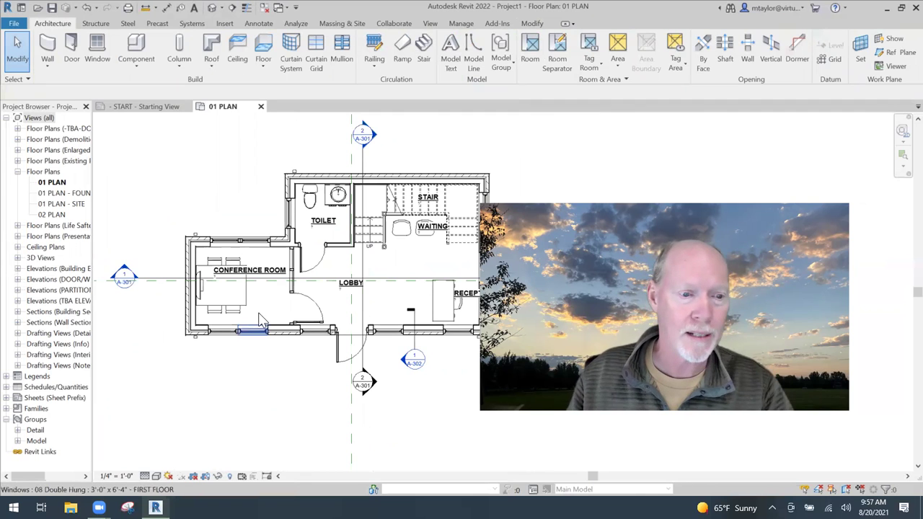
Fill in the Toilet tag's floor finish as CERMIC TILE and deselect the tag
scroll(312, 223, up, 2)
scroll(315, 240, up, 3)
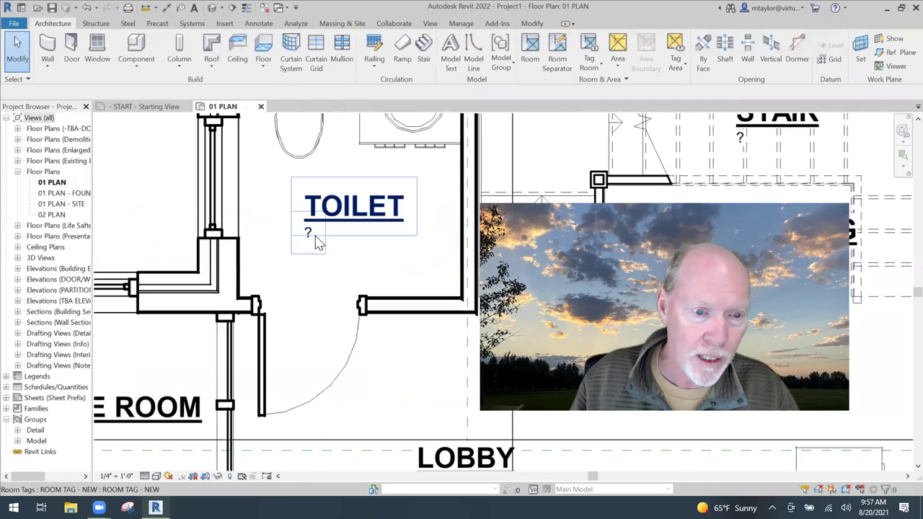
click(324, 232)
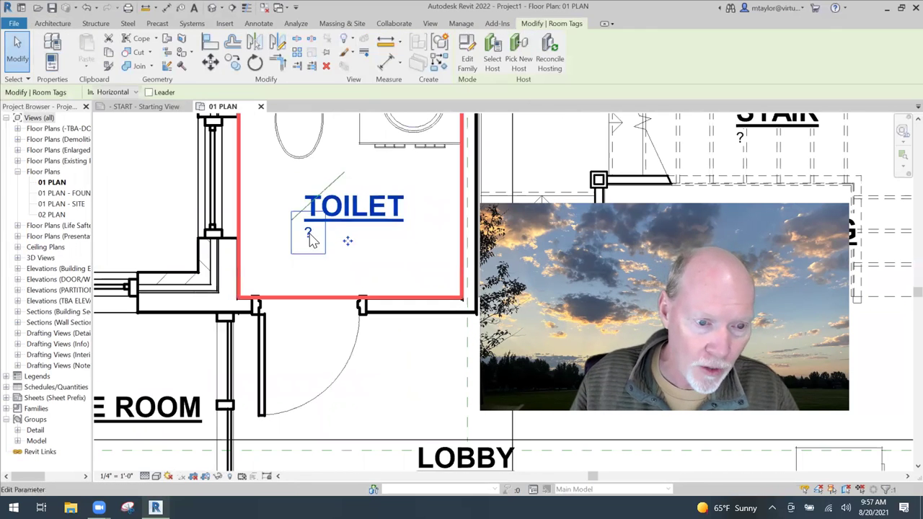
click(312, 232)
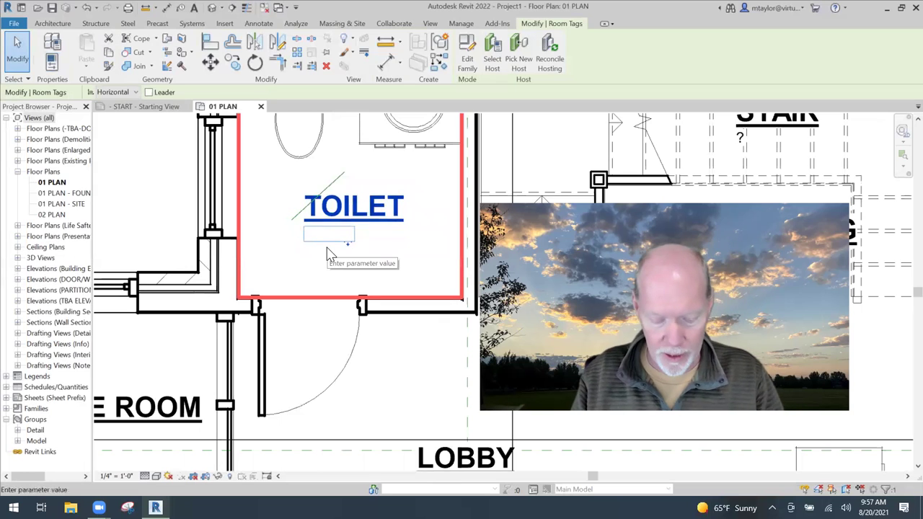
text(0)
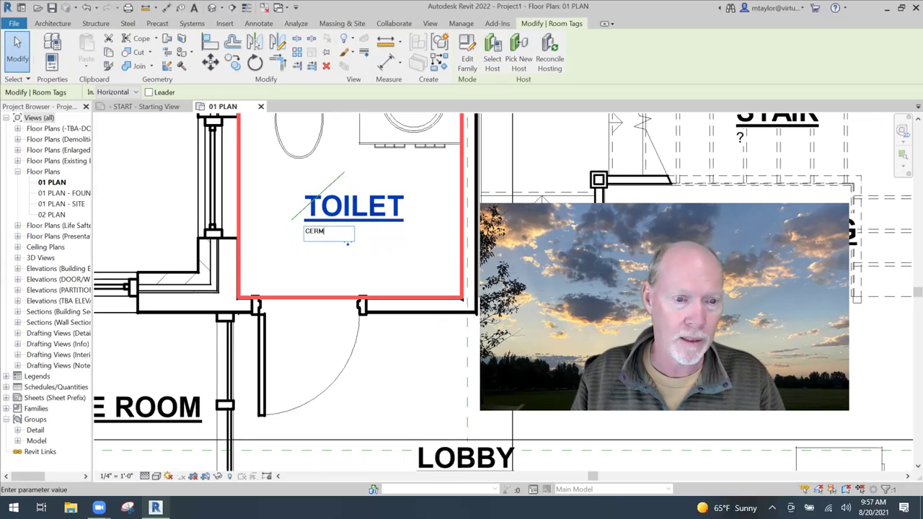
click(418, 371)
scroll(392, 339, down, 5)
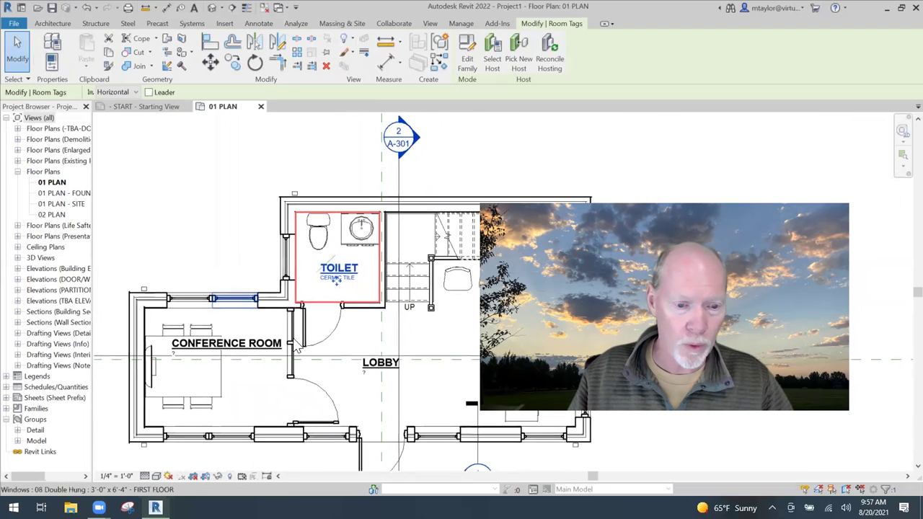
click(245, 240)
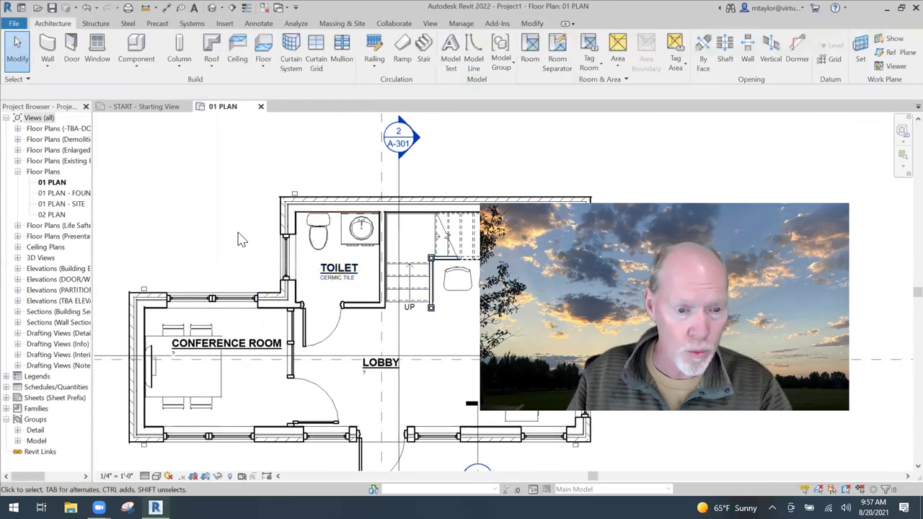
Widen the Project Browser, expand the schedules list and open the FINISH SCHEDULE
scroll(168, 229, down, 1)
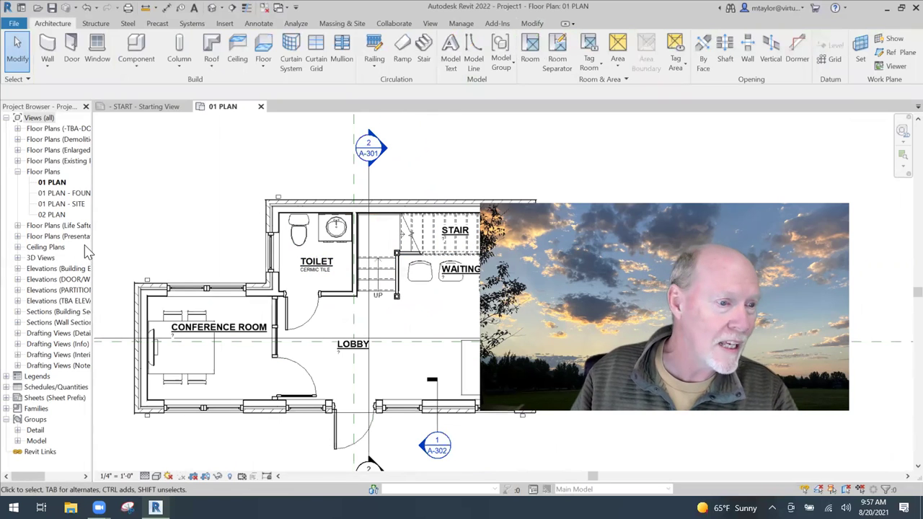
drag(92, 245, 160, 244)
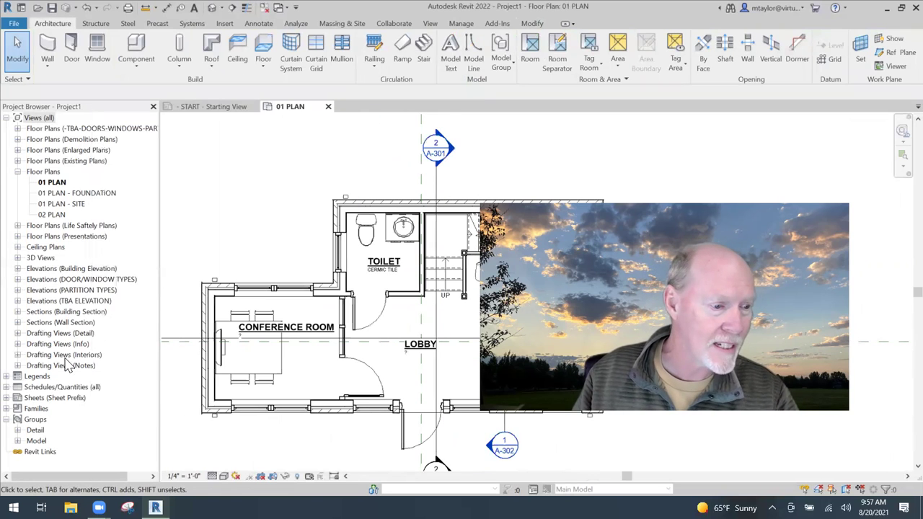
click(6, 387)
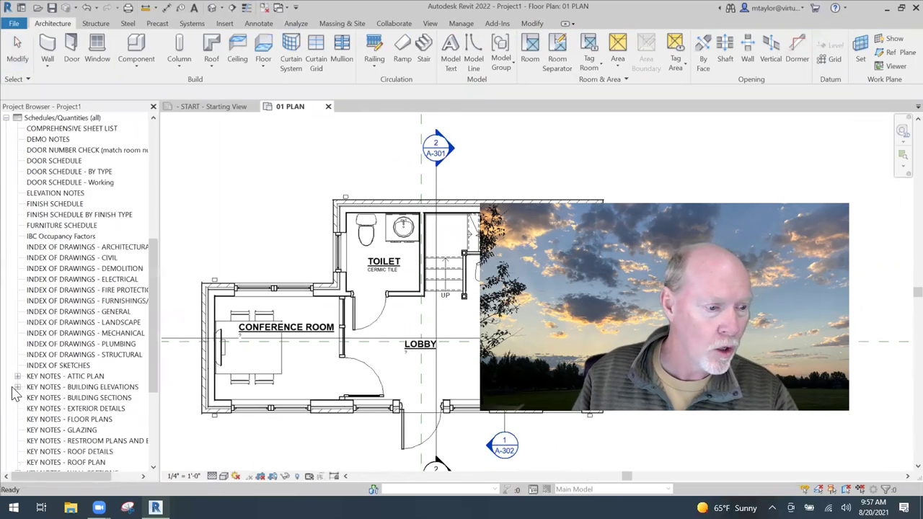
click(56, 204)
double_click(64, 207)
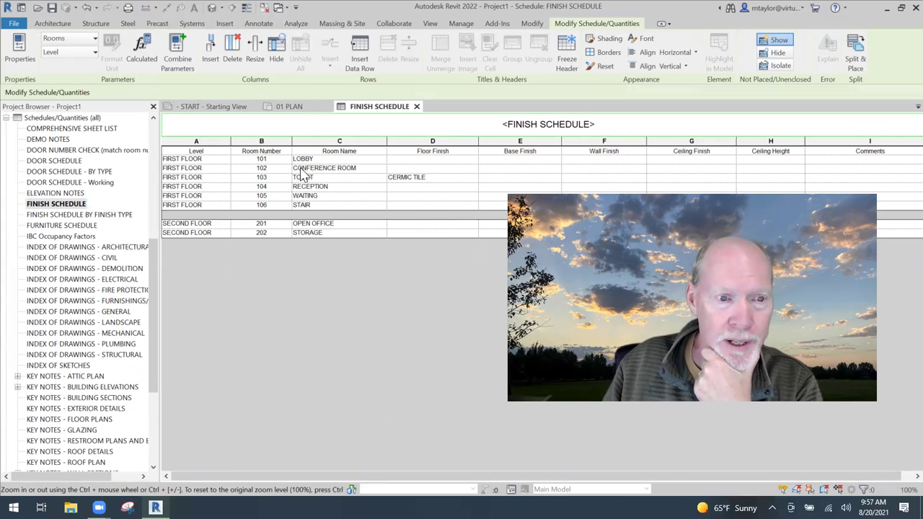
Set the floor finish to TERRAZZO for the Lobby and CARPET for the Conference Room in the finish schedule
click(404, 160)
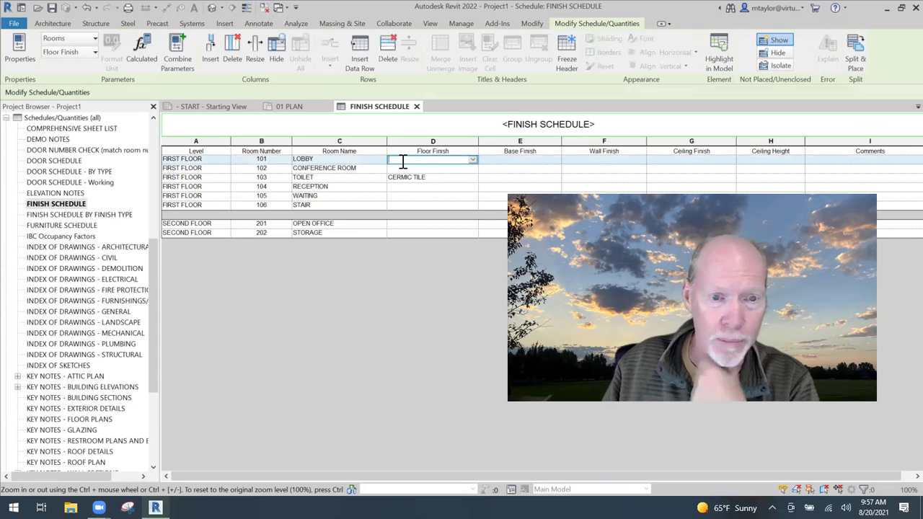
text(TERRAZZO)
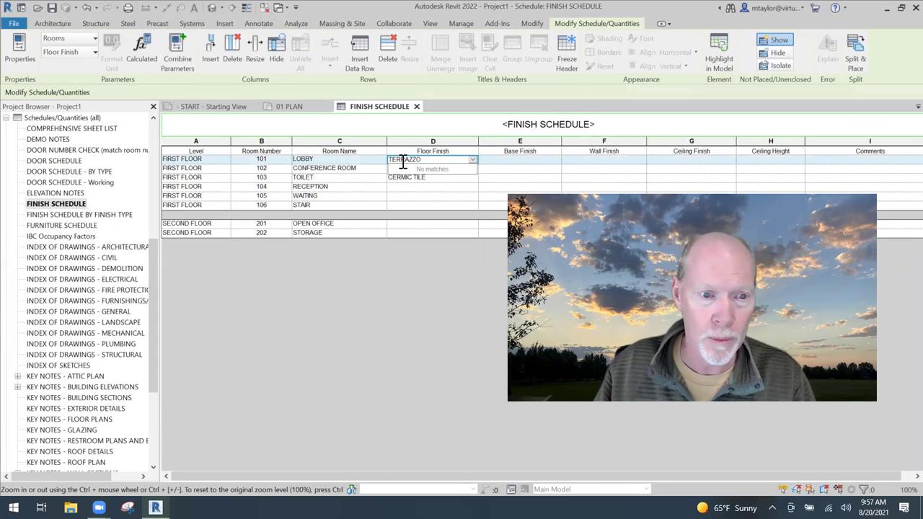
key(Return)
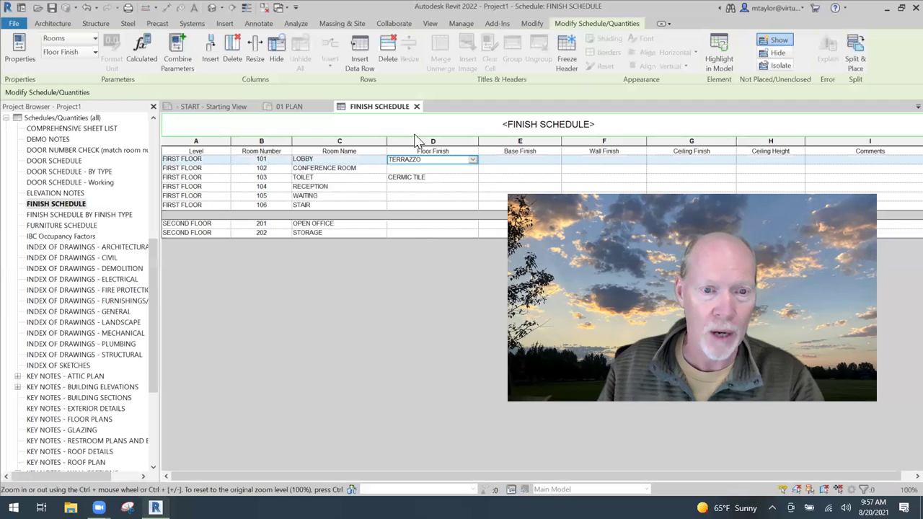
click(396, 168)
text(CARPET)
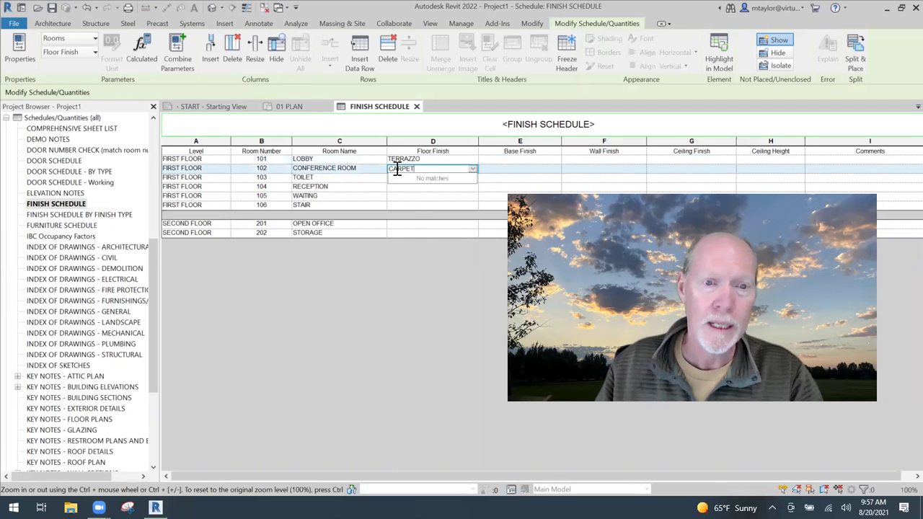
click(422, 278)
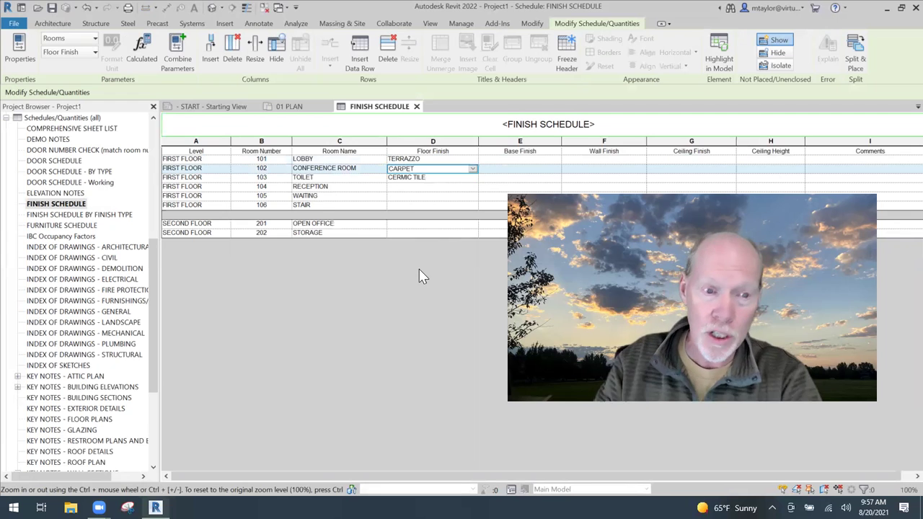
Assign the existing CARPET value as the Reception room's floor finish
click(395, 187)
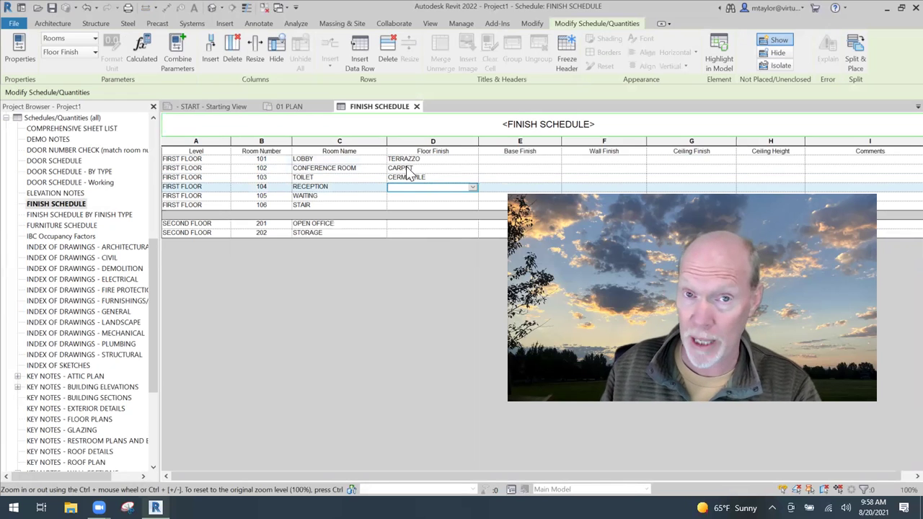
click(473, 188)
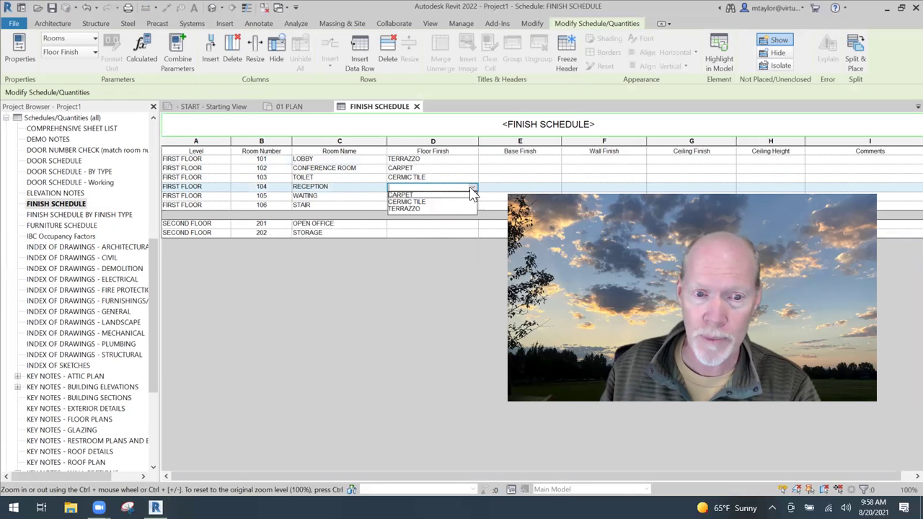
click(414, 195)
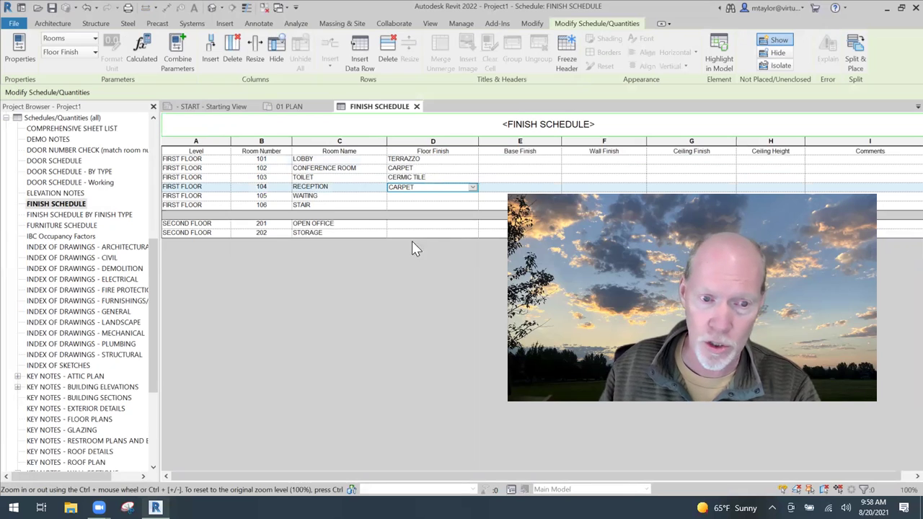
Enter WOOD as the Waiting room's floor finish and reuse that value for the Stair
click(393, 196)
click(473, 196)
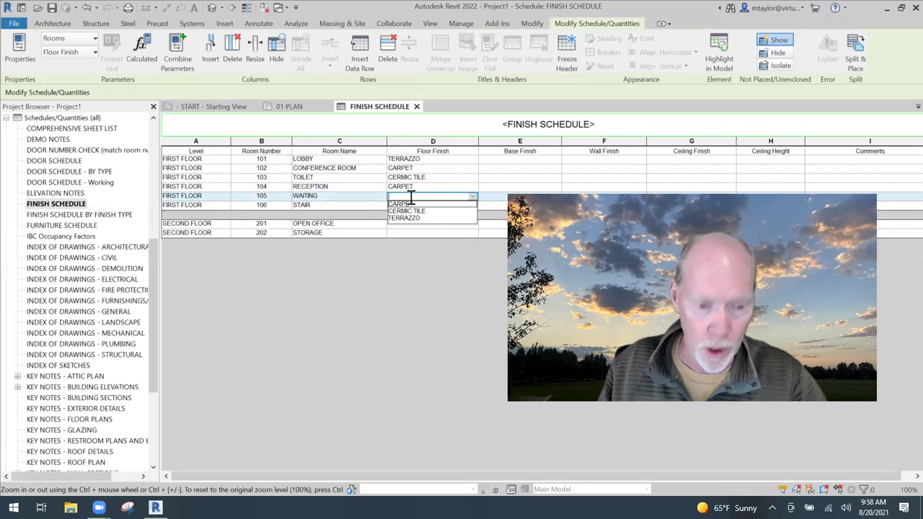
text(WOOD)
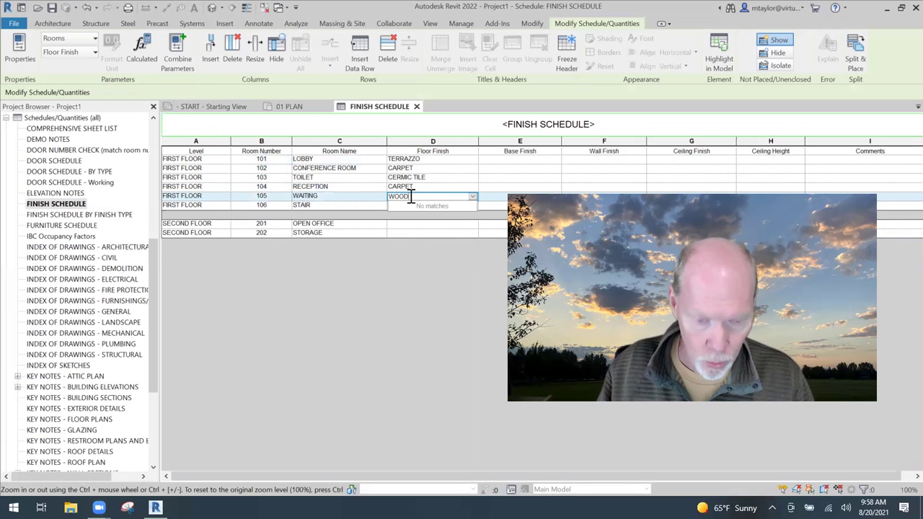
key(Return)
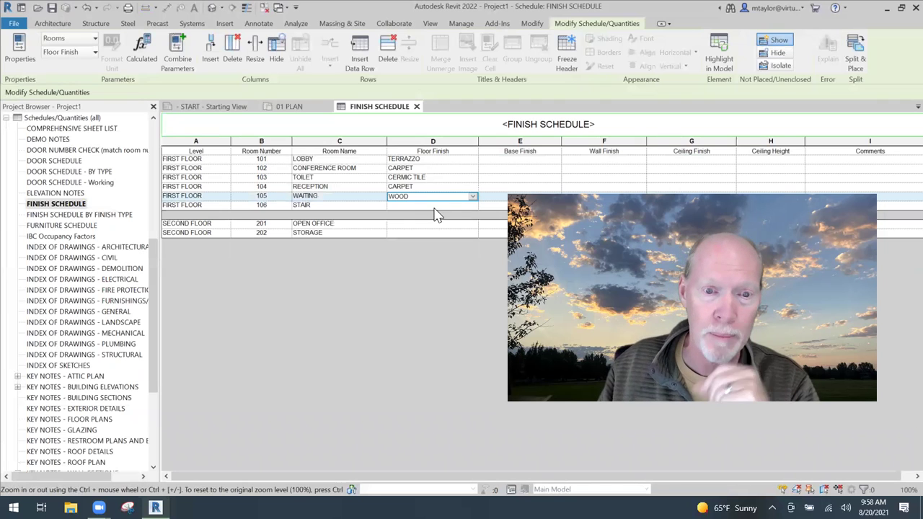
click(439, 205)
click(473, 205)
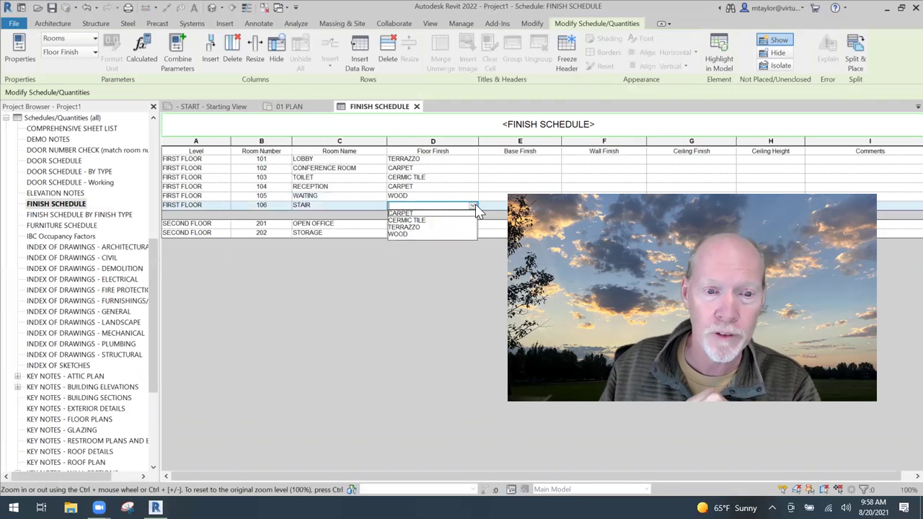
click(414, 239)
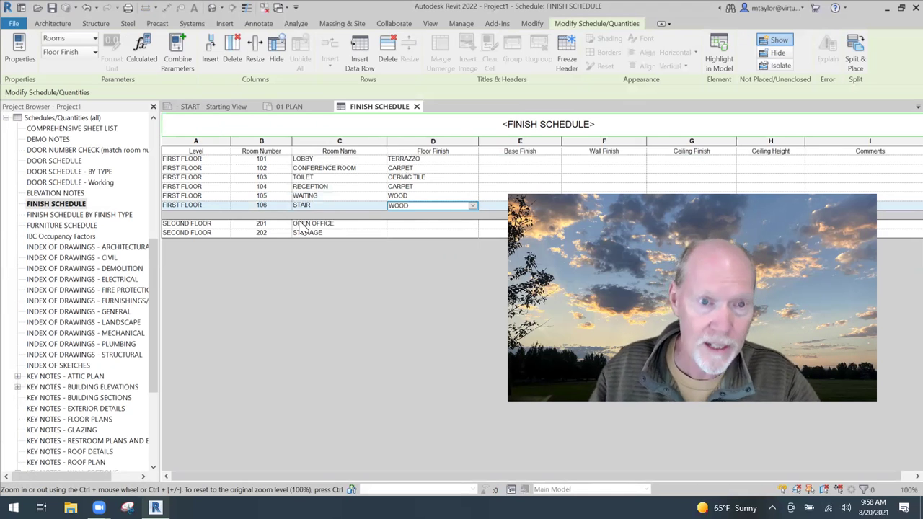
Return to the 01 PLAN view, move the Reception tag up and left so it fits inside its room, and deselect it
click(289, 106)
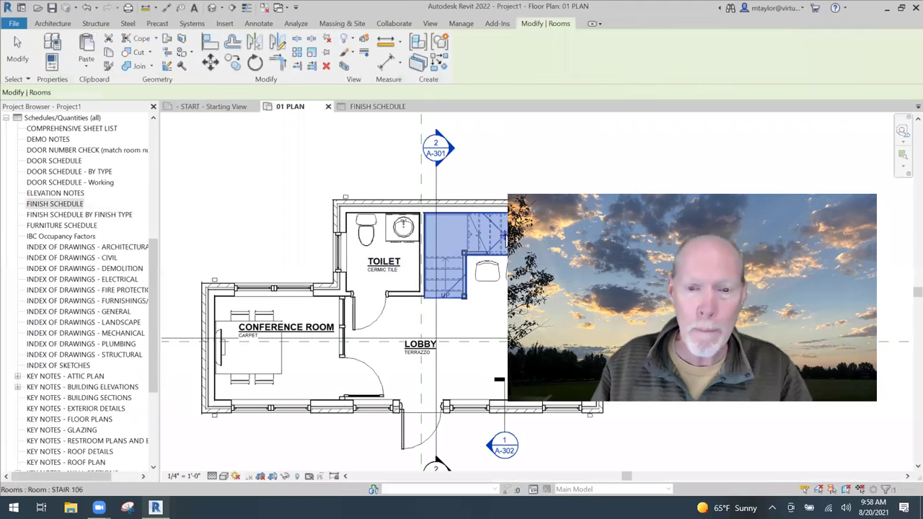
scroll(245, 348, up, 2)
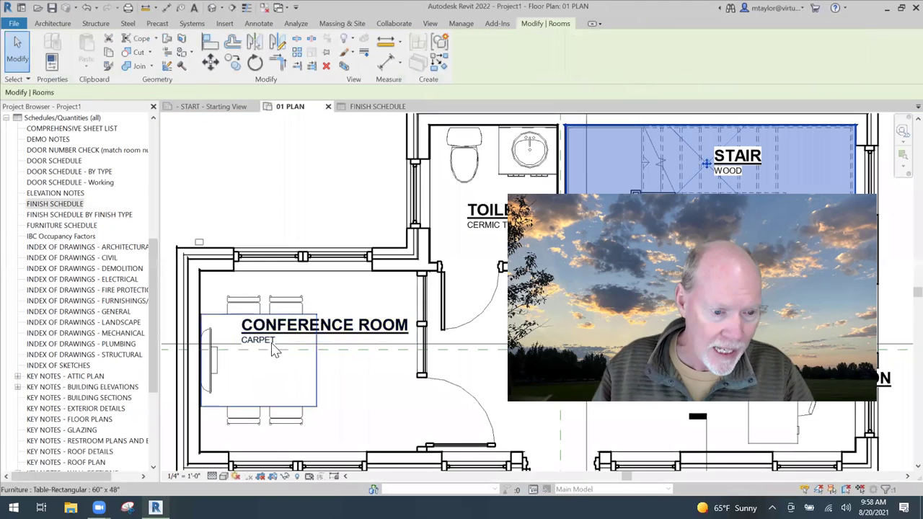
middle_drag(419, 377, 298, 274)
scroll(353, 283, down, 2)
middle_drag(419, 285, 297, 326)
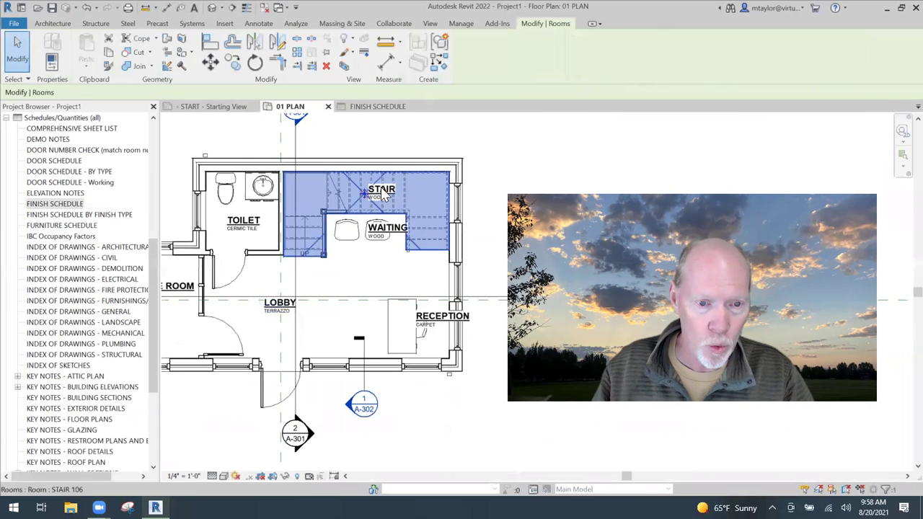
click(446, 326)
drag(451, 333, 421, 320)
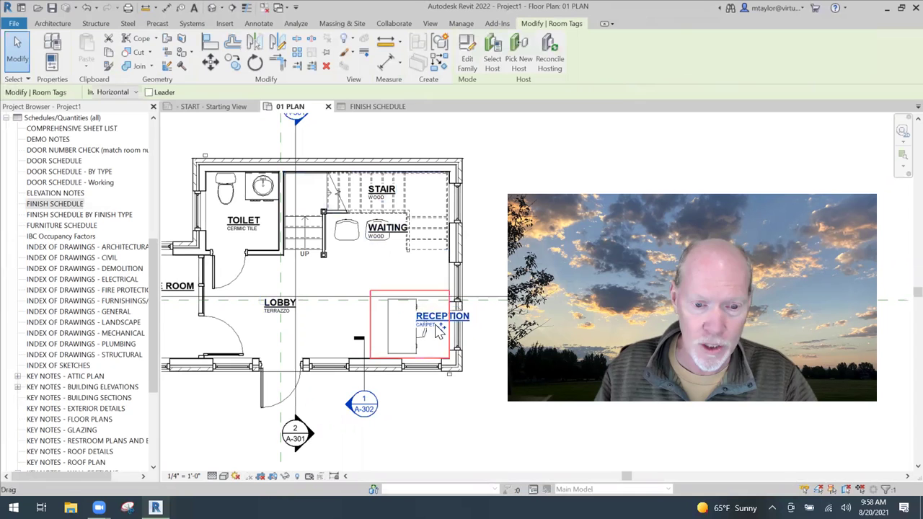
click(405, 416)
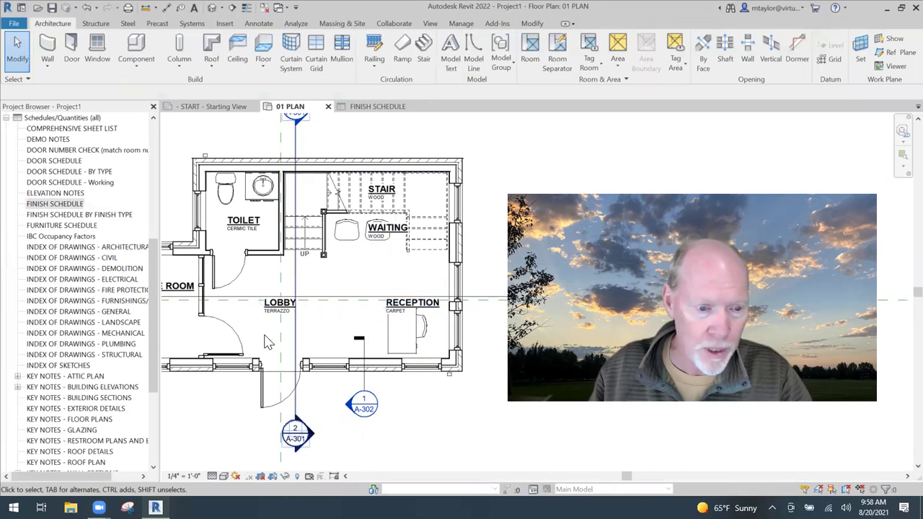
Open the Lobby tag's family for editing
scroll(319, 338, up, 3)
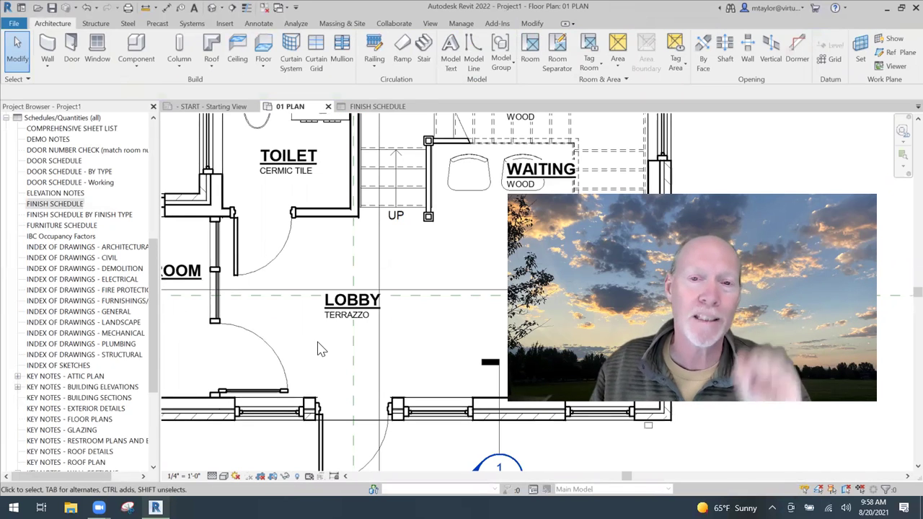
click(340, 367)
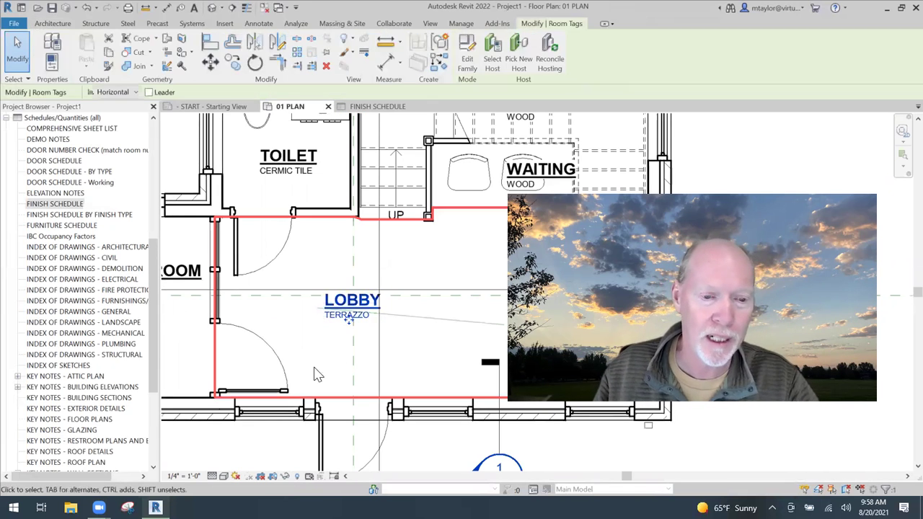
click(467, 62)
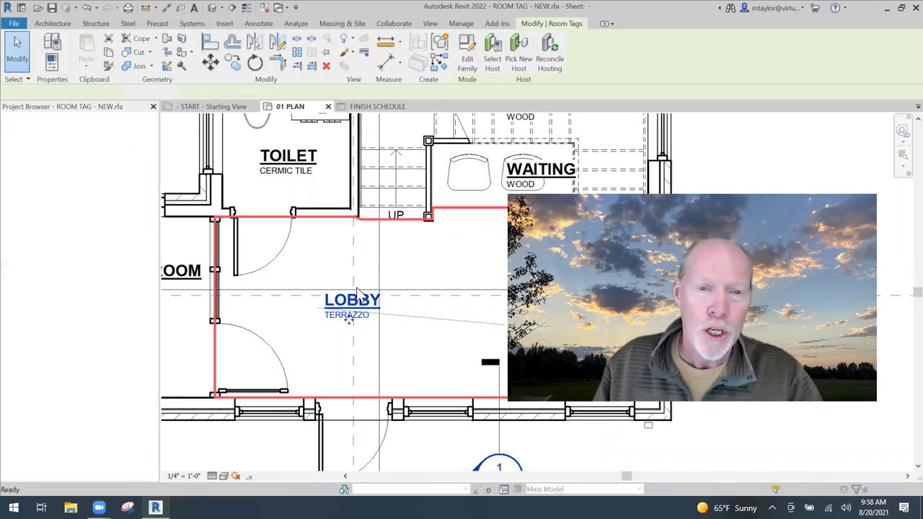
Add the prefix "FLOOR FINISH:" to the tag family's Floor Finish label and deselect the label
middle_drag(447, 339, 339, 251)
middle_drag(420, 305, 361, 319)
scroll(348, 301, up, 2)
click(361, 285)
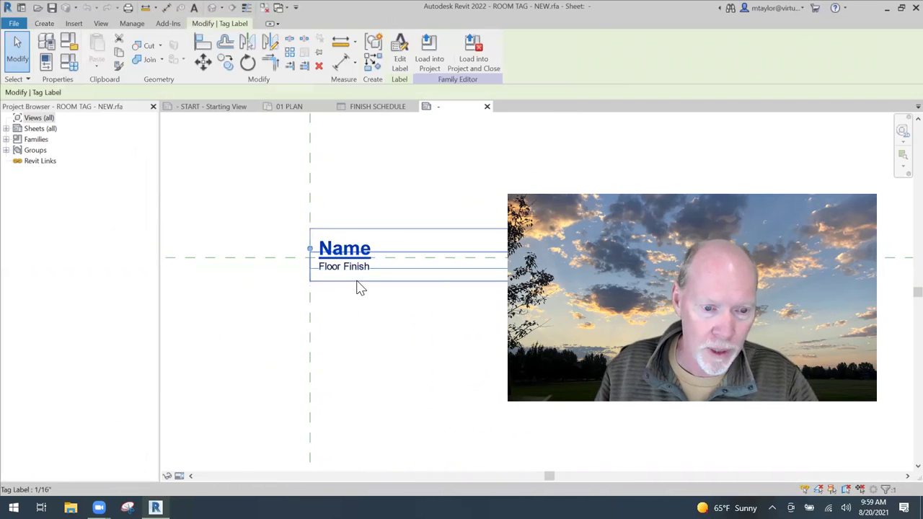
click(357, 285)
click(398, 72)
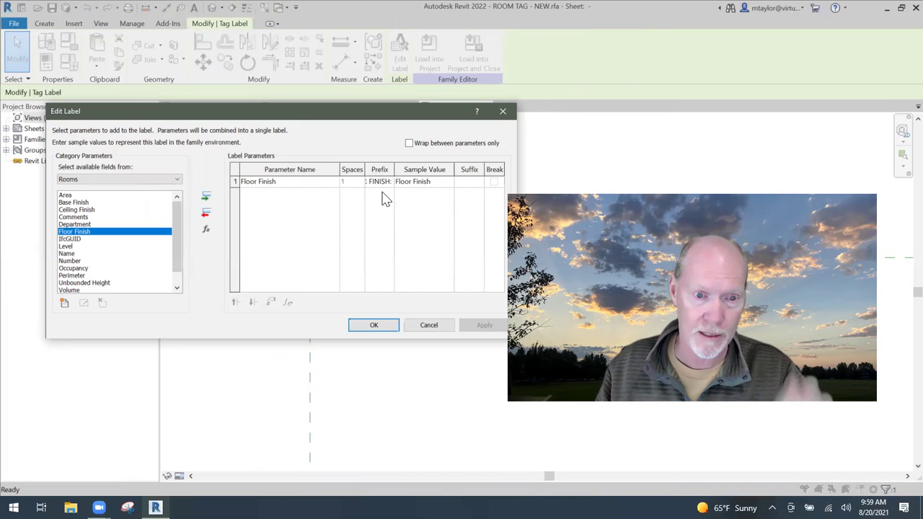
click(375, 328)
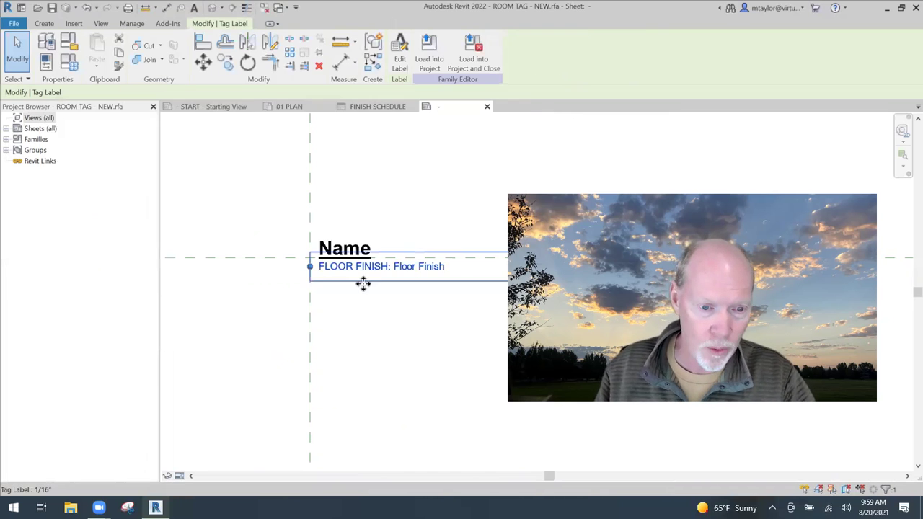
click(406, 343)
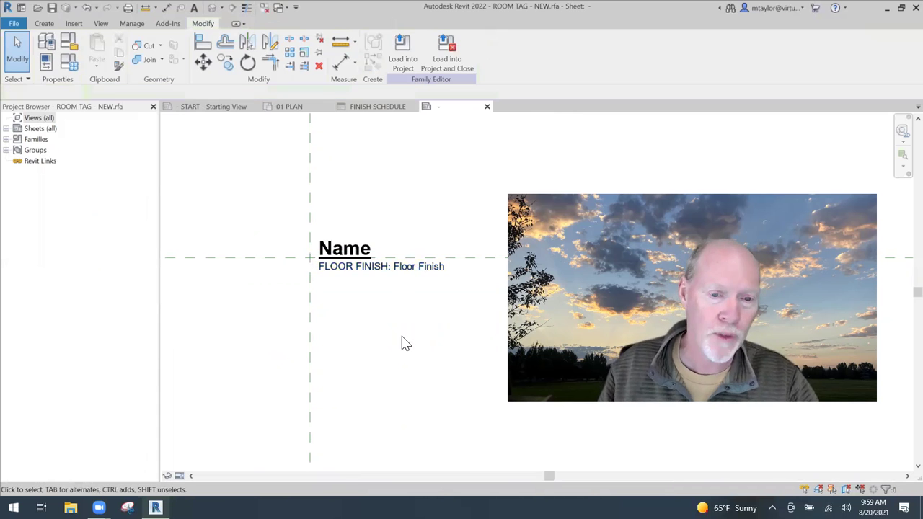
Save the family over the existing ROOM TAG - NEW.rfa, then load it into the project and close it, overwriting the loaded version
click(51, 9)
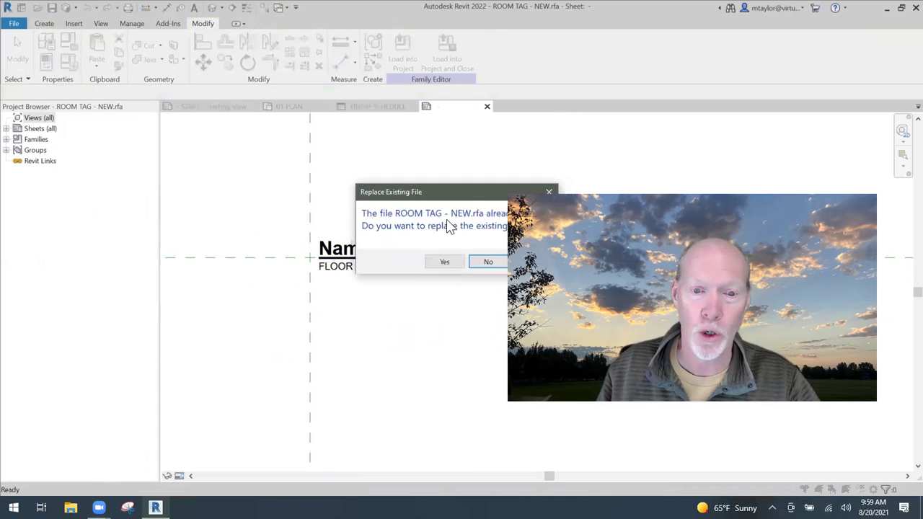
click(445, 262)
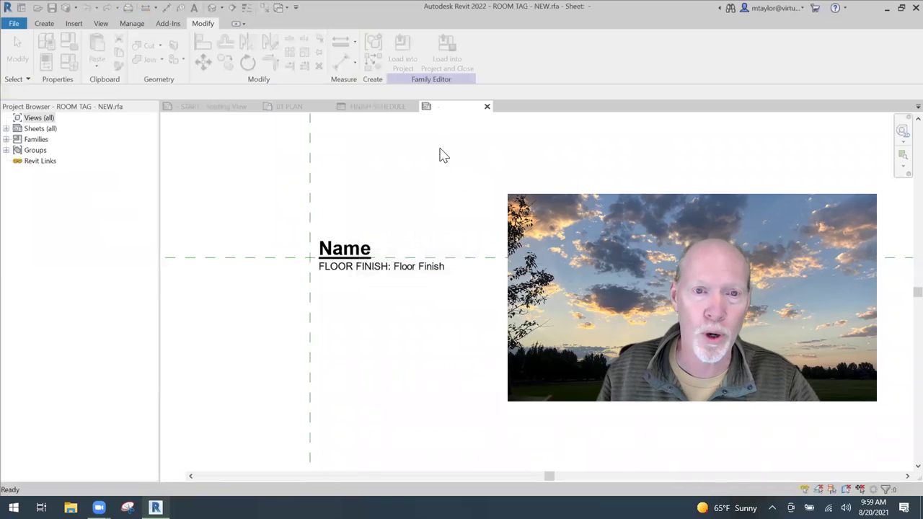
click(452, 60)
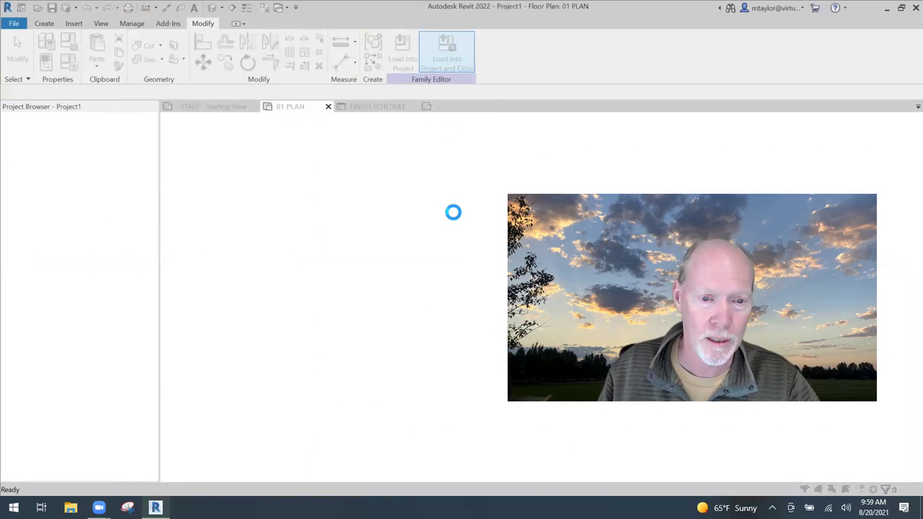
click(396, 225)
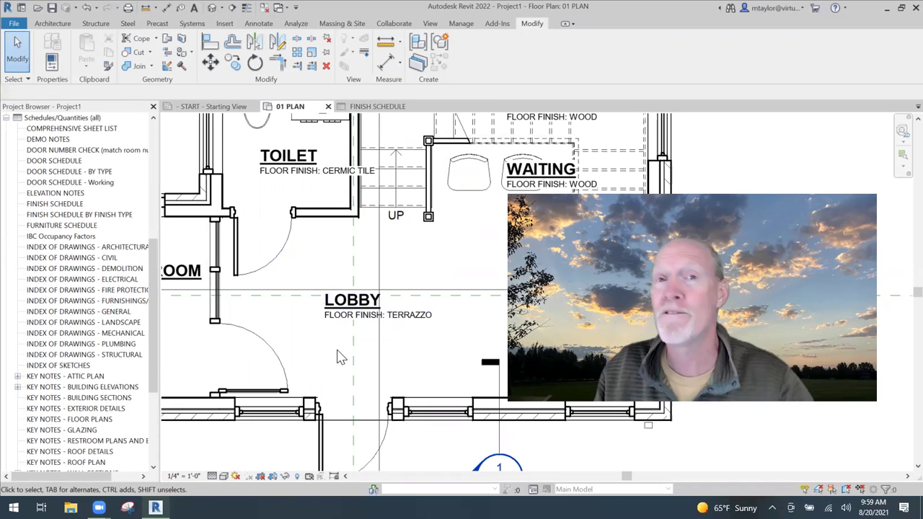
Reopen the room tag family for editing from the Lobby tag in the plan
click(333, 321)
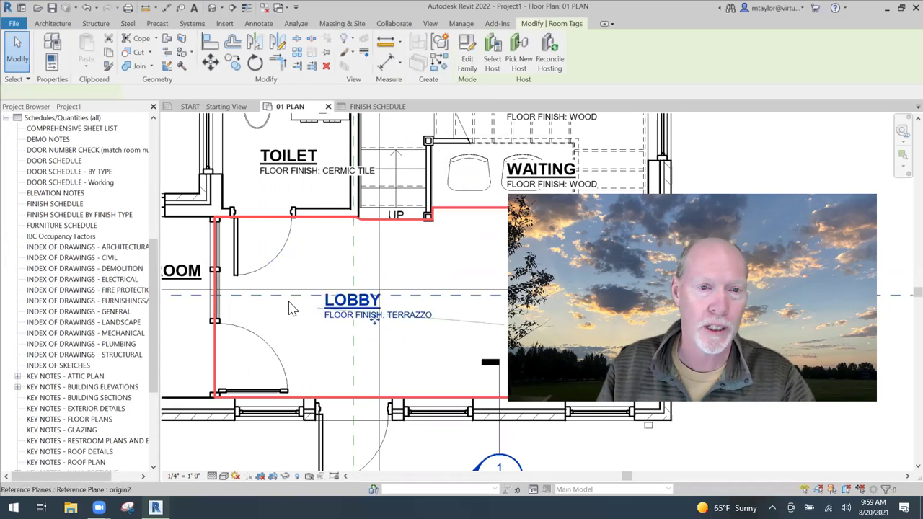
click(468, 60)
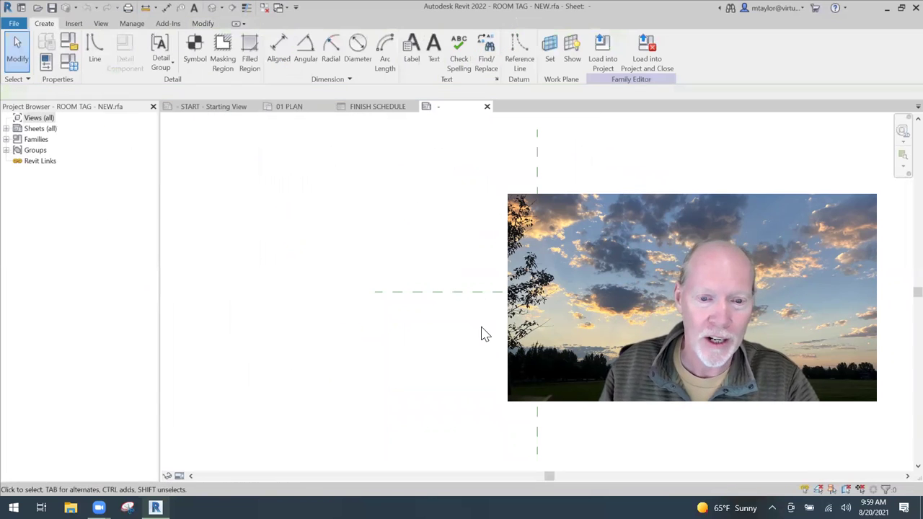
scroll(348, 272, up, 5)
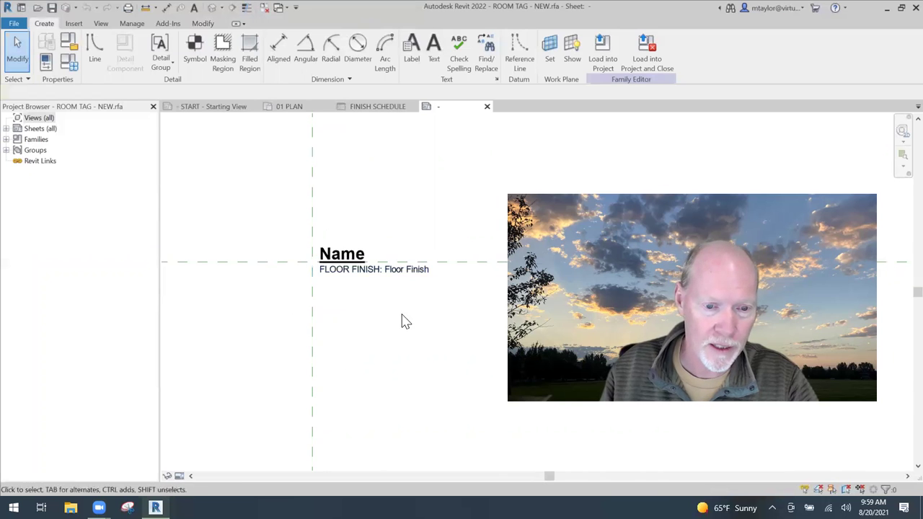
middle_drag(402, 320, 365, 290)
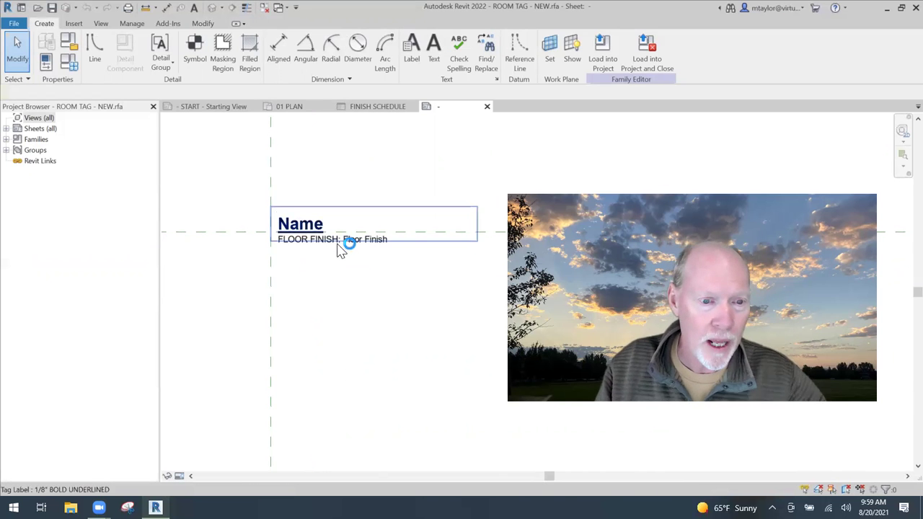
Add the Area parameter with the prefix "AREA:" to the Floor Finish label and place it first in the label's parameter list
click(350, 243)
click(350, 334)
click(370, 258)
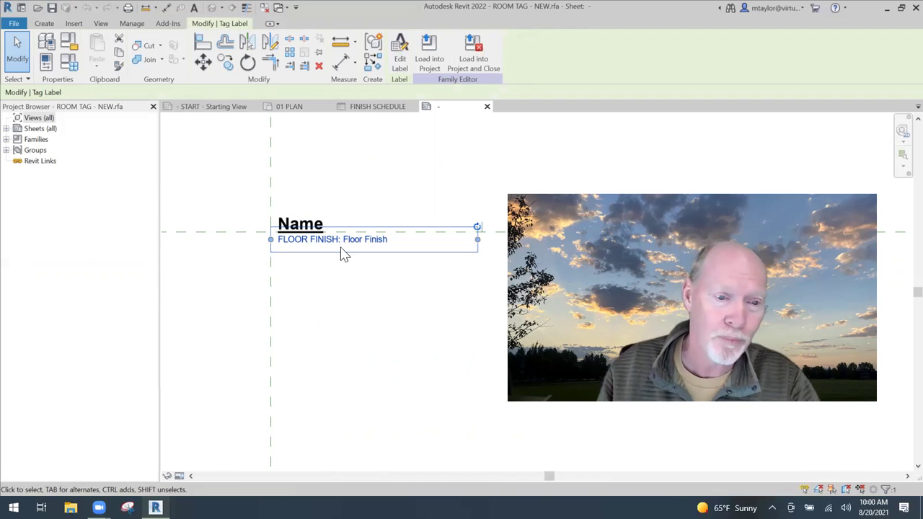
click(401, 61)
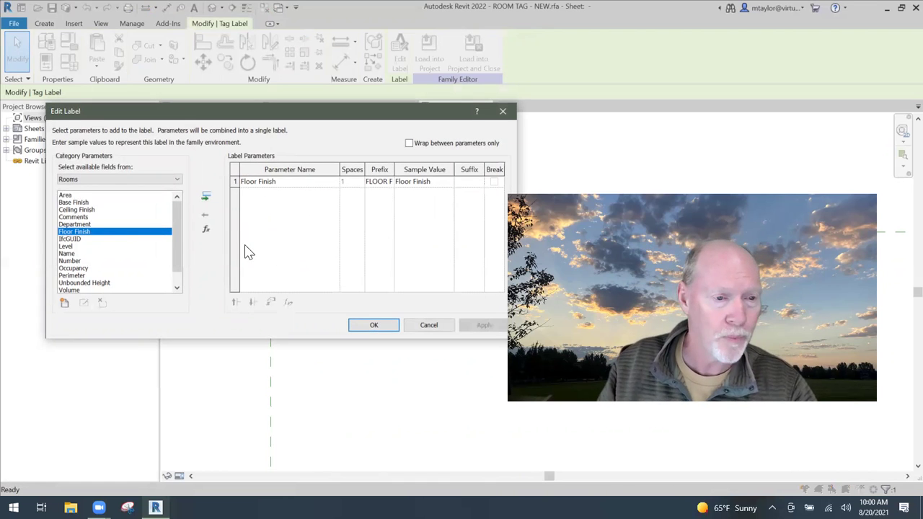
click(65, 196)
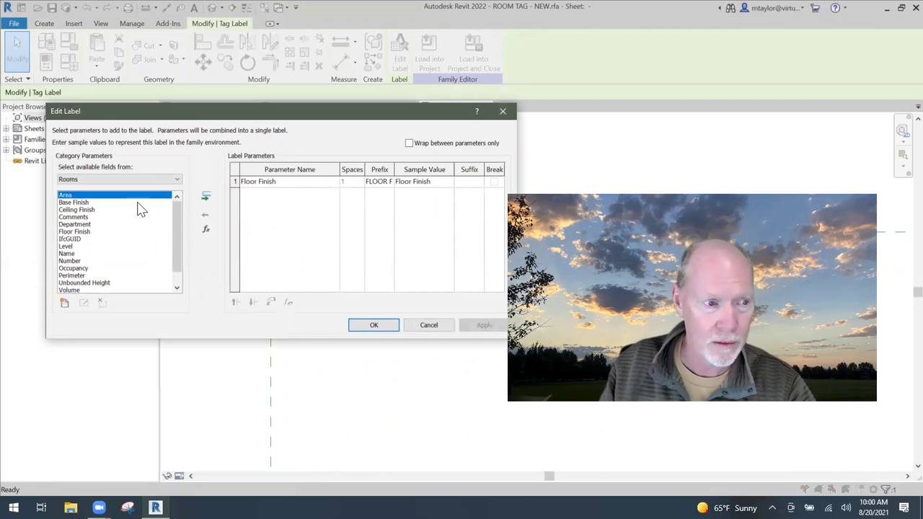
click(206, 196)
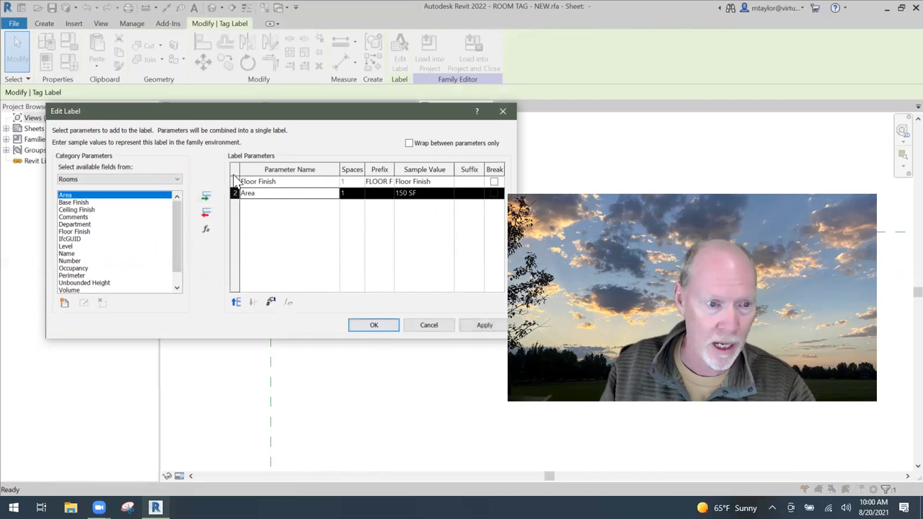
click(236, 302)
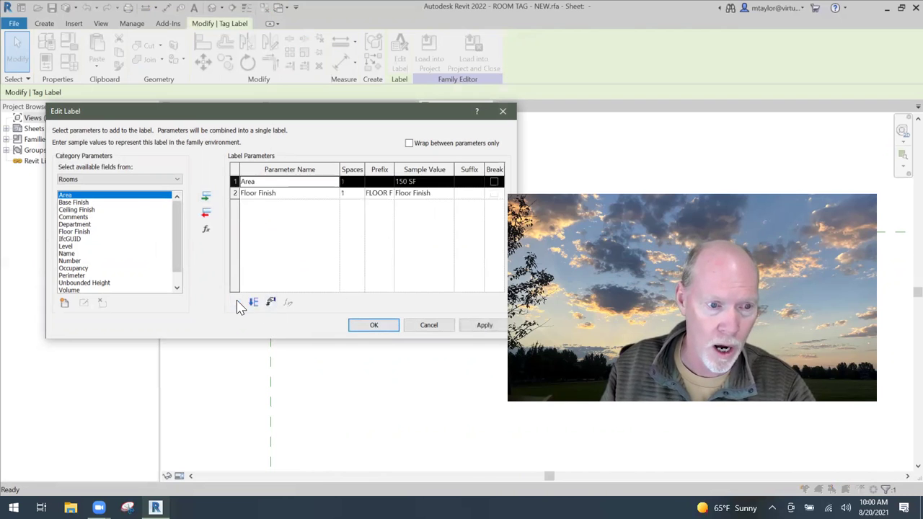
click(380, 182)
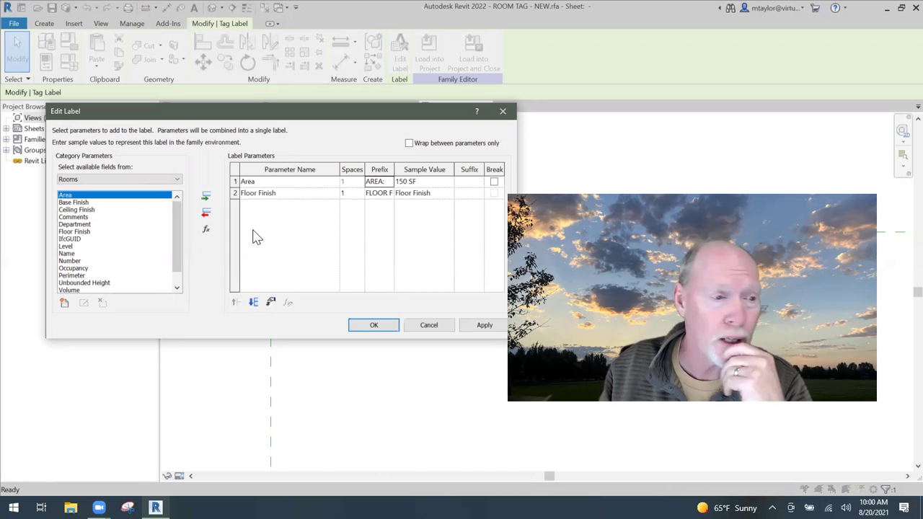
Add the Wall Finish parameter with the prefix "WALL FINISH:" to the end of the label and apply the label changes
drag(181, 237, 181, 247)
click(78, 283)
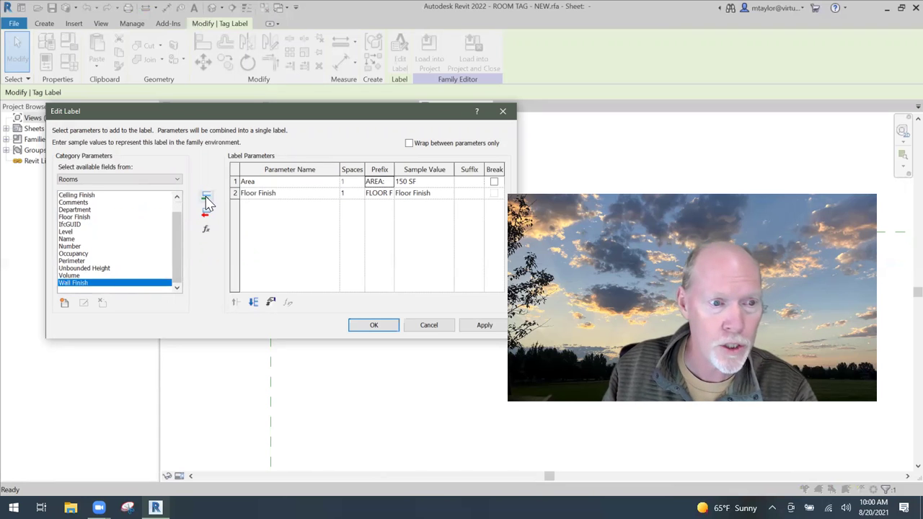
click(206, 196)
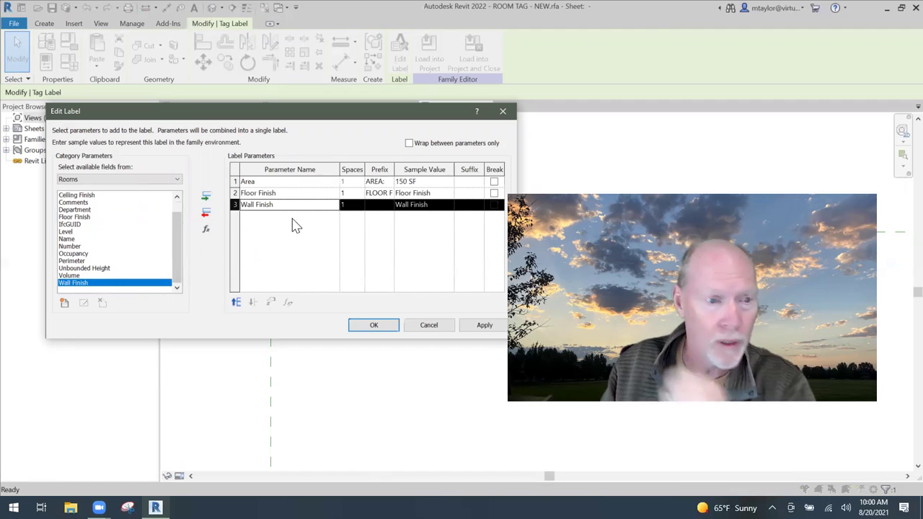
click(380, 206)
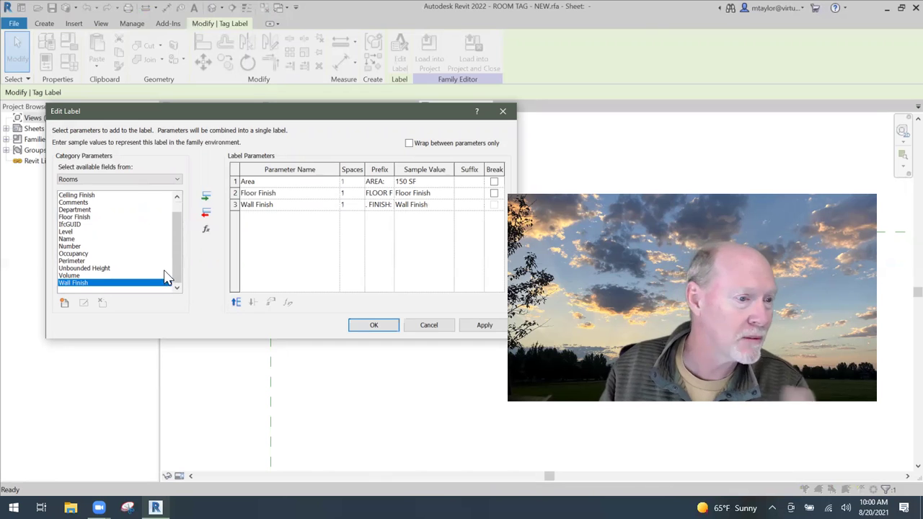
click(301, 261)
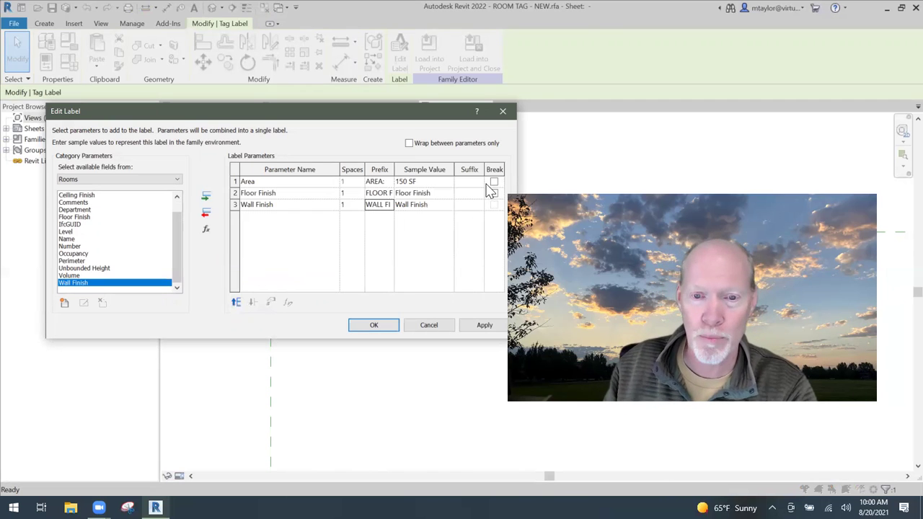
drag(406, 119, 366, 73)
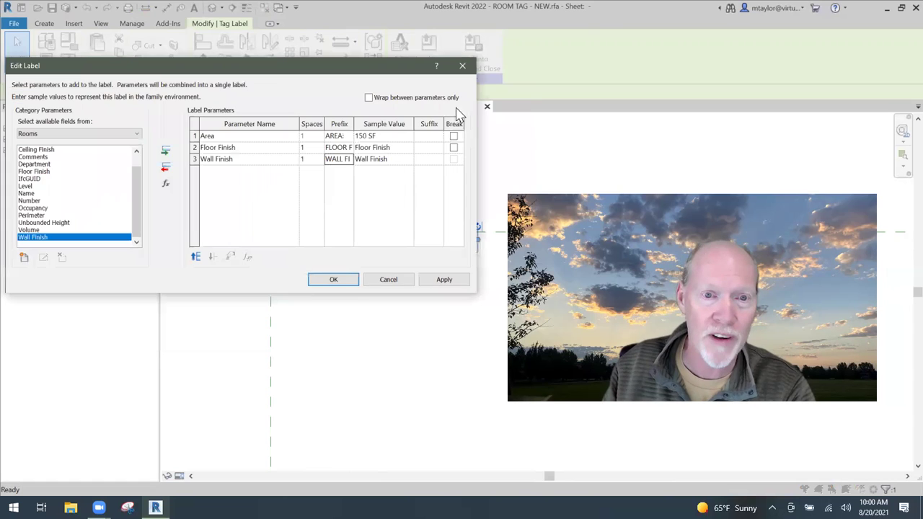
click(357, 279)
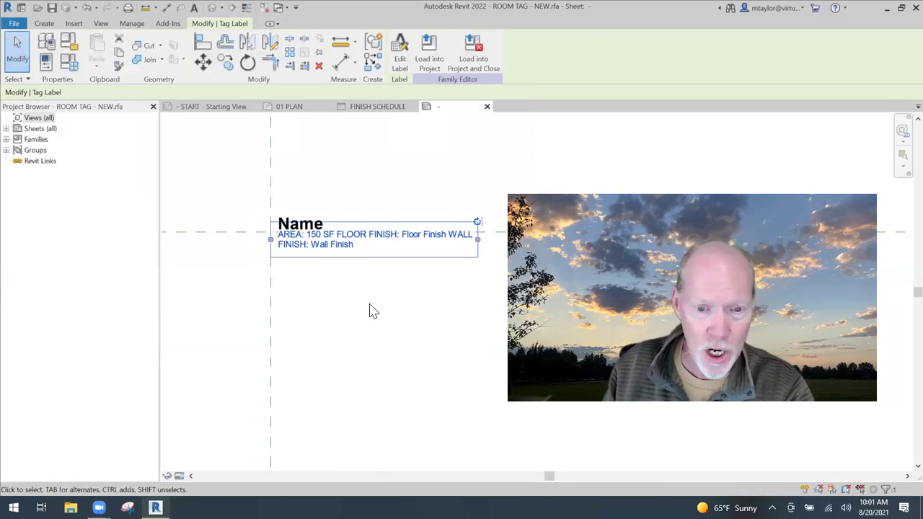
Widen the combined area and finish label until all its text fits on one line
scroll(370, 310, down, 2)
middle_drag(469, 303, 341, 256)
drag(343, 253, 480, 254)
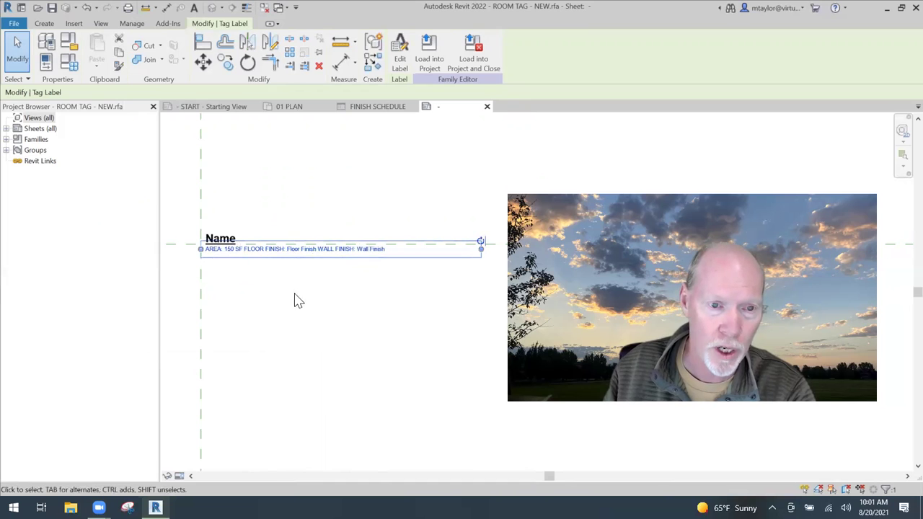
Set line breaks after the Area and Floor Finish parameters in the combined label
click(399, 49)
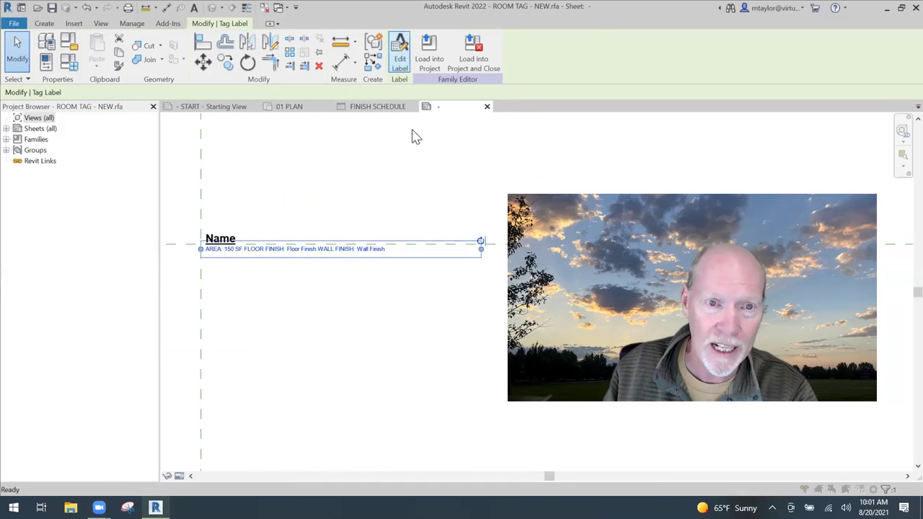
click(453, 135)
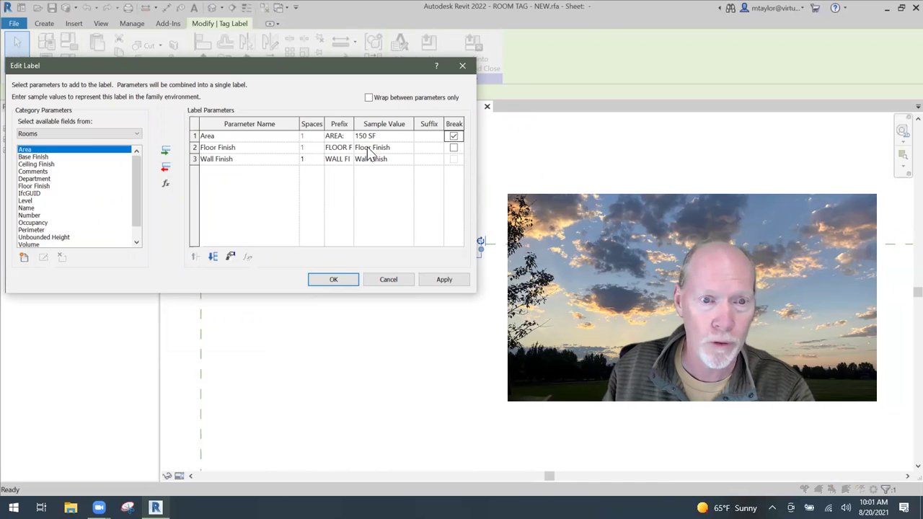
click(453, 148)
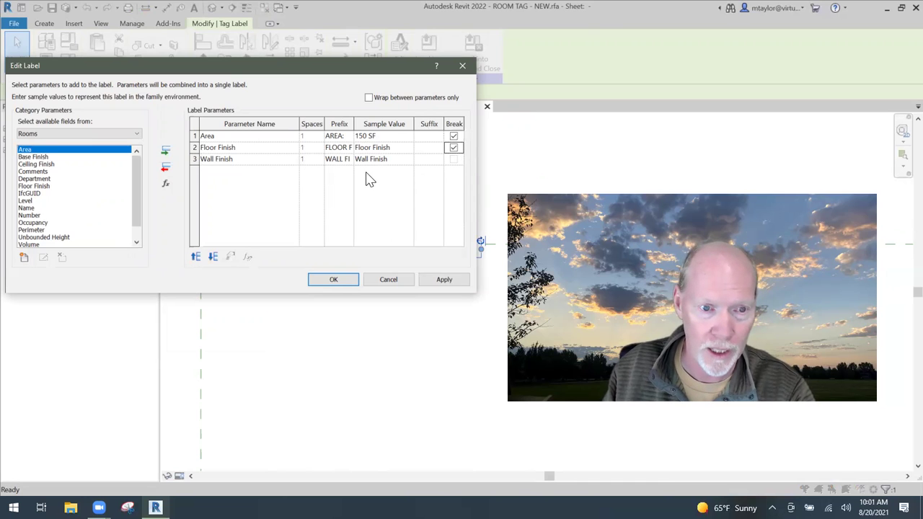
click(335, 279)
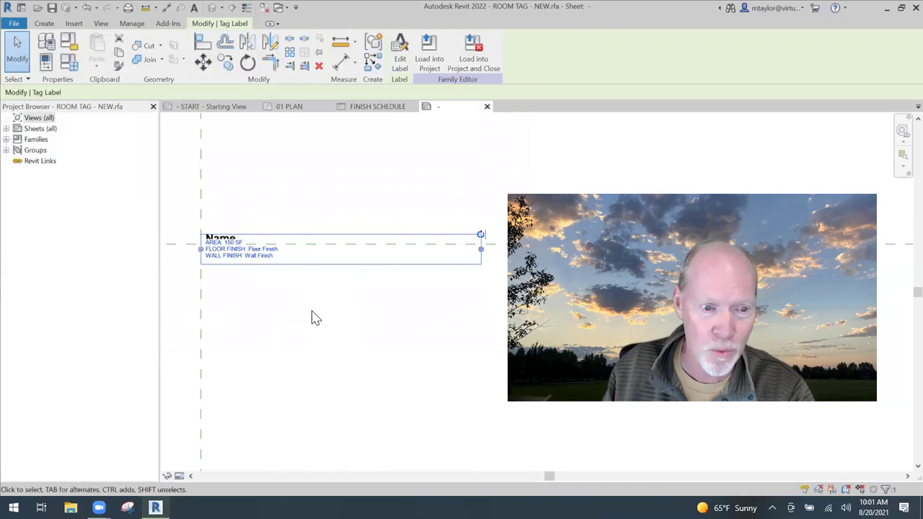
scroll(350, 278, up, 4)
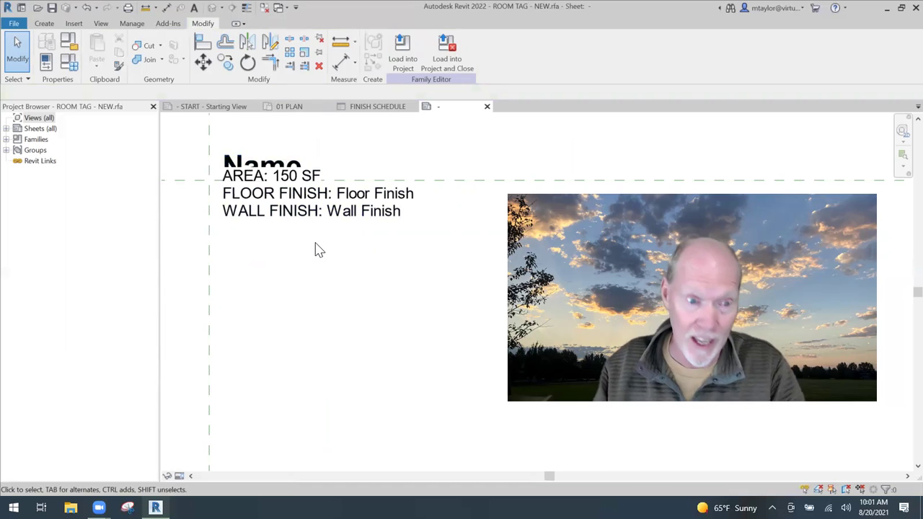
Narrow the three-line area and finish label to just wider than its text
click(315, 224)
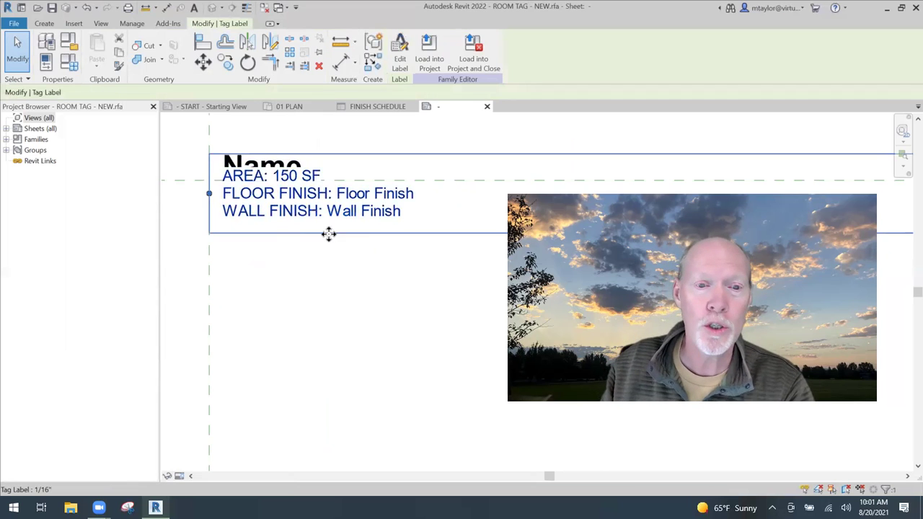
scroll(333, 238, down, 3)
middle_drag(354, 280, 303, 233)
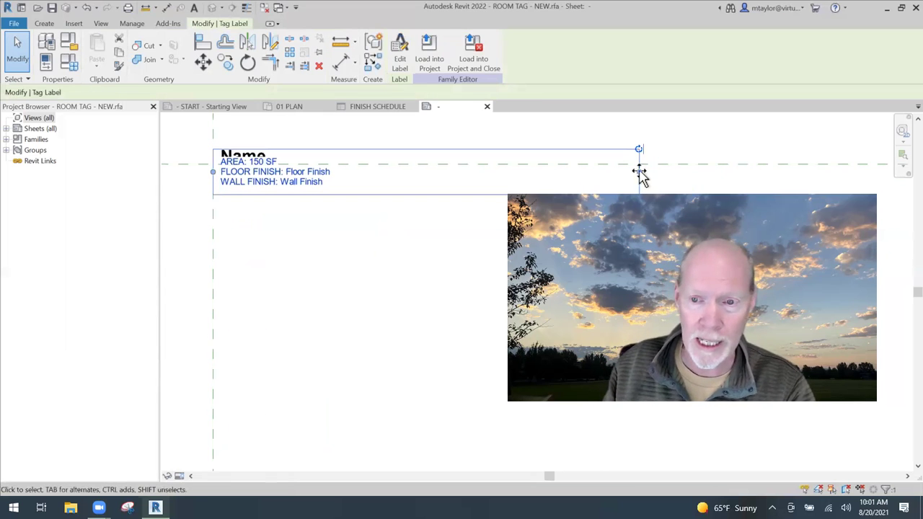
drag(639, 174, 340, 275)
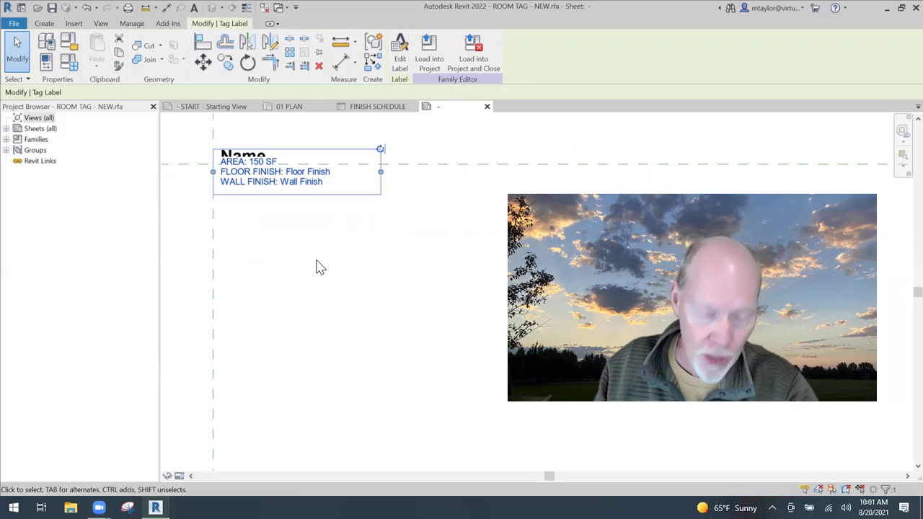
Set the three-line label's vertical alignment to Top and shift the label down until it clears the Name label
key(p)
key(p)
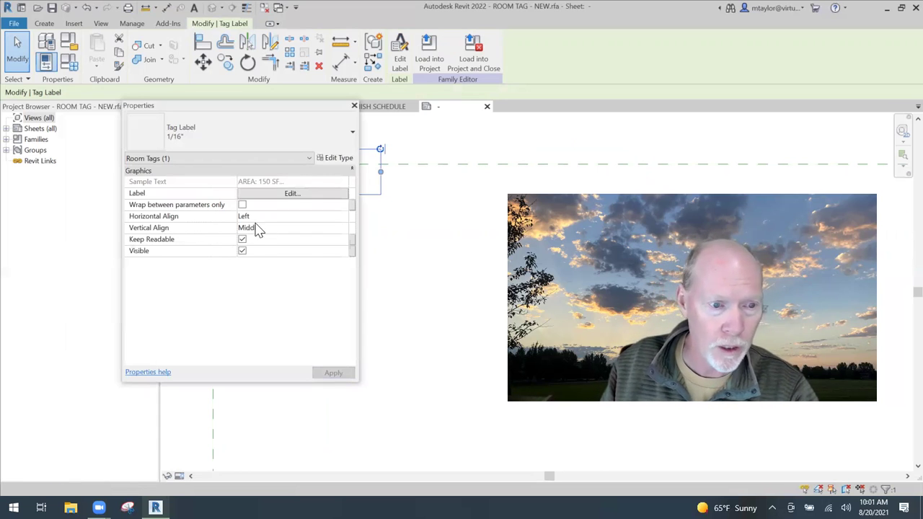
click(346, 235)
click(261, 237)
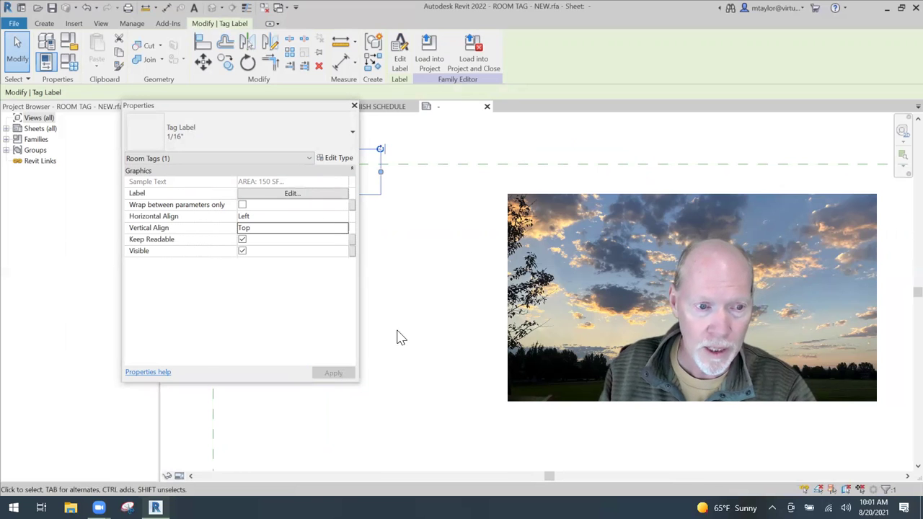
drag(304, 110, 573, 117)
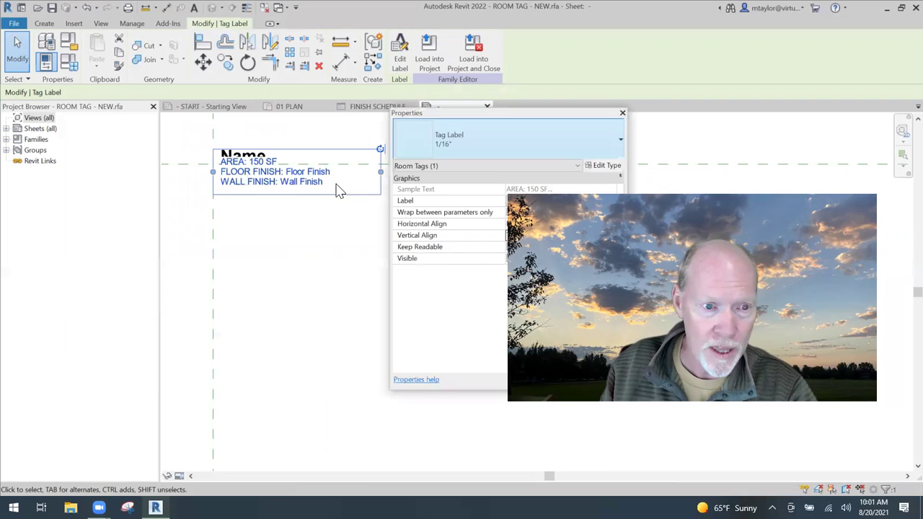
click(257, 207)
click(255, 190)
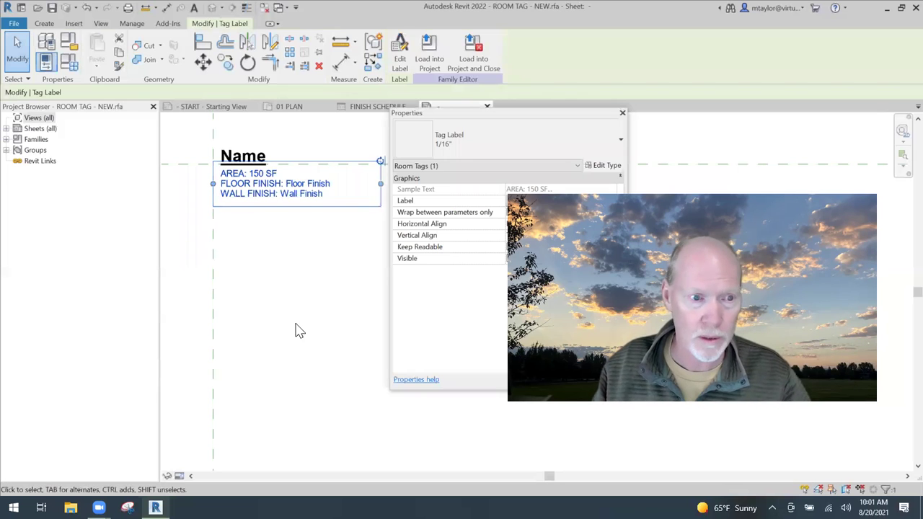
Narrow the Name label from its right end to about the width of the label below, keeping its left edge in place
click(257, 156)
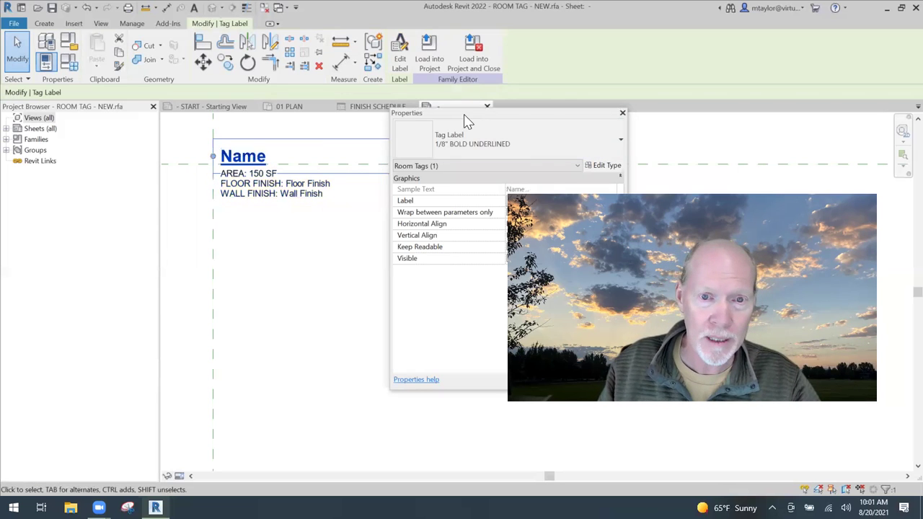
drag(464, 115, 542, 131)
drag(421, 156, 367, 163)
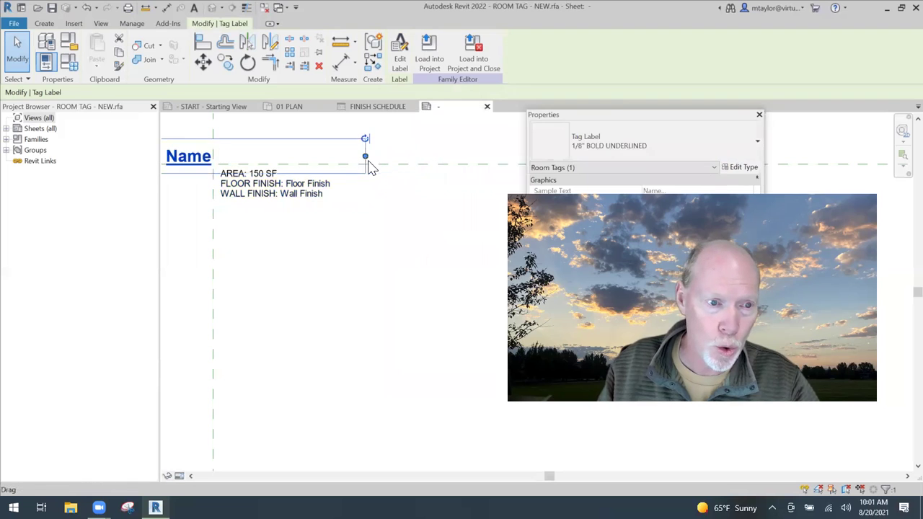
key(ctrl+z)
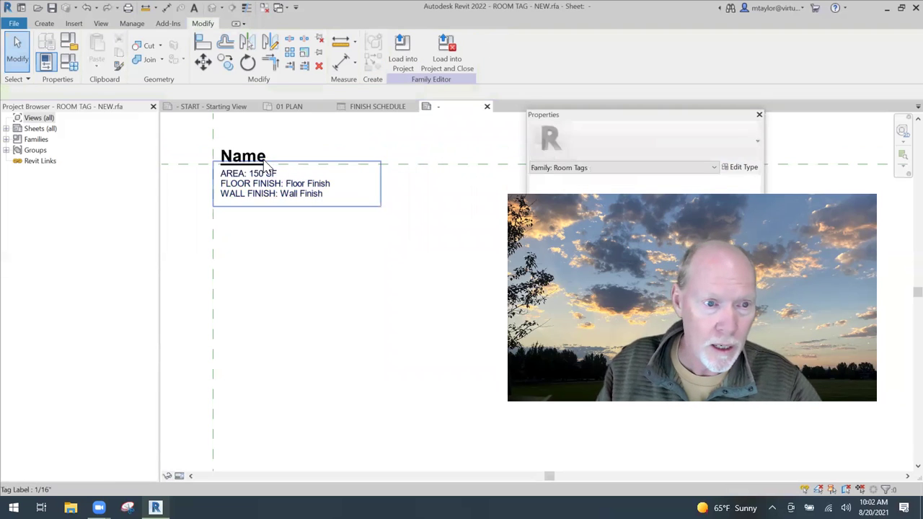
click(405, 160)
drag(420, 156, 377, 157)
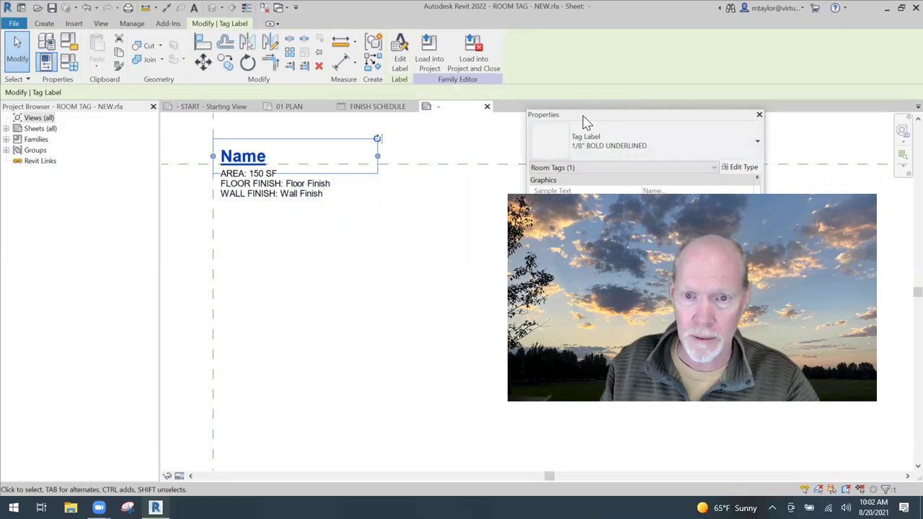
Set the Name label's vertical alignment to Bottom, then deselect it and close its properties
drag(586, 121, 322, 219)
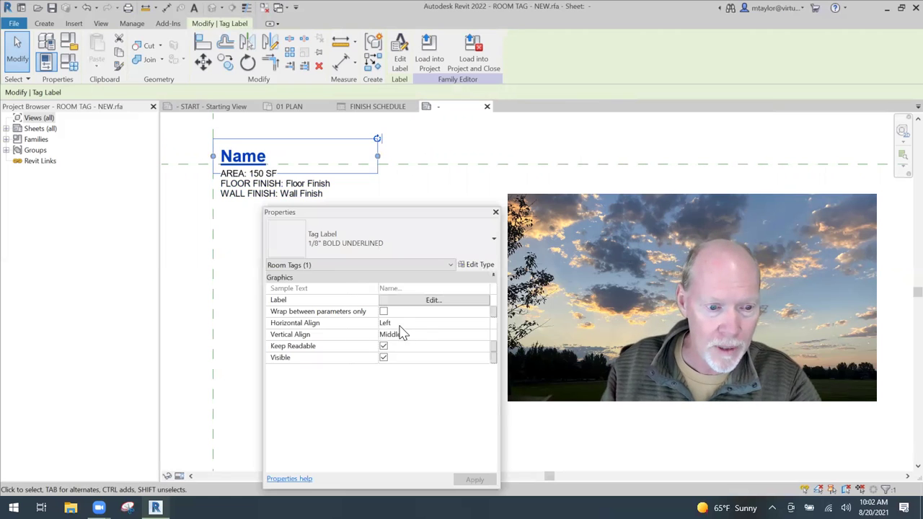
click(486, 335)
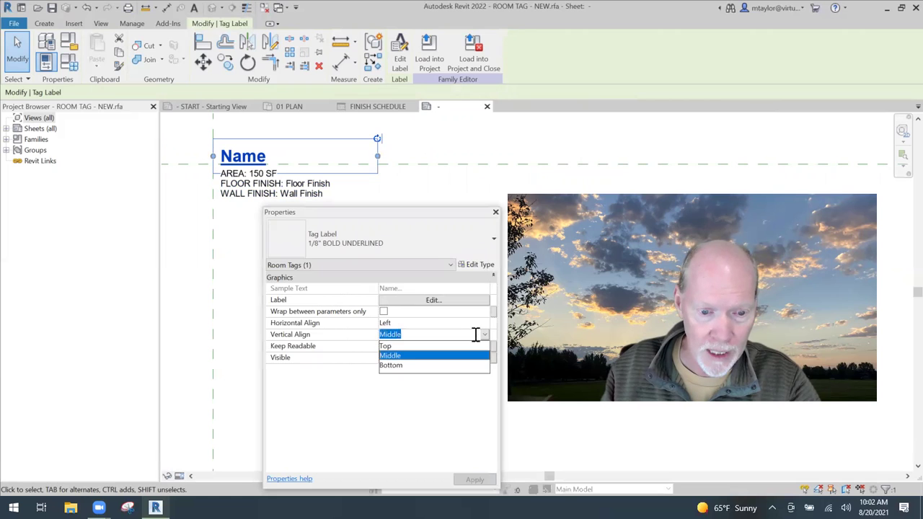
click(393, 367)
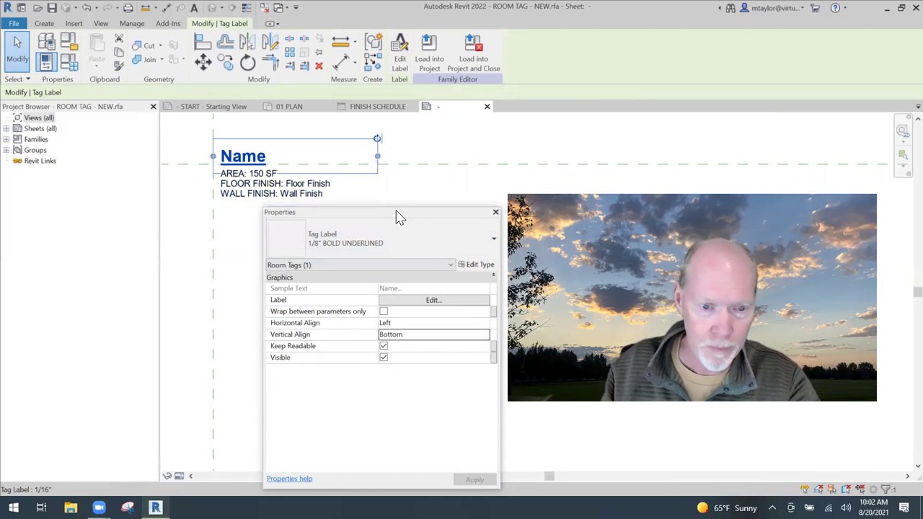
drag(397, 214, 457, 157)
click(273, 311)
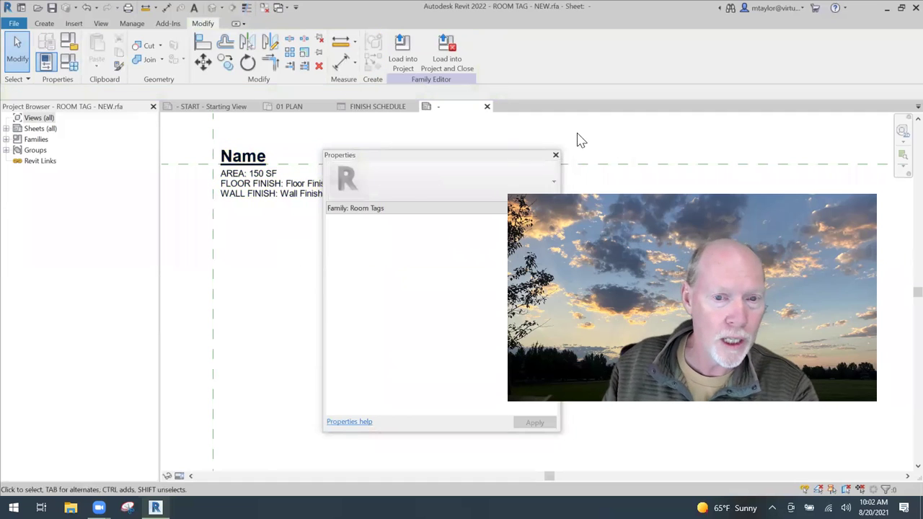
click(555, 157)
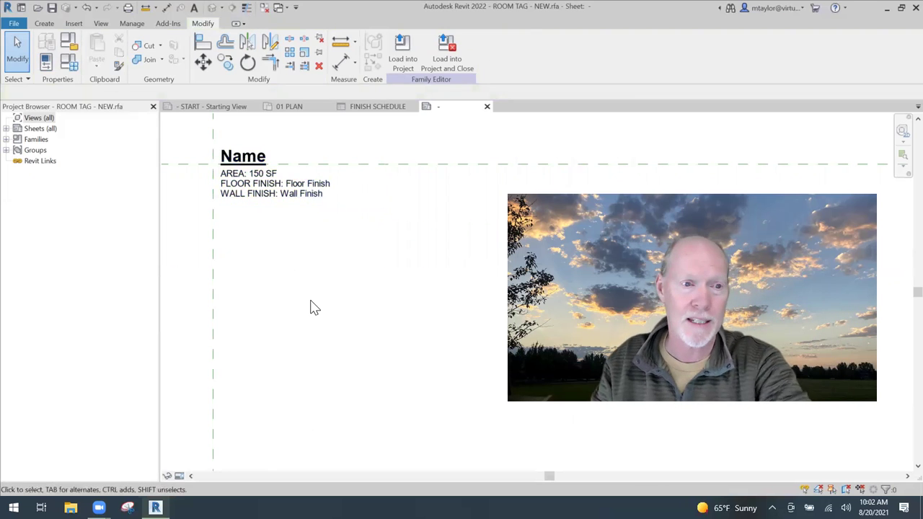
Save the revised room tag family, load it into the project and close it, overwriting the existing version
click(51, 8)
click(438, 264)
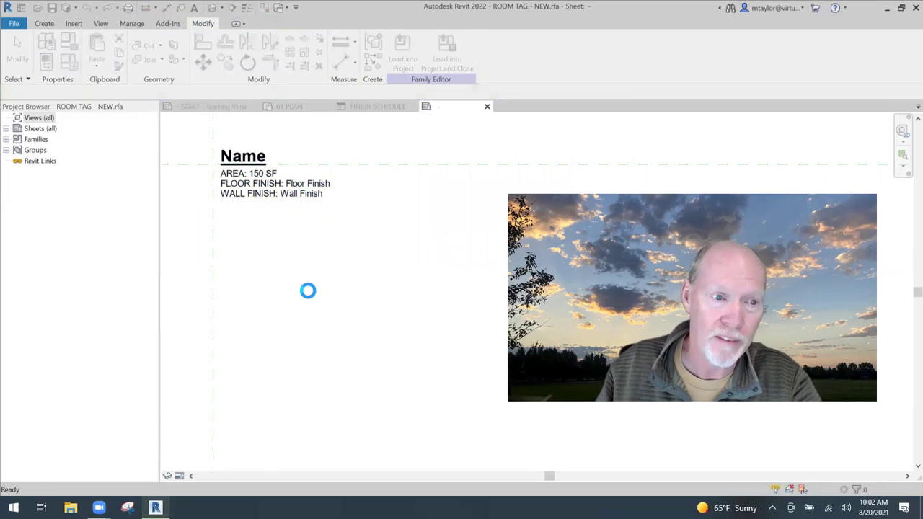
click(447, 56)
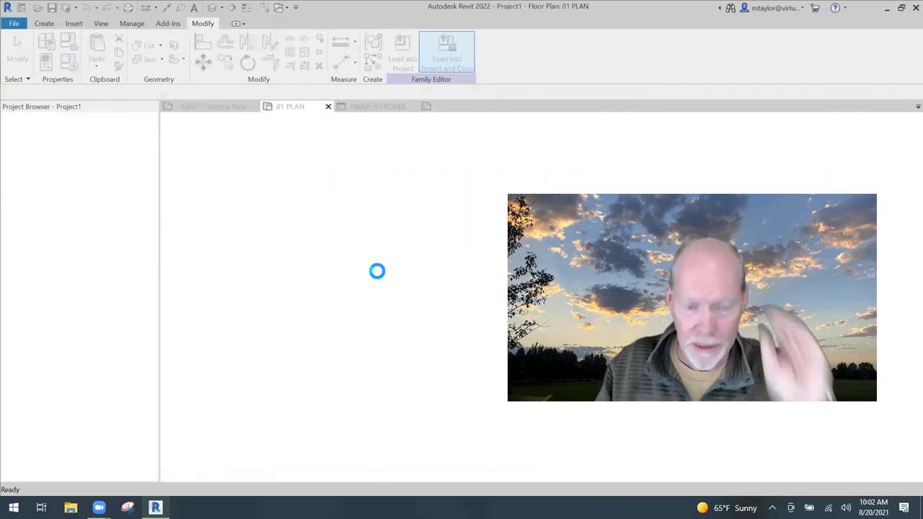
click(414, 227)
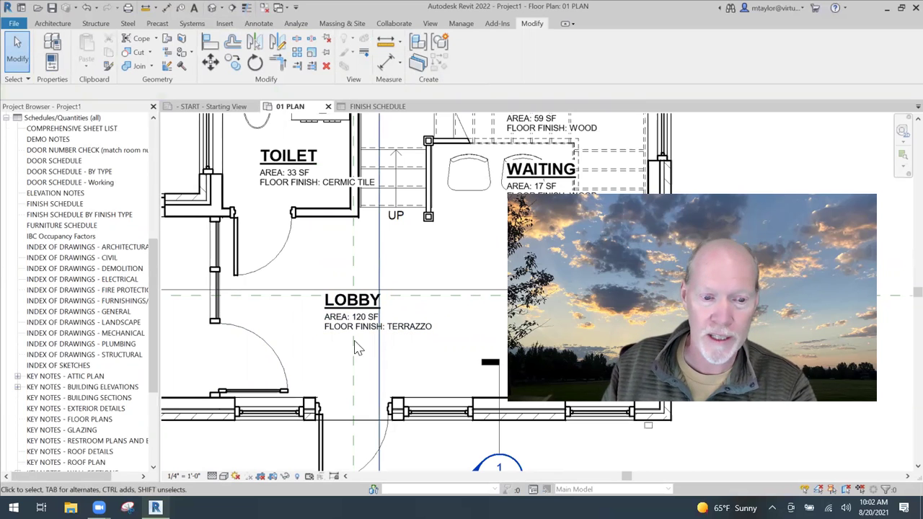
Set the Conference Room's Wall Finish to GYB BD - PAINTED in the finish schedule and check its tag in the 01 PLAN view
middle_drag(310, 350, 469, 354)
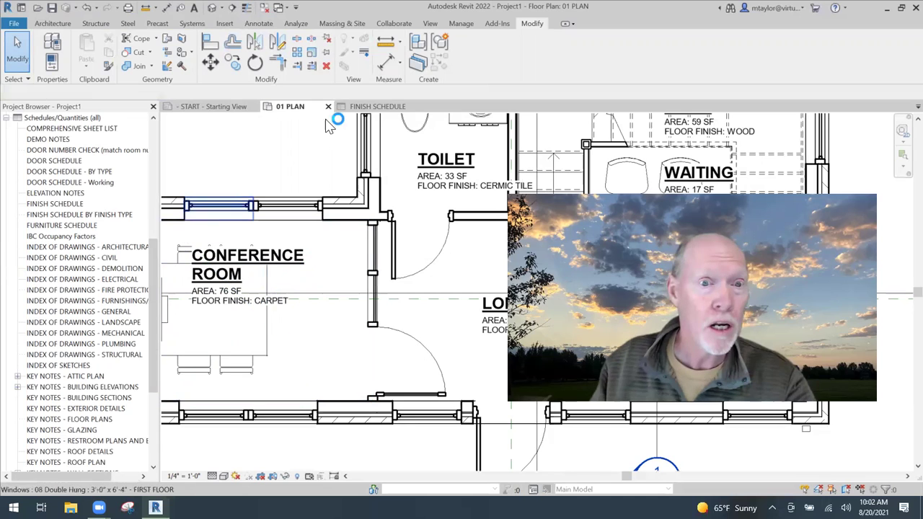
click(378, 107)
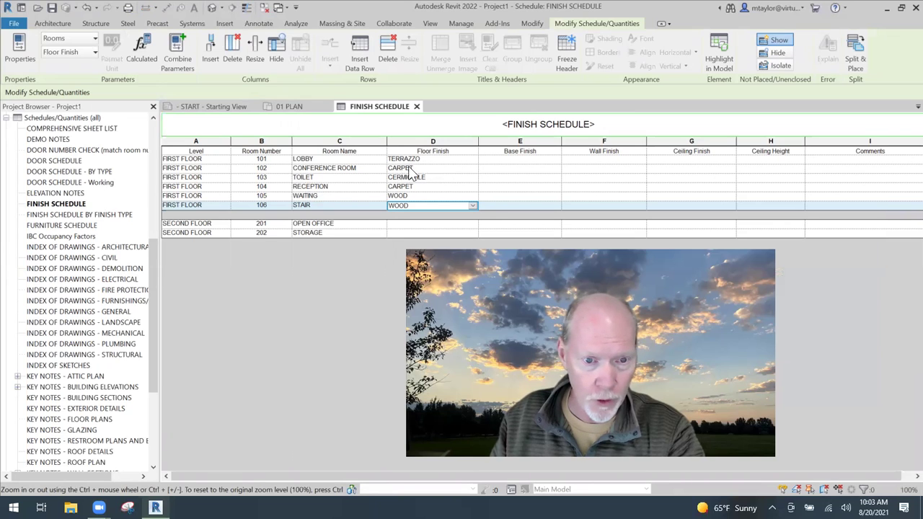
click(604, 168)
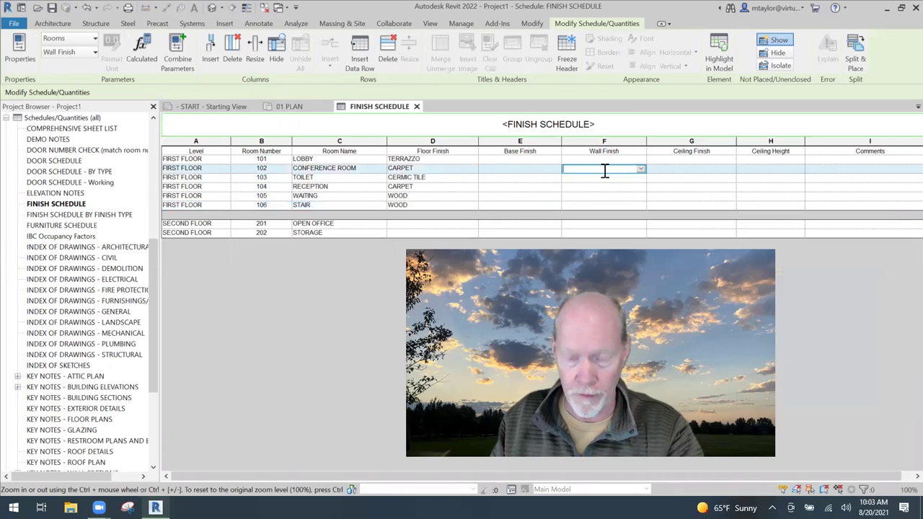
text(GYB BD - PAINTED)
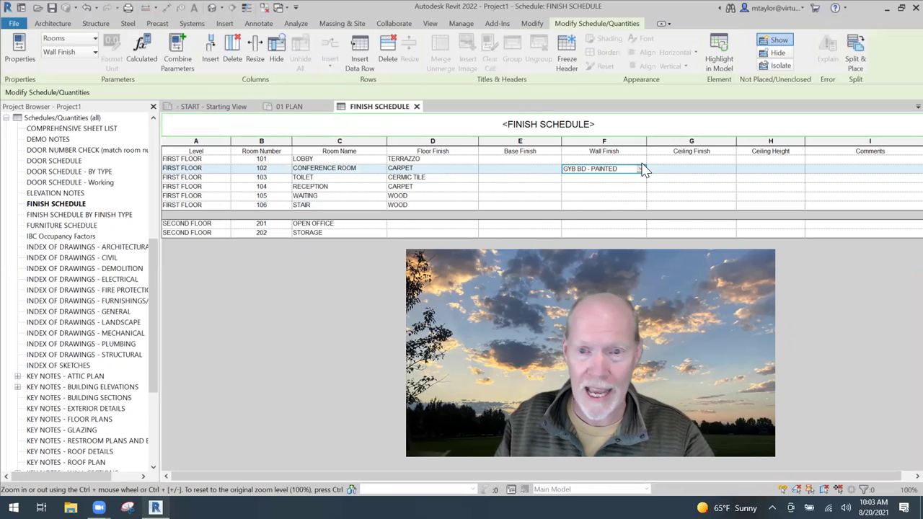
click(298, 106)
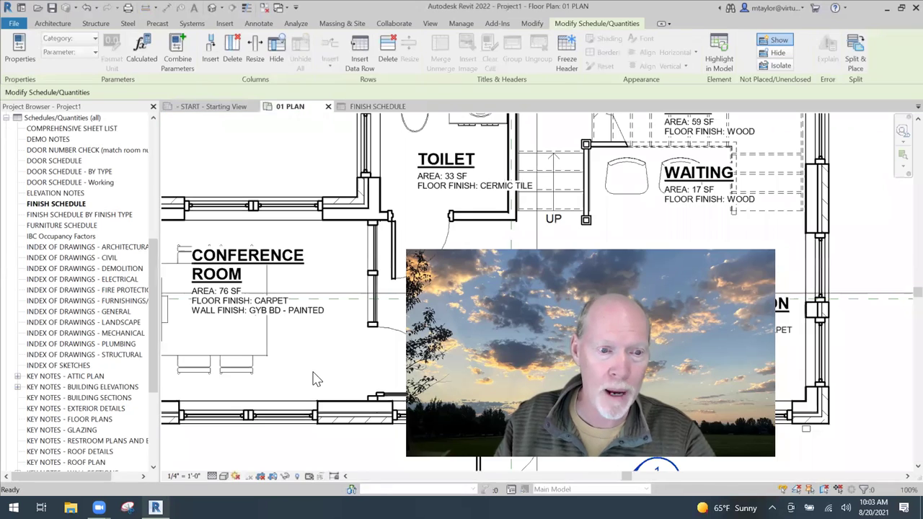
click(310, 368)
scroll(346, 354, down, 2)
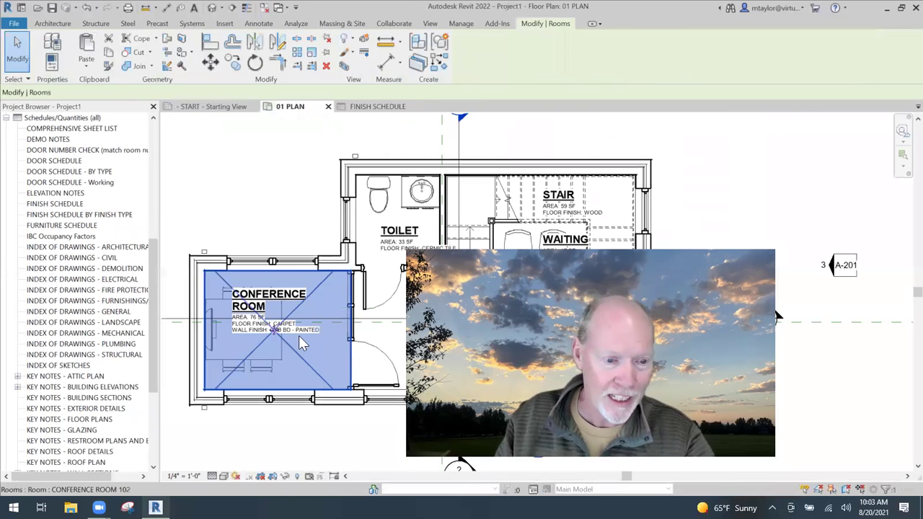
click(276, 429)
scroll(276, 429, up, 2)
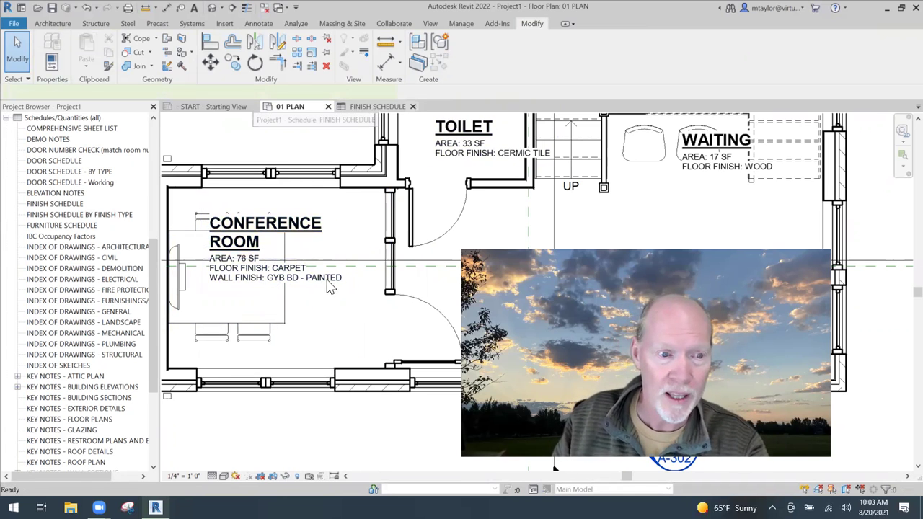
Clear the Conference Room's Floor Finish in the finish schedule and check its tag in the 01 PLAN view
click(378, 107)
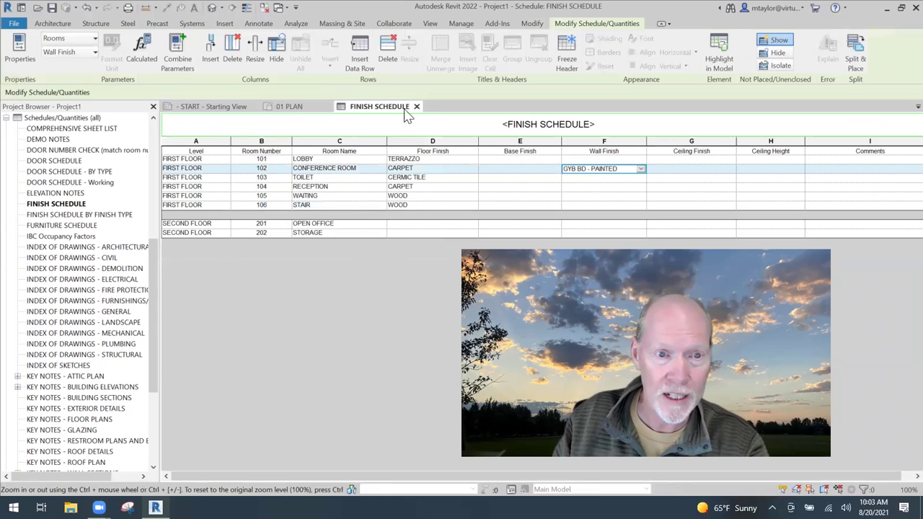
click(426, 169)
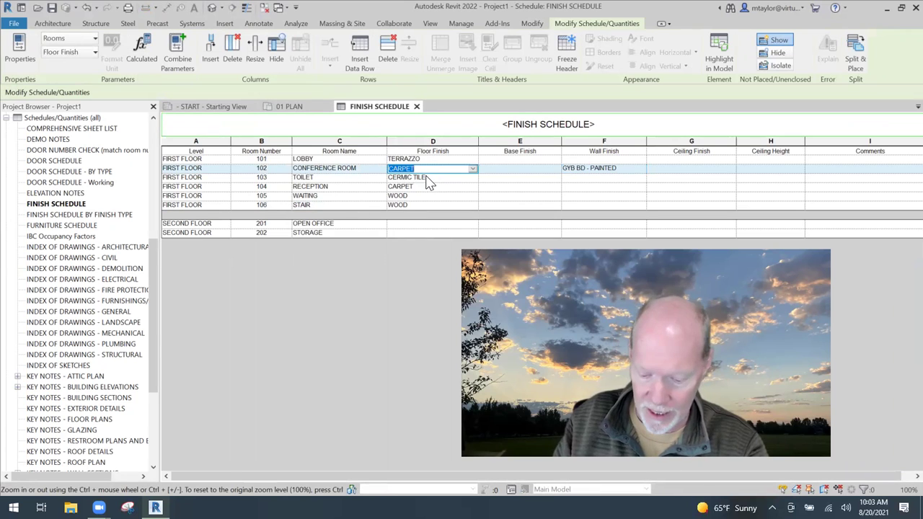
key(Delete)
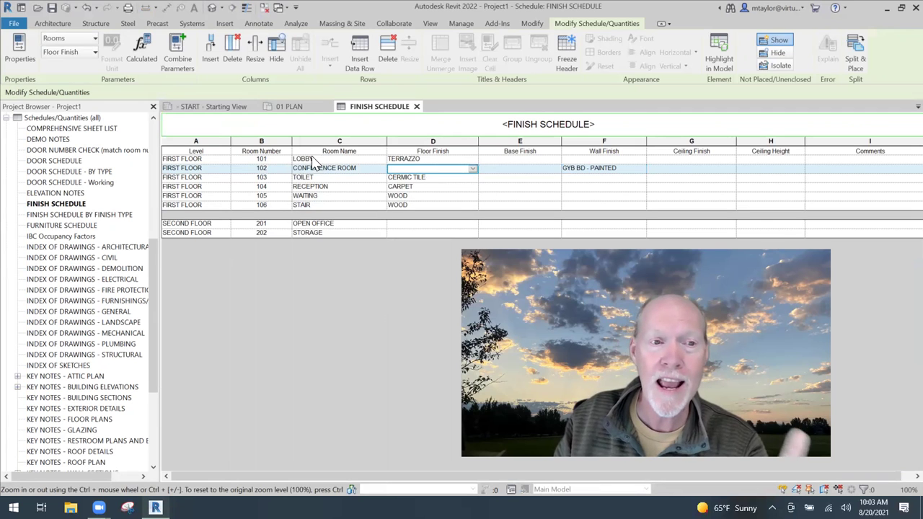
click(289, 106)
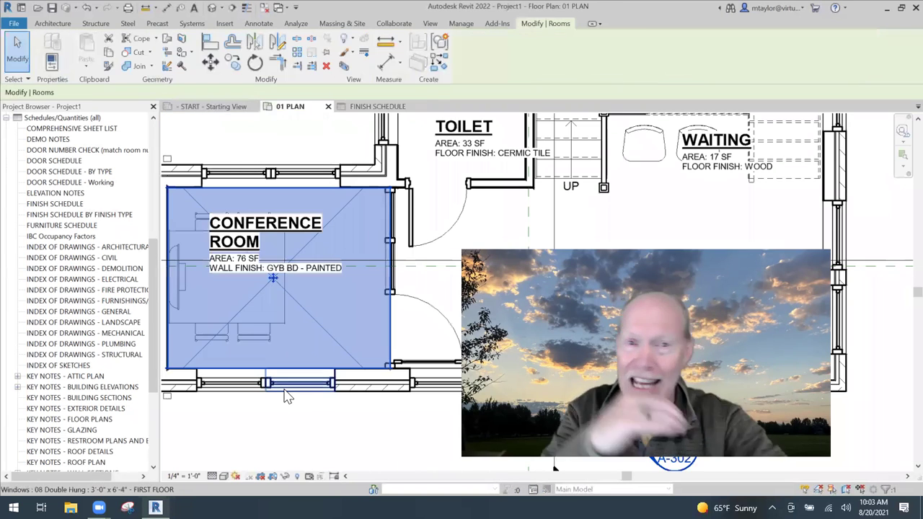
click(309, 436)
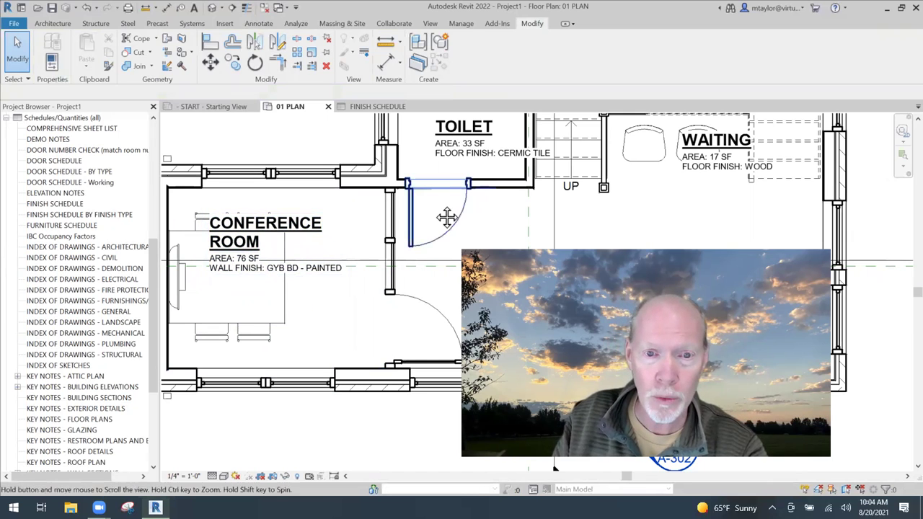
middle_drag(455, 191, 408, 240)
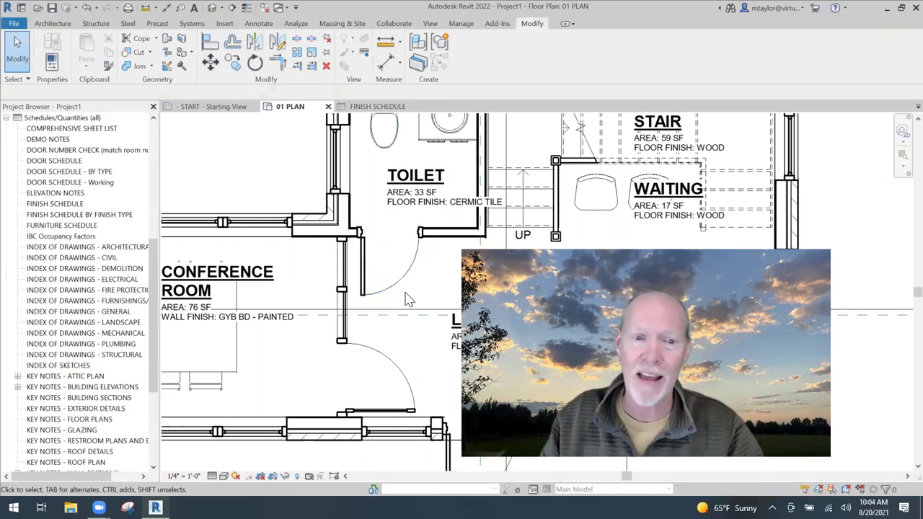
middle_drag(296, 358, 326, 352)
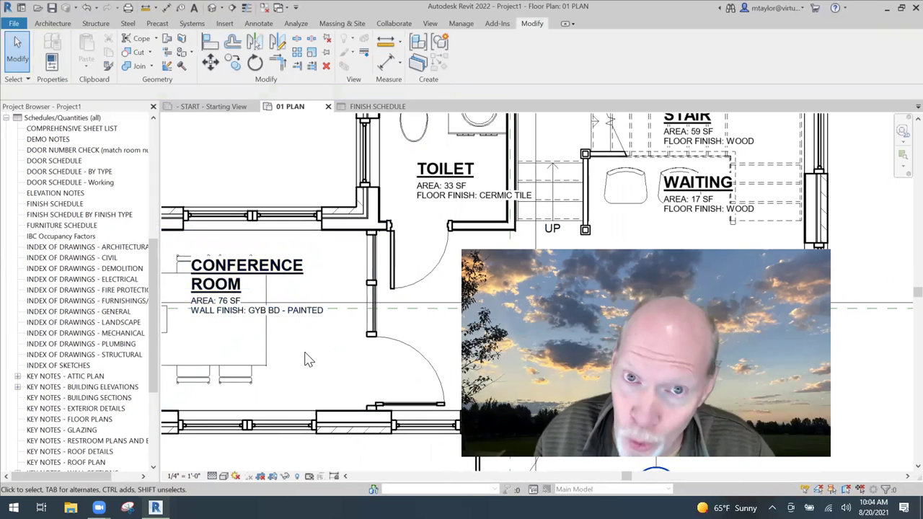
middle_drag(325, 354, 371, 304)
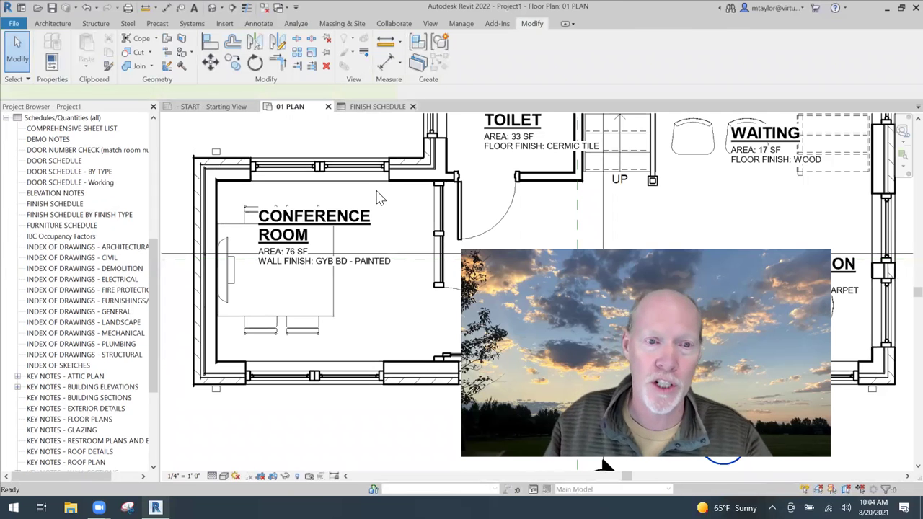
key(ctrl+Tab)
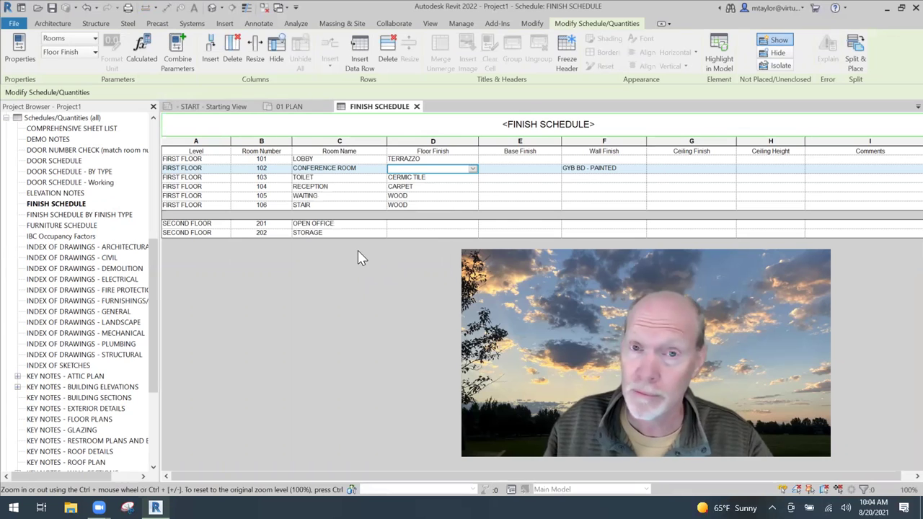
click(289, 106)
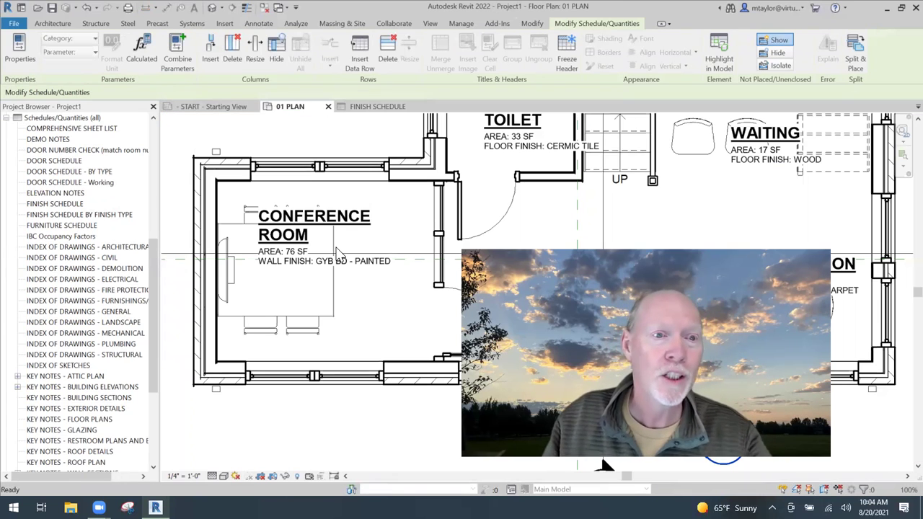
Set the Conference Room's Floor Finish to CARPET by editing the parameter values directly from its room tag in the plan
click(298, 264)
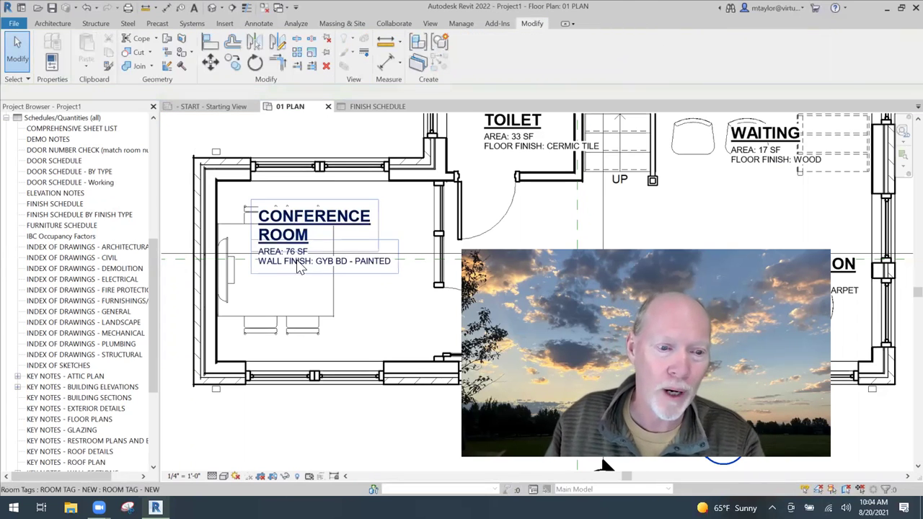
click(298, 264)
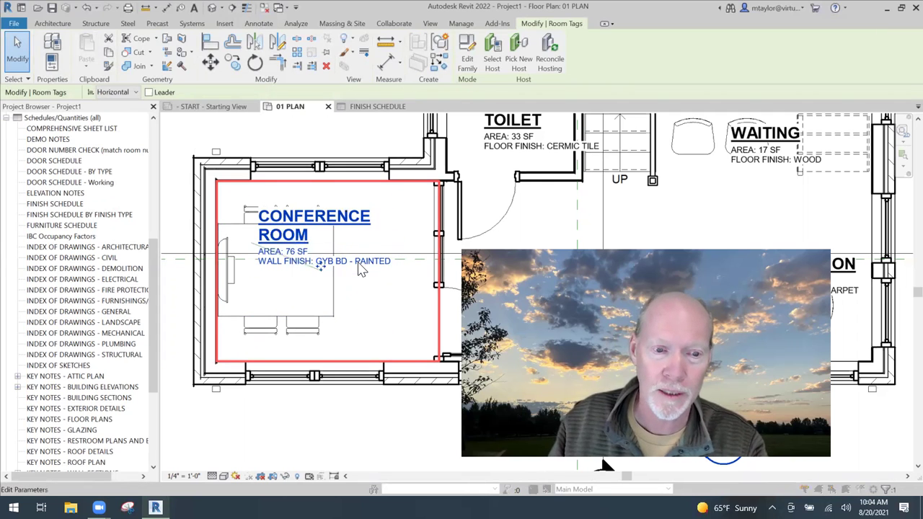
click(360, 268)
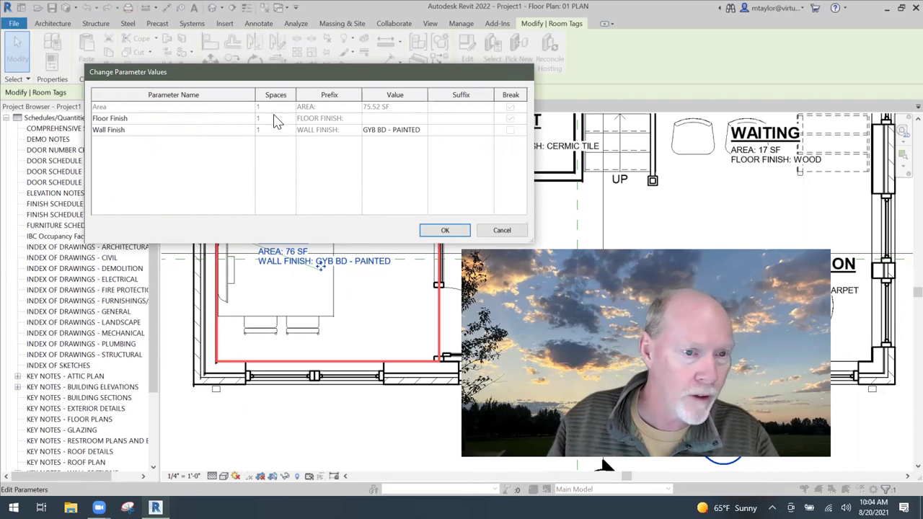
click(370, 118)
text(CARPE)
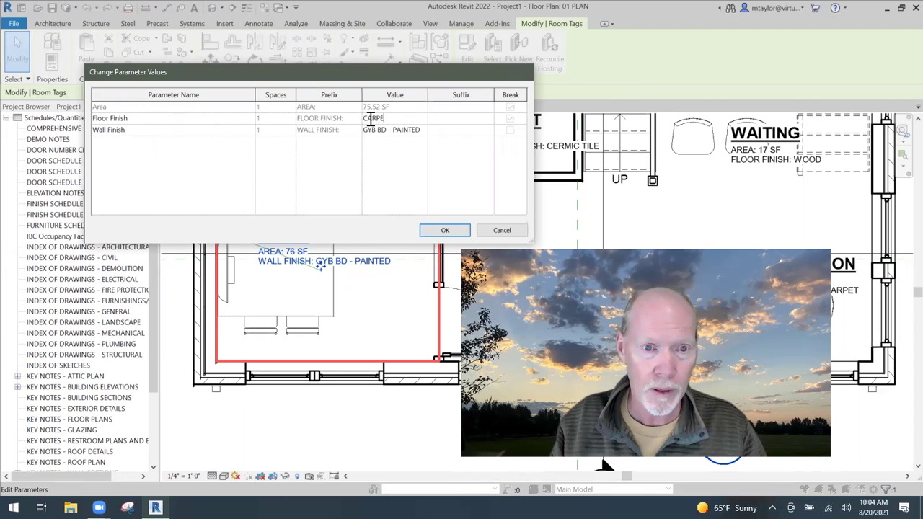
text(T)
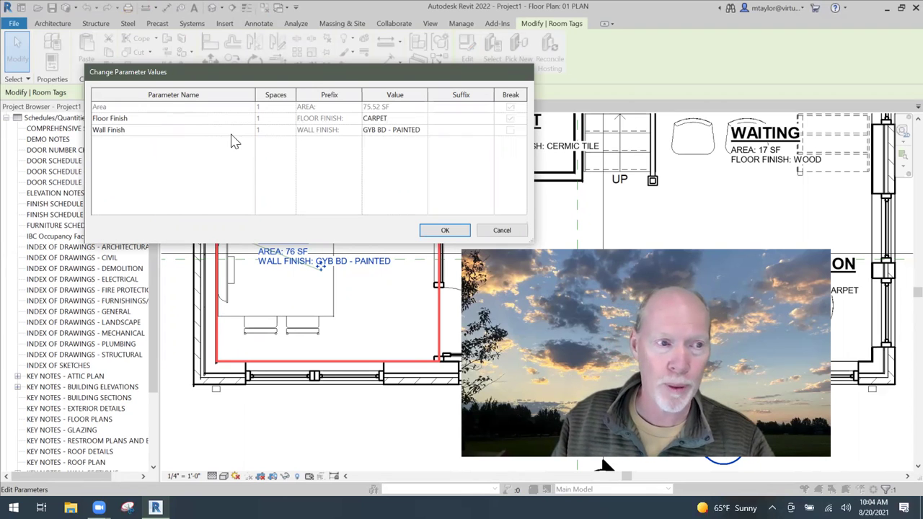
drag(443, 229, 375, 274)
key(Return)
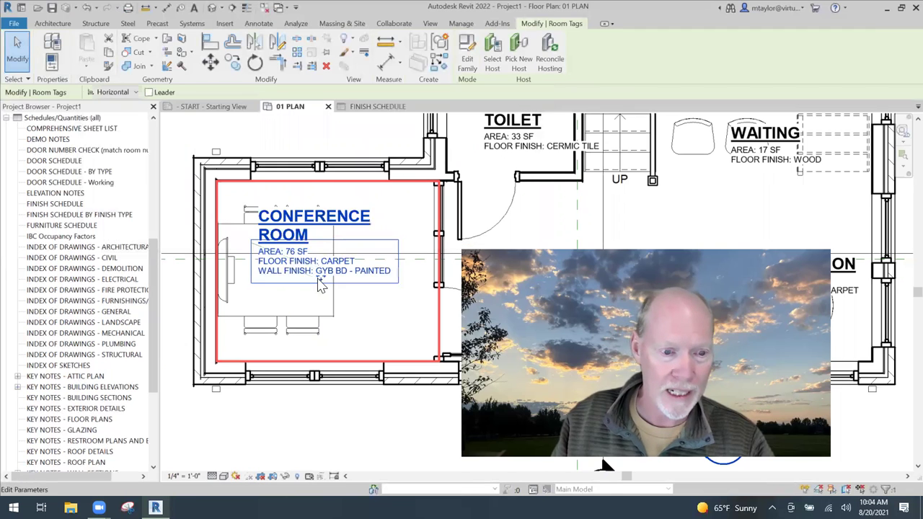
Set the Toilet's Wall Finish to GYP BD - PAINTED through its room tag in the plan, then deselect the tag
middle_drag(411, 256, 286, 313)
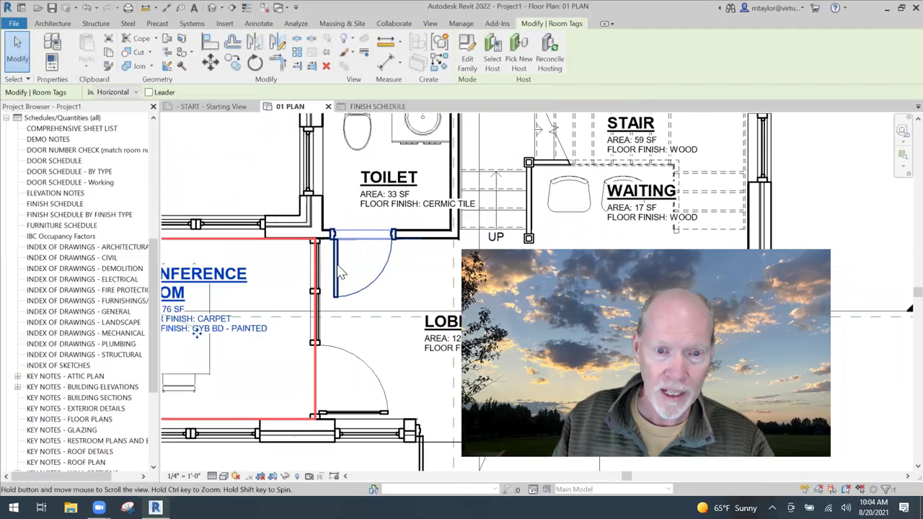
click(389, 206)
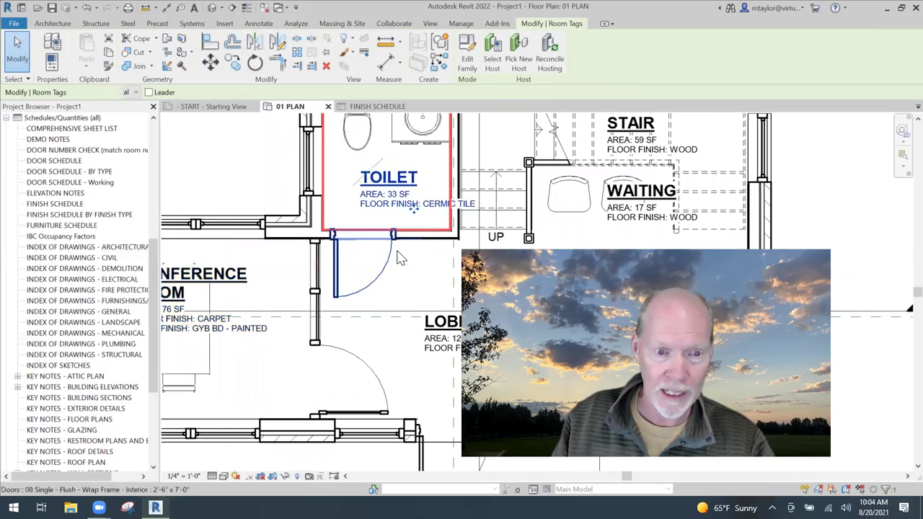
click(420, 209)
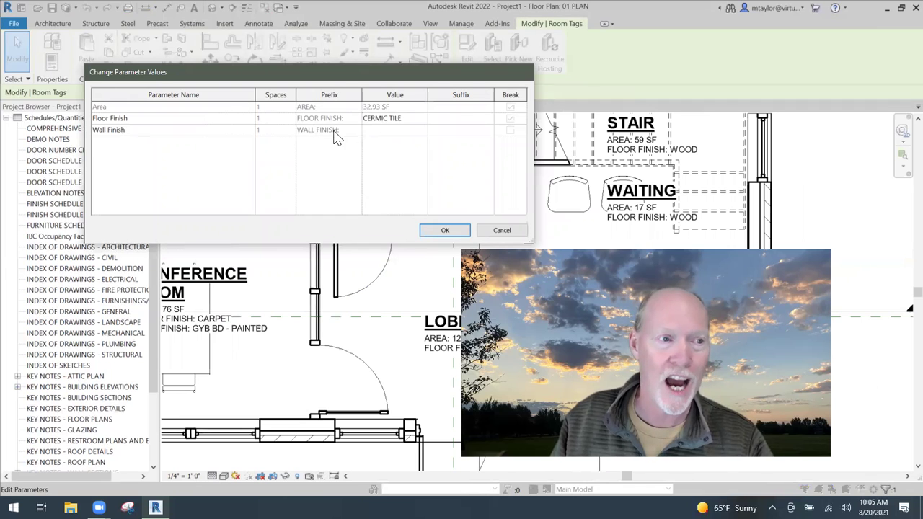
click(373, 132)
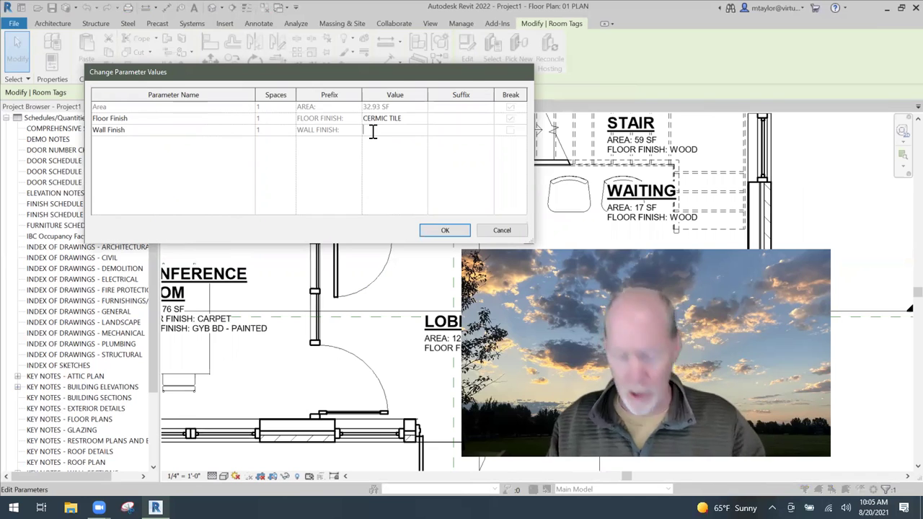
text(P)
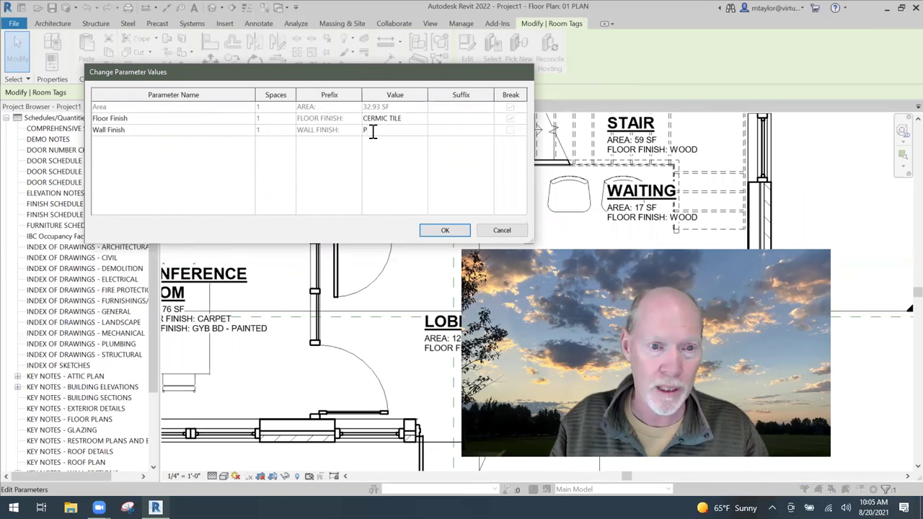
key(BackSpace)
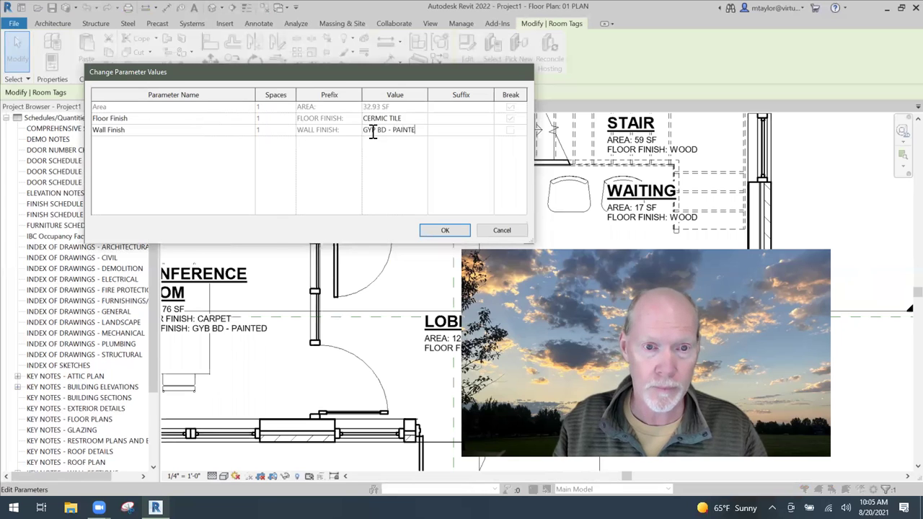
click(450, 231)
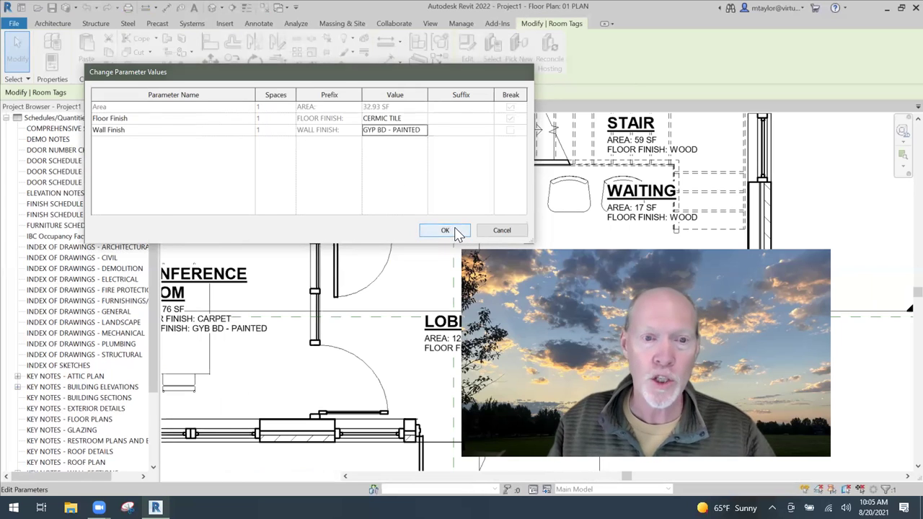
scroll(408, 284, down, 2)
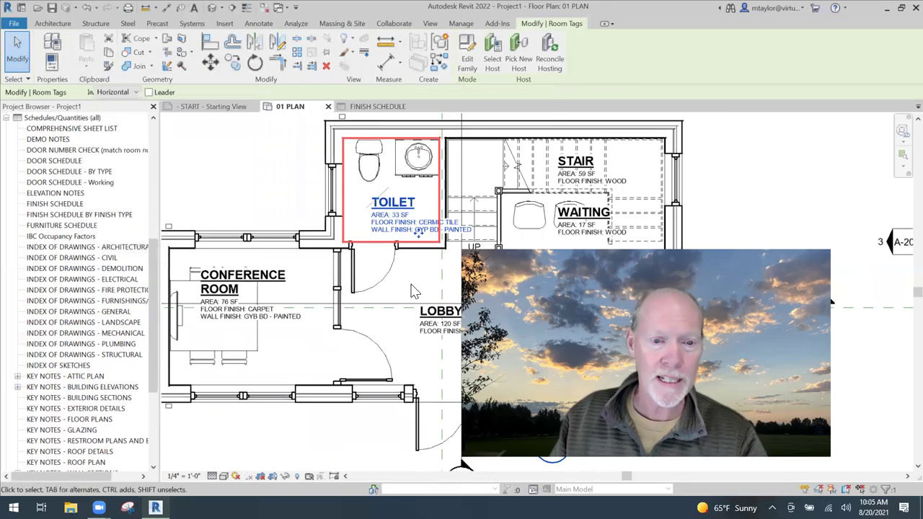
click(266, 199)
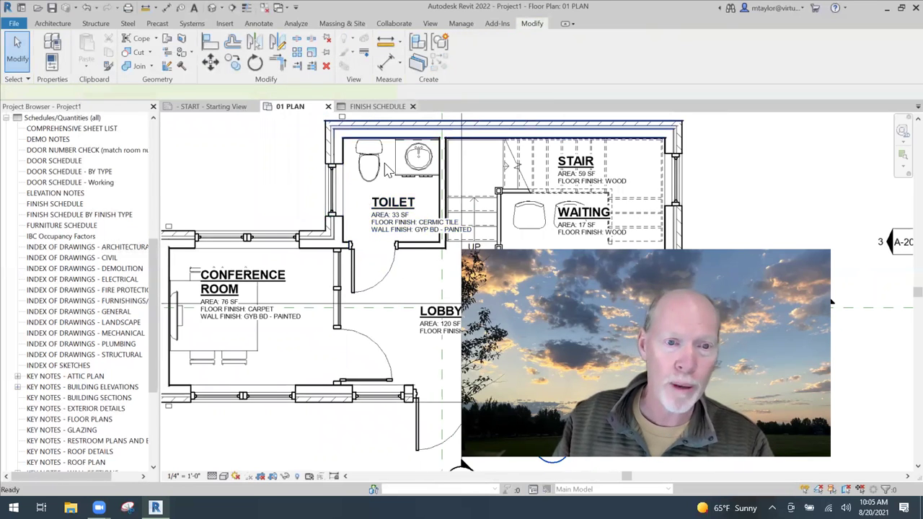
In the finish schedule, set the Wall Finish of the Lobby, Conference Room and Toilet to GYB BD - PAINTED
key(ctrl+Tab)
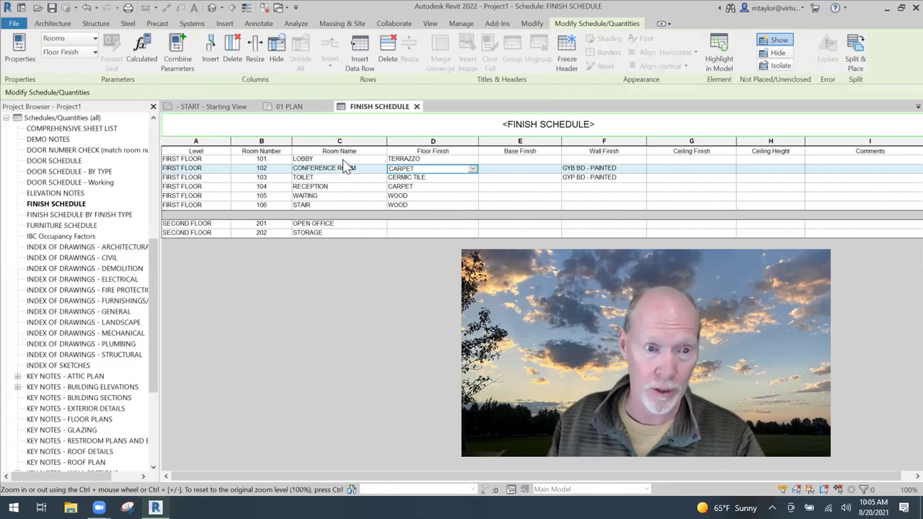
click(644, 160)
click(641, 160)
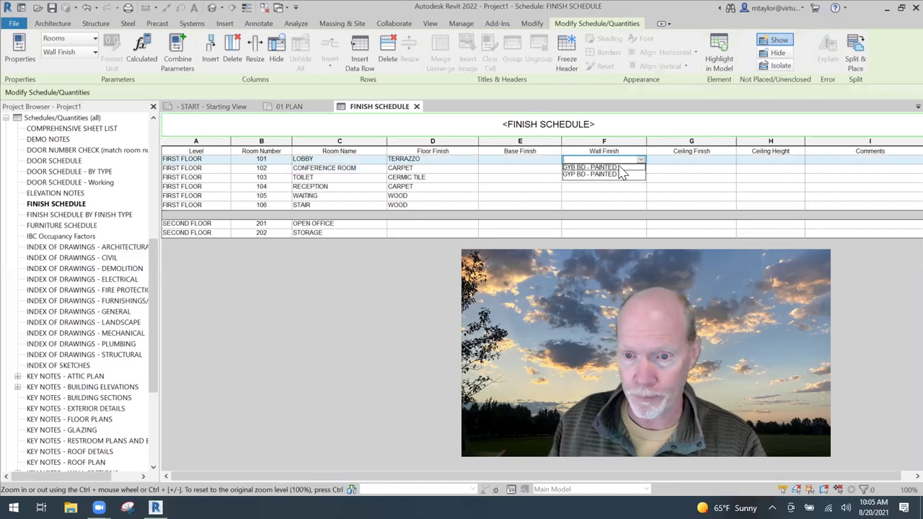
click(619, 167)
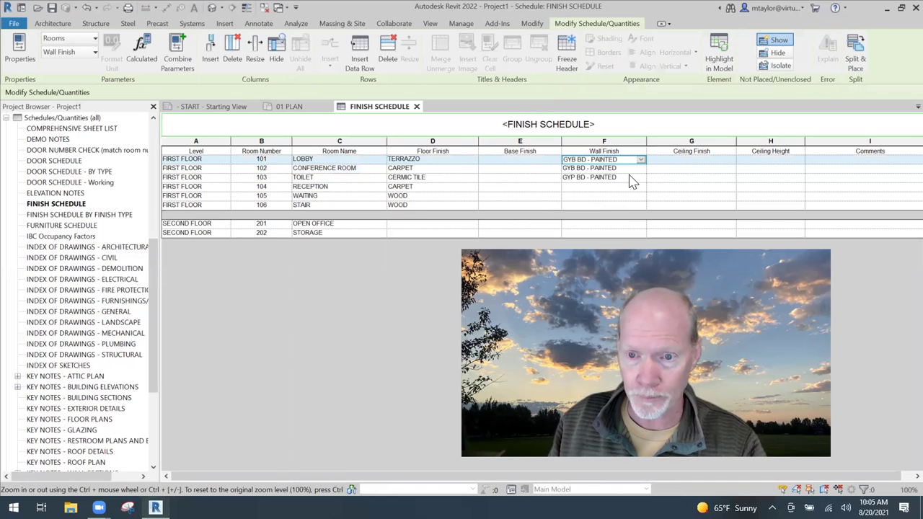
click(641, 168)
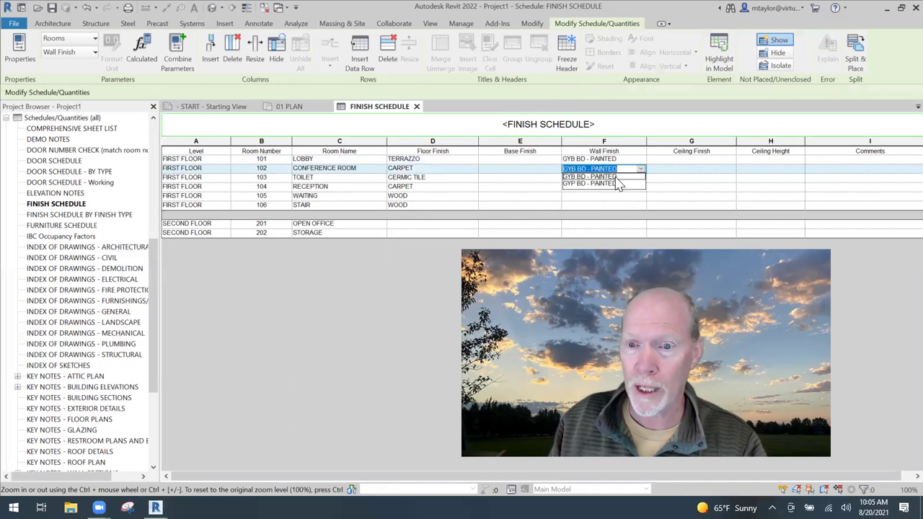
click(616, 177)
click(641, 178)
click(617, 186)
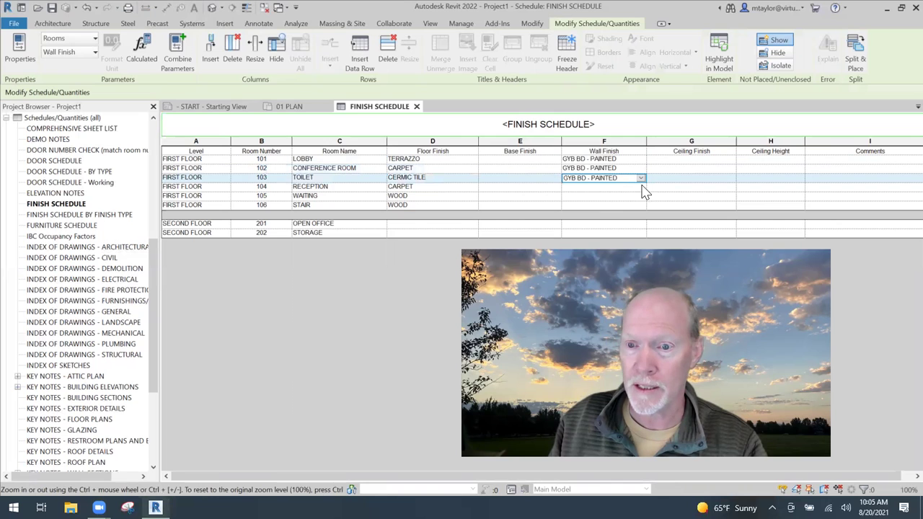
Set the Wall Finish of Reception, Waiting and Stair to GYB BD - PAINTED in the schedule, and check the tags in the 01 PLAN view
click(618, 186)
click(641, 187)
click(630, 195)
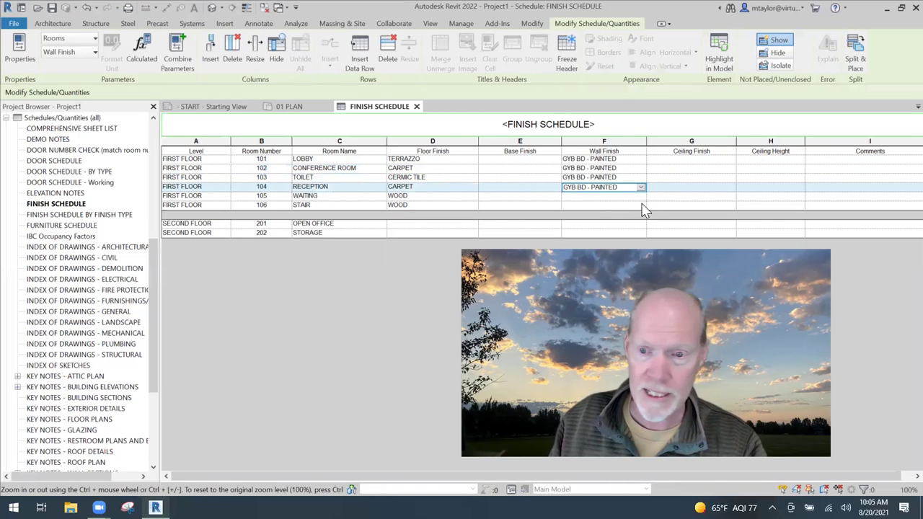
click(616, 197)
click(641, 196)
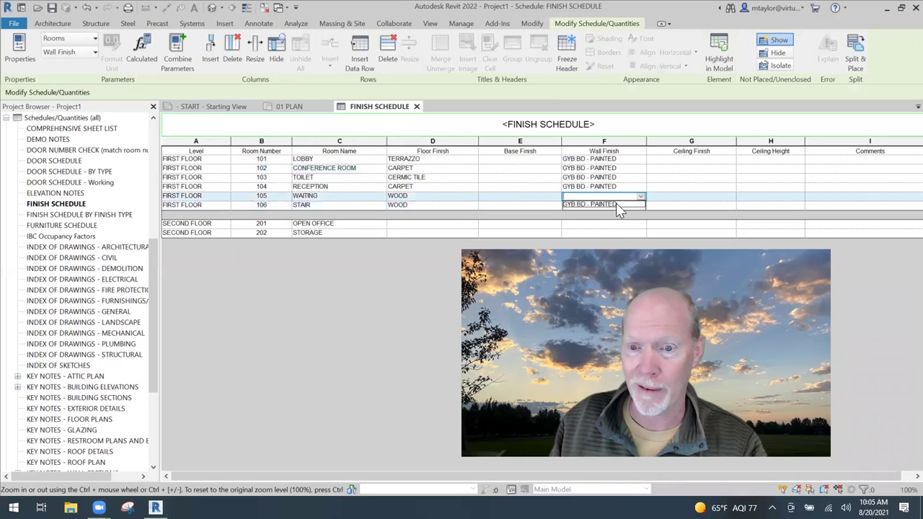
click(579, 204)
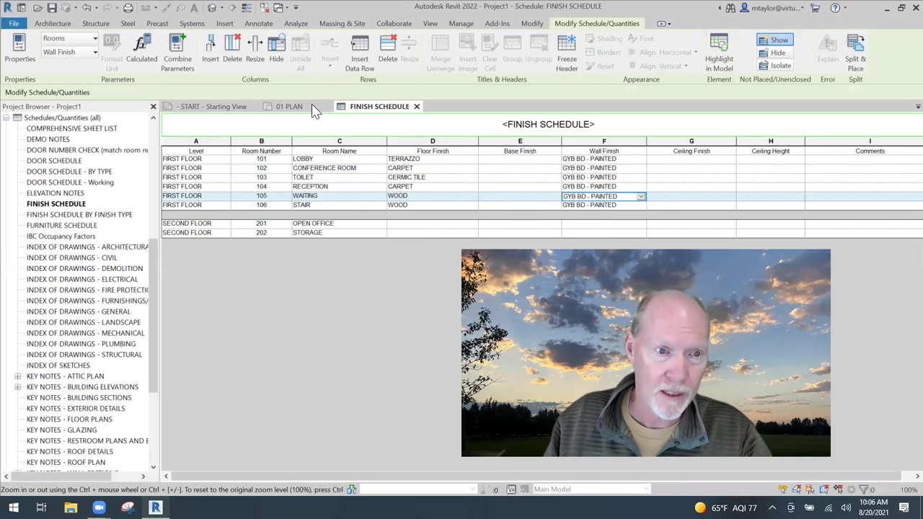
click(289, 106)
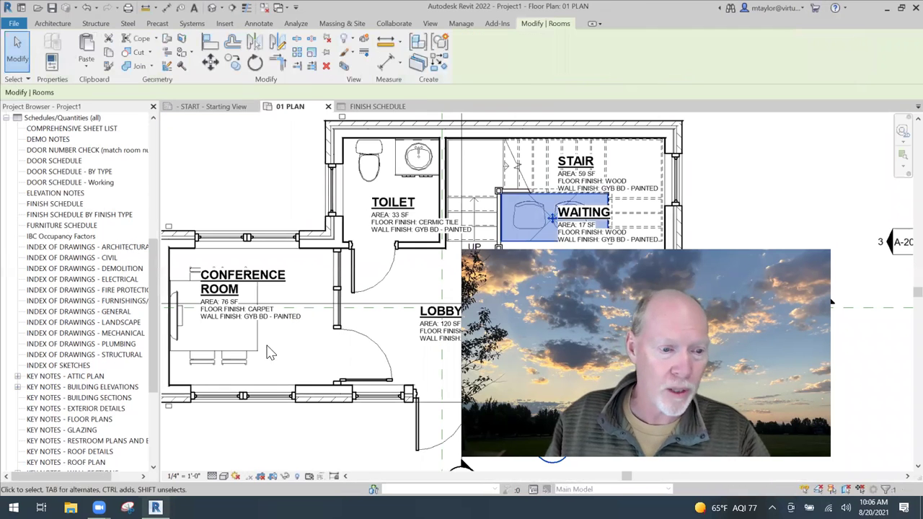
scroll(302, 343, up, 4)
scroll(328, 320, down, 3)
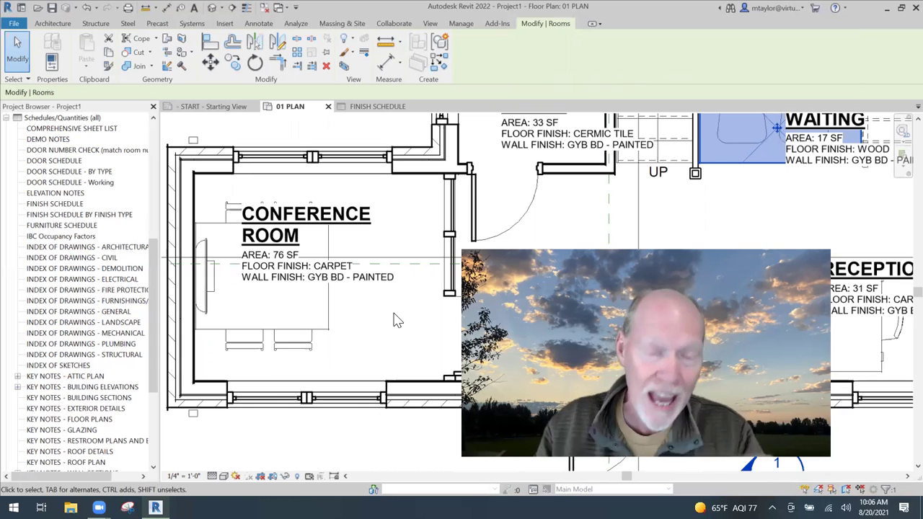
Open the Conference Room tag's family for editing and bring up the parameter list of its area and finishes label
click(371, 289)
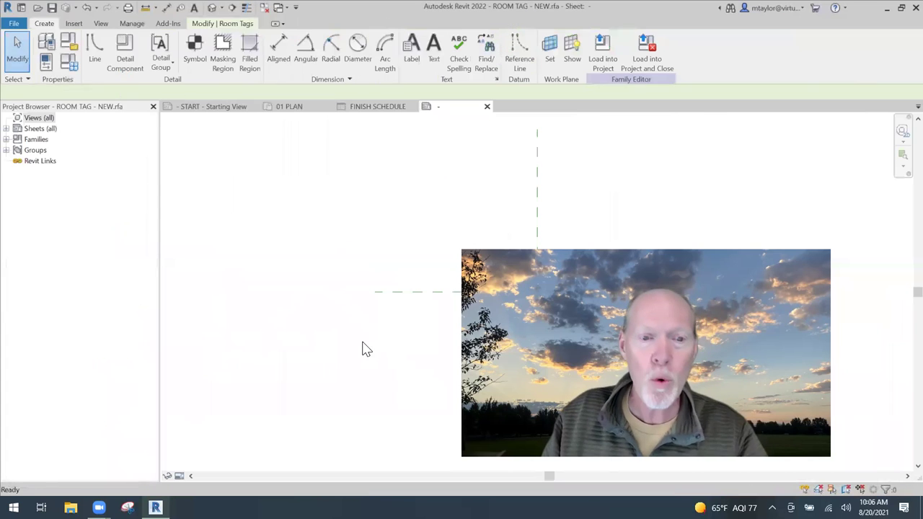
middle_drag(441, 371, 322, 313)
scroll(447, 231, up, 3)
scroll(322, 312, up, 2)
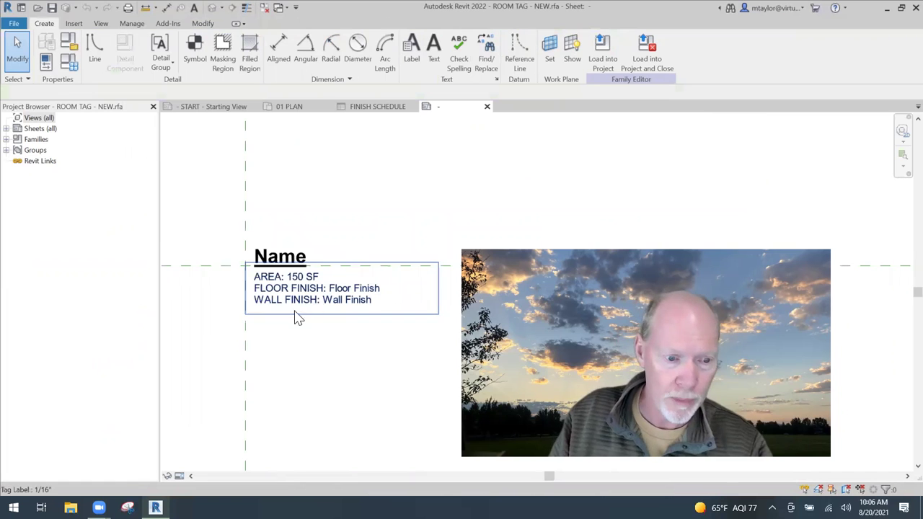
click(302, 297)
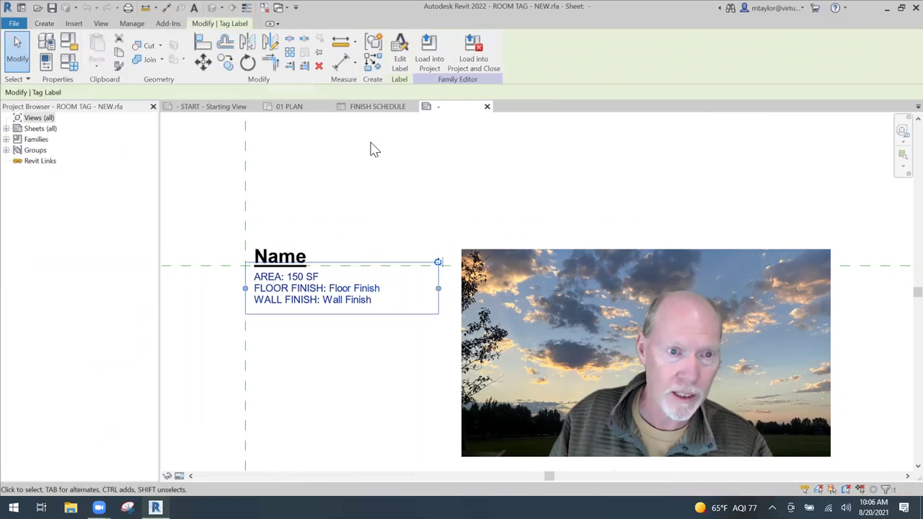
click(400, 52)
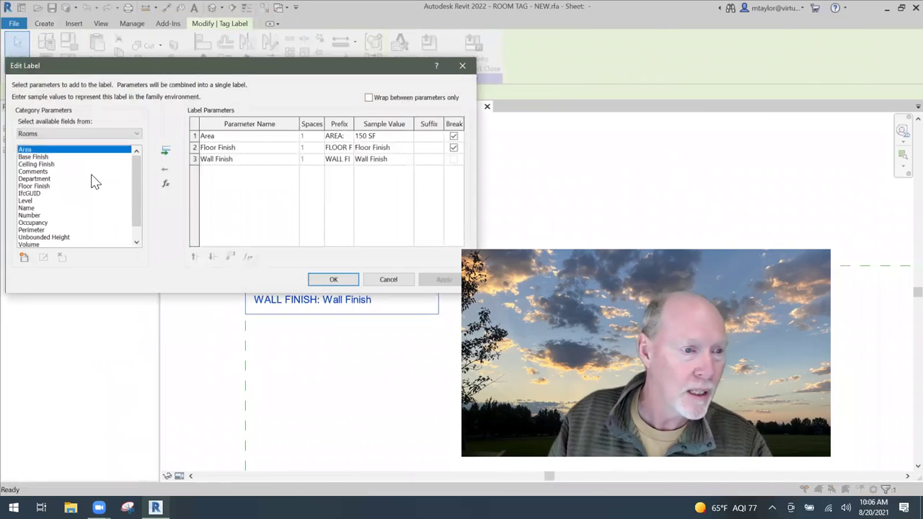
drag(137, 197, 139, 169)
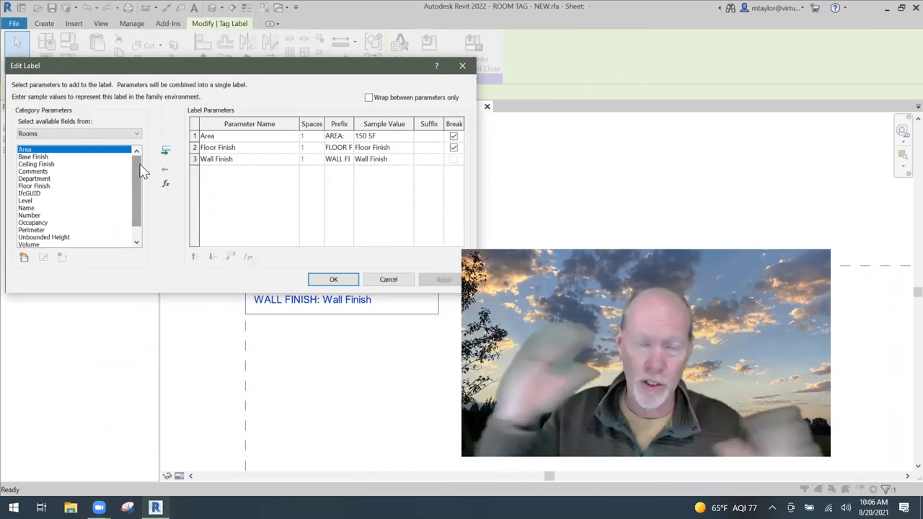
mouse_move(142, 179)
mouse_down()
mouse_move(140, 217)
mouse_move(139, 181)
mouse_up()
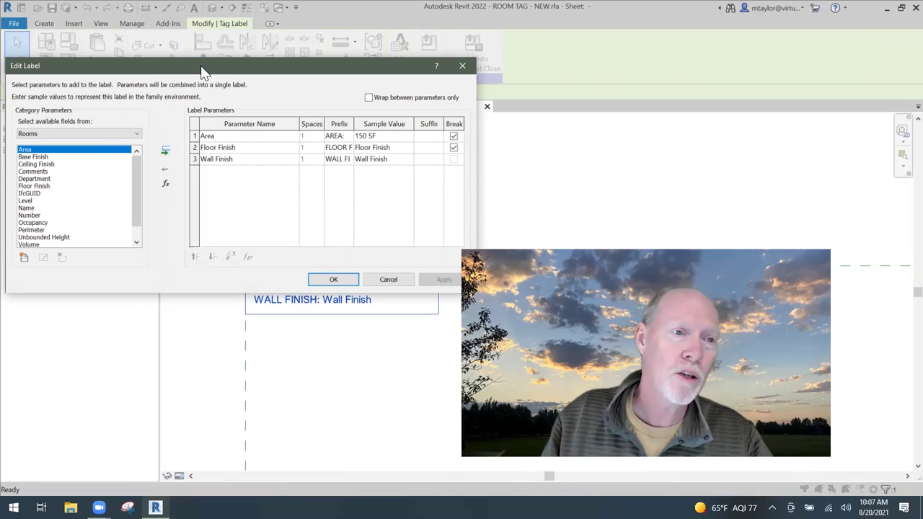
drag(202, 72, 314, 36)
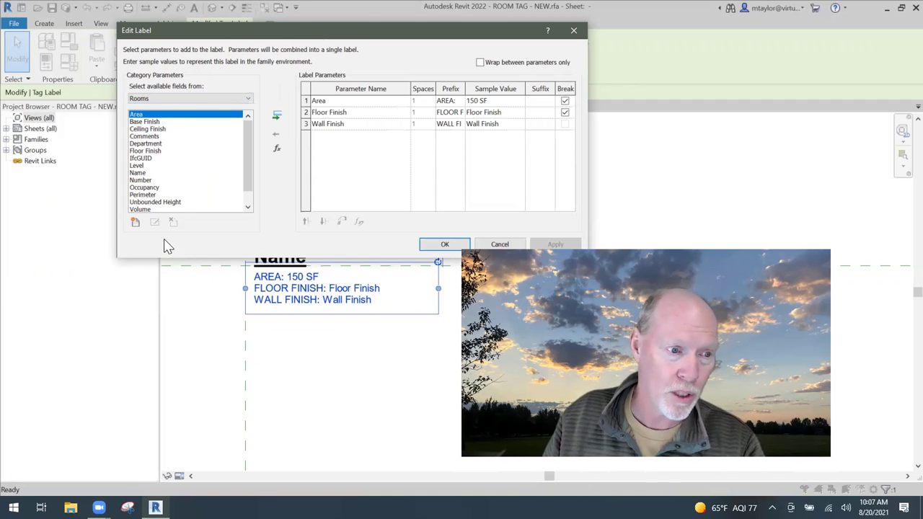
Start adding a new label parameter and look through the available shared parameters in the AREAS and ROOM PARAMETERS groups
click(135, 223)
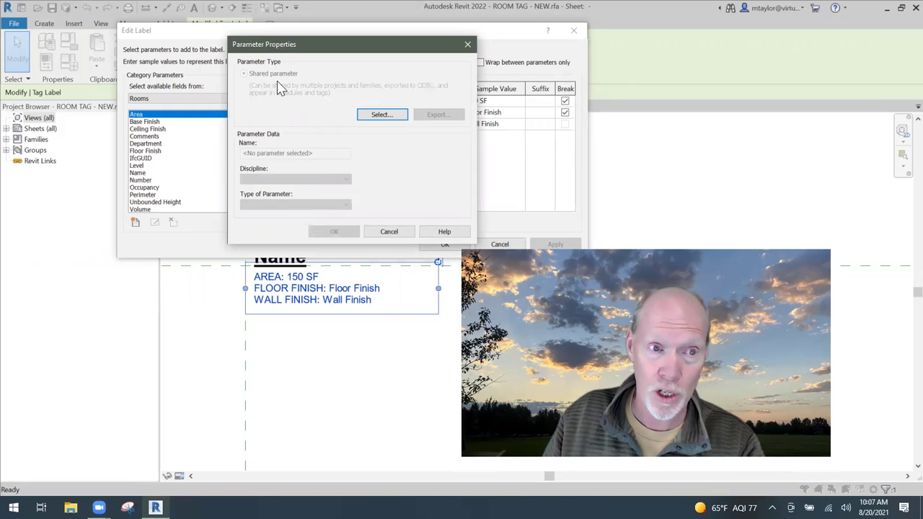
click(382, 115)
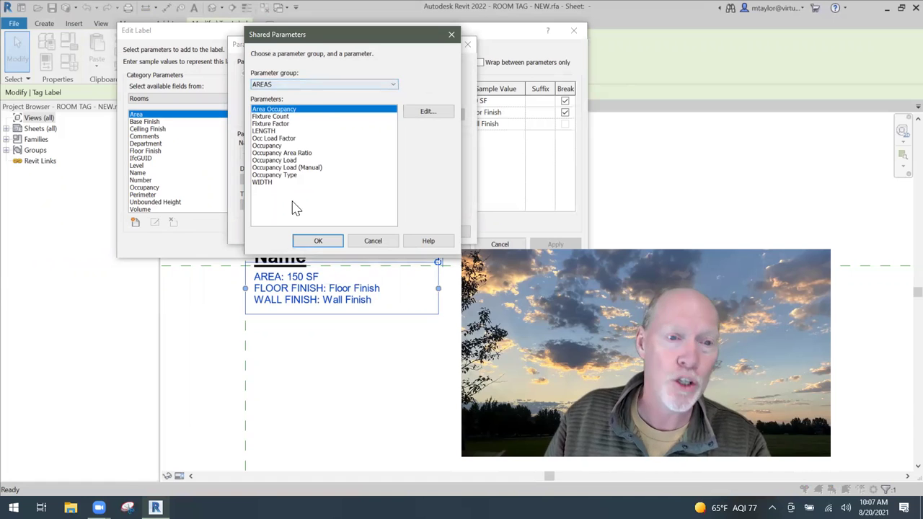
click(310, 85)
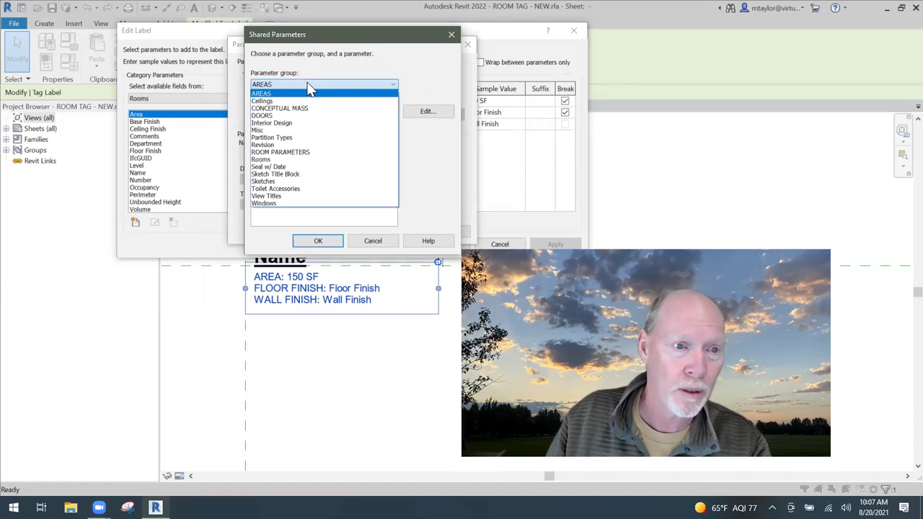
click(377, 78)
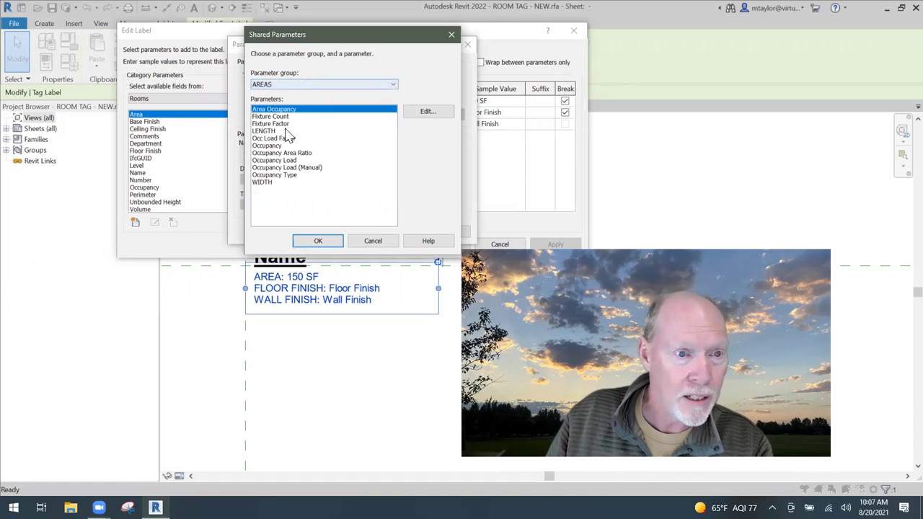
click(316, 86)
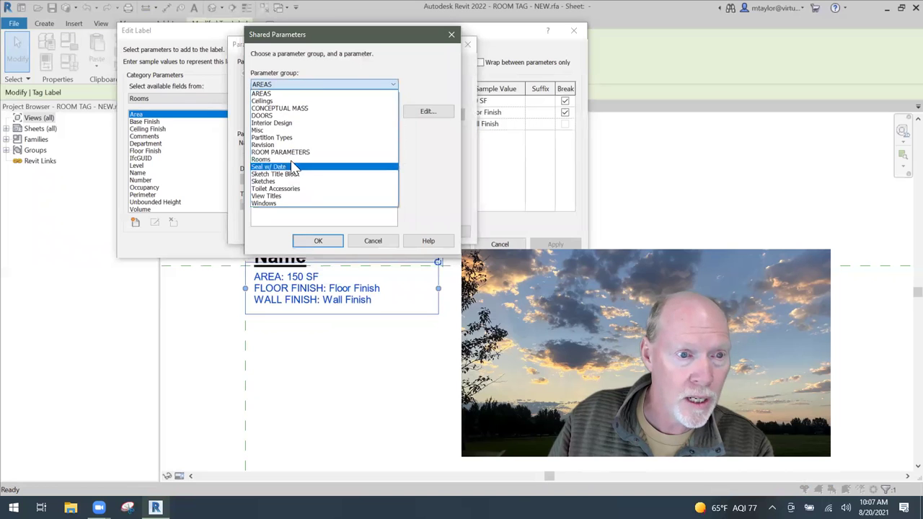
click(298, 153)
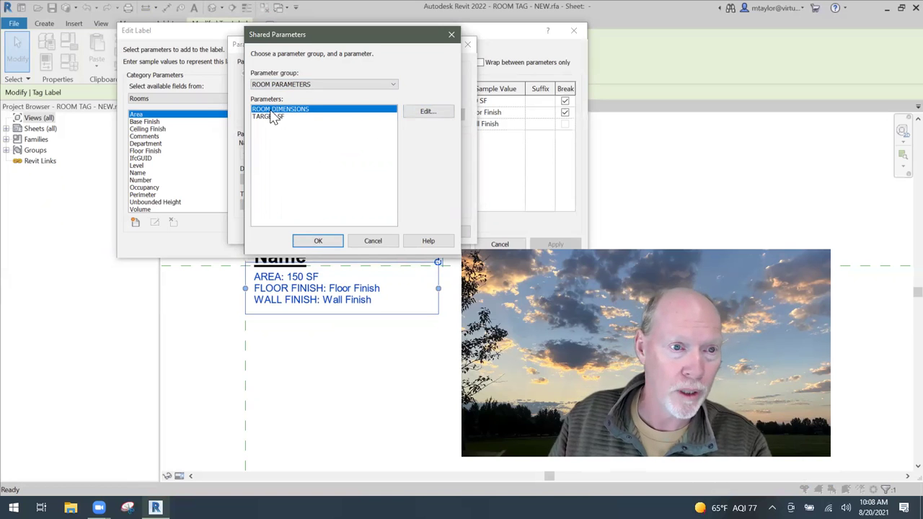
click(373, 240)
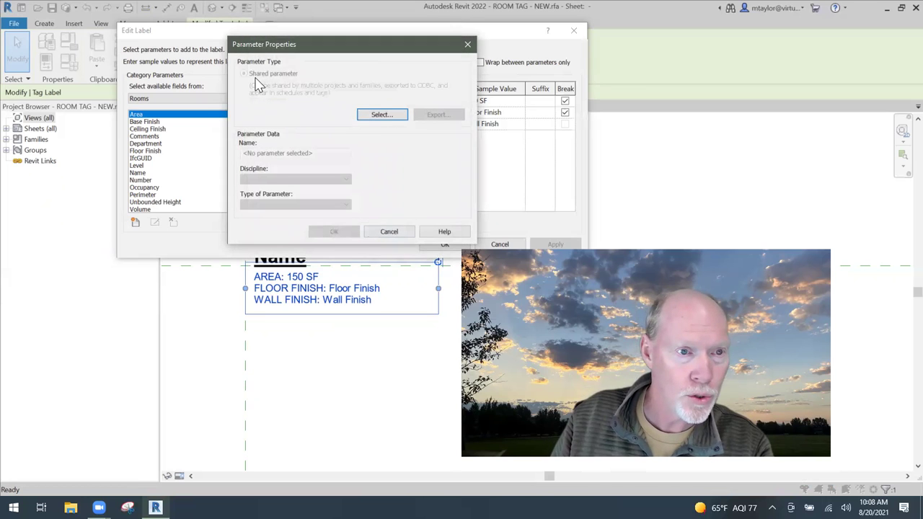
Open the shared parameter file for editing and switch it to the ROOM PARAMETERS group
click(382, 119)
click(300, 85)
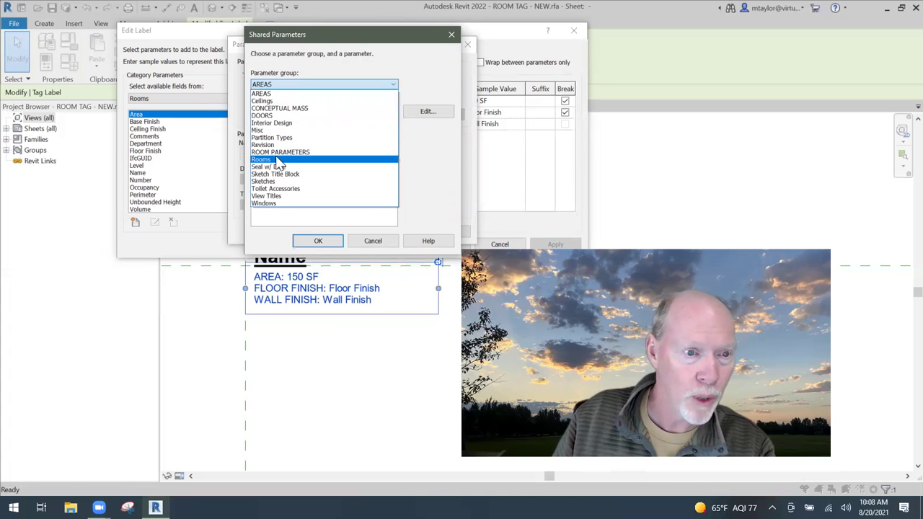
click(278, 152)
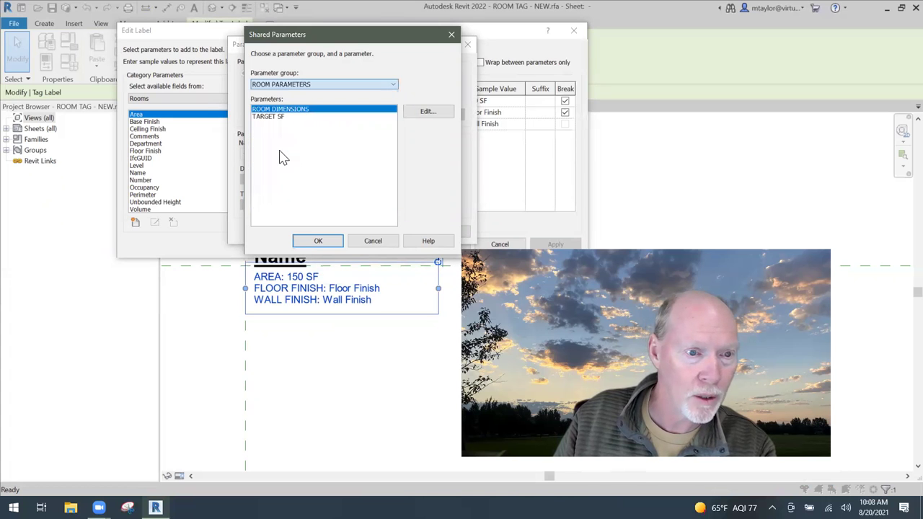
click(428, 112)
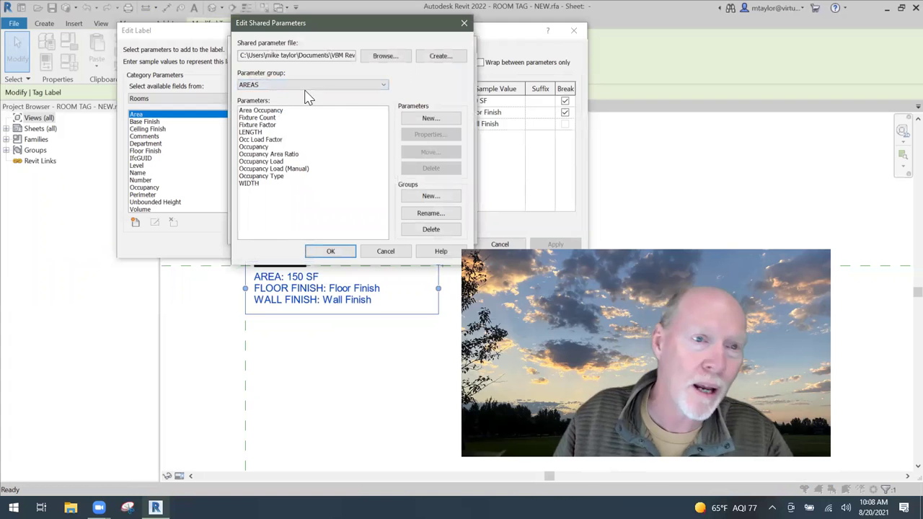
click(386, 252)
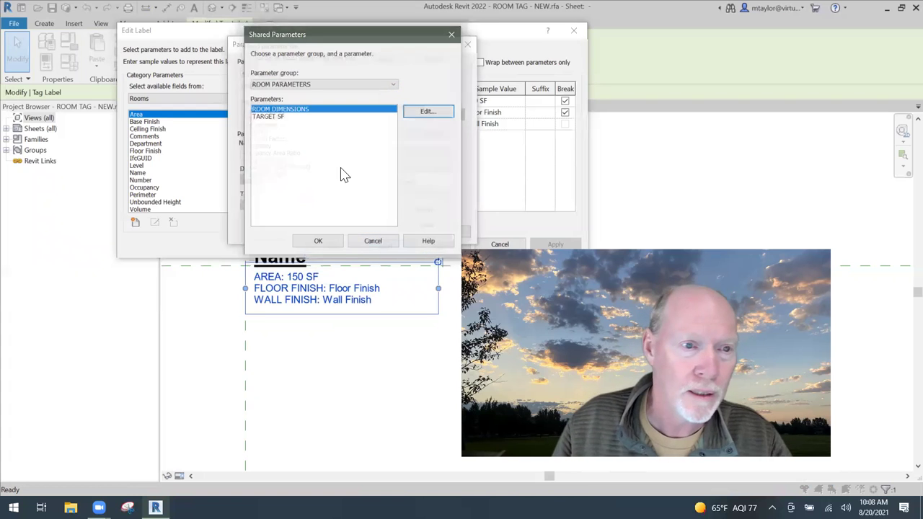
click(428, 113)
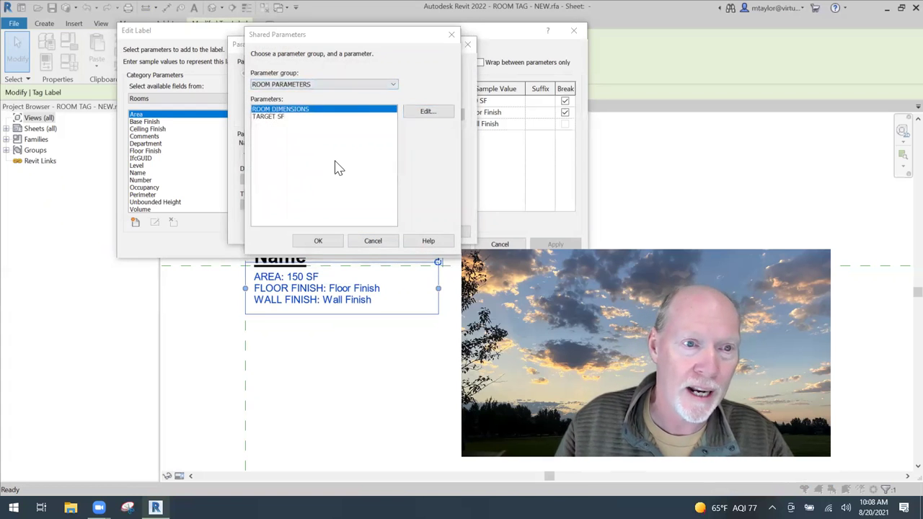
click(268, 87)
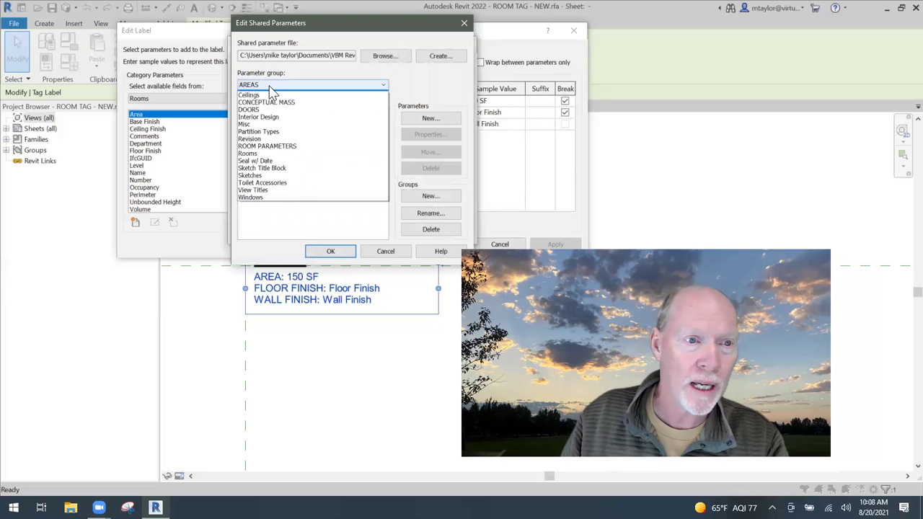
click(279, 153)
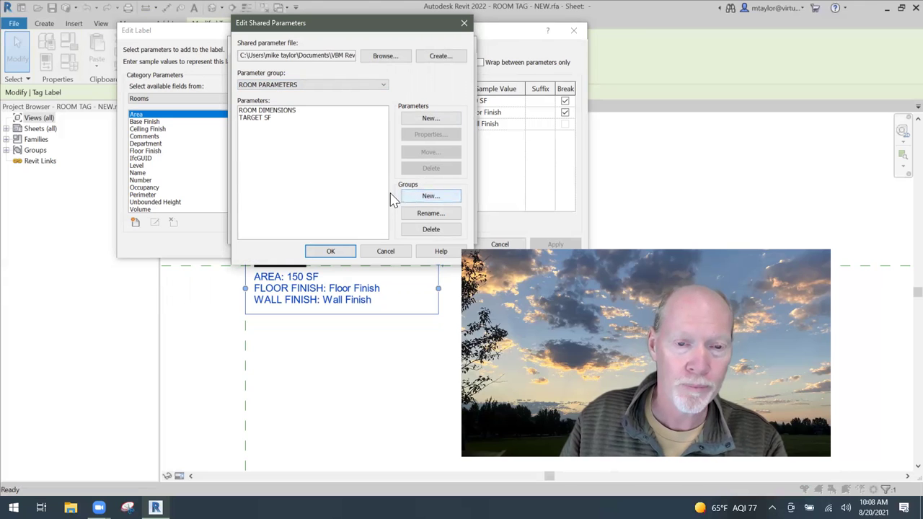
Create a text-type shared parameter named BASIC DIMENSIONS OF THE ROOM in the ROOM PARAMETERS group and accept the shared parameter file edits
click(430, 119)
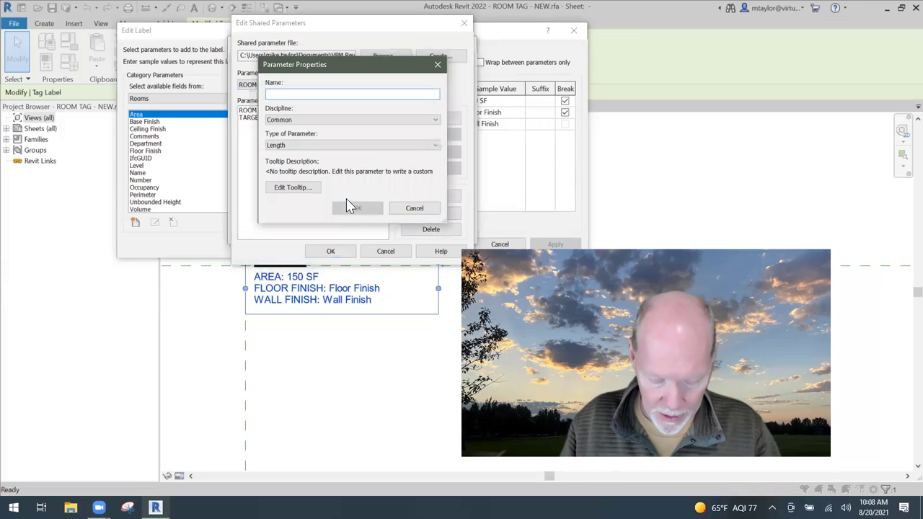
text(DIMENSIONS OF THE ROOM)
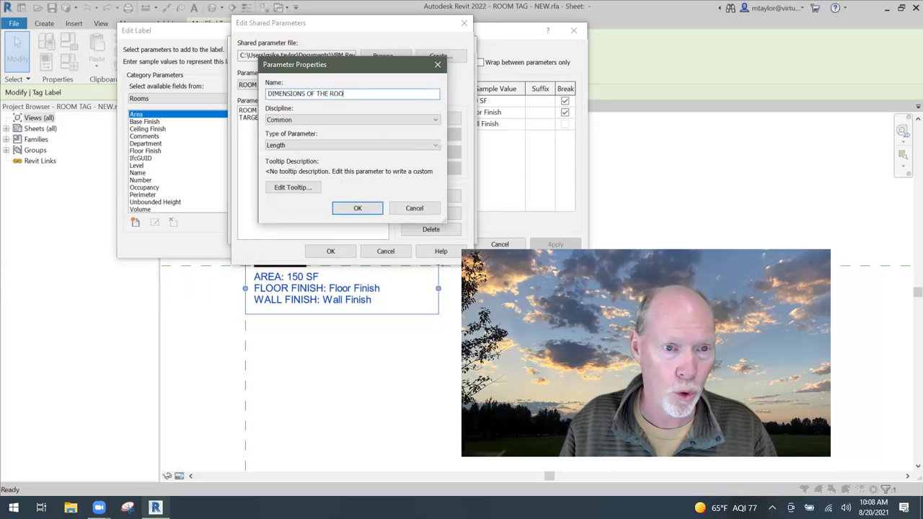
click(269, 93)
text(BASIC)
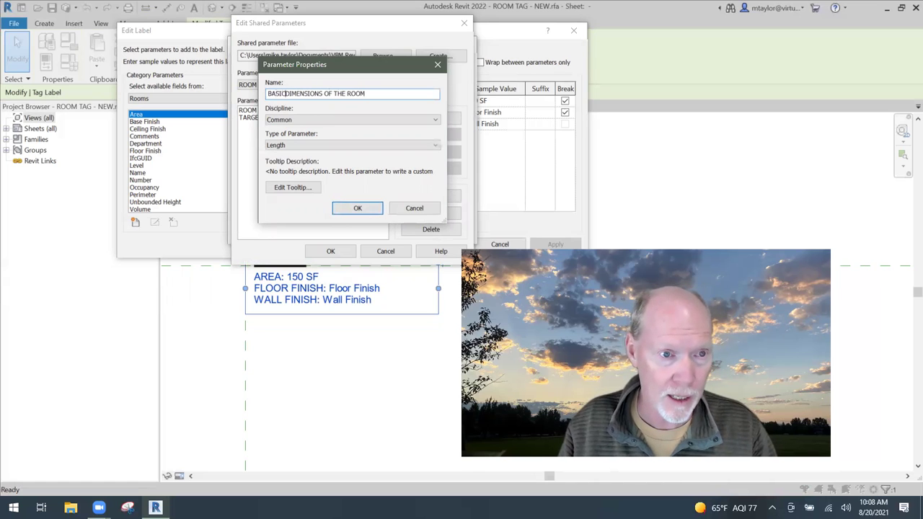
click(353, 145)
click(284, 156)
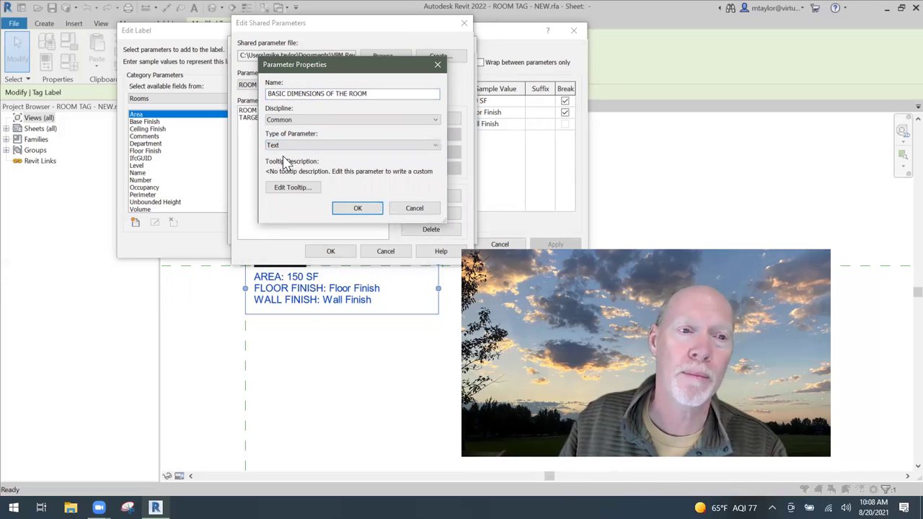
drag(344, 66, 309, 179)
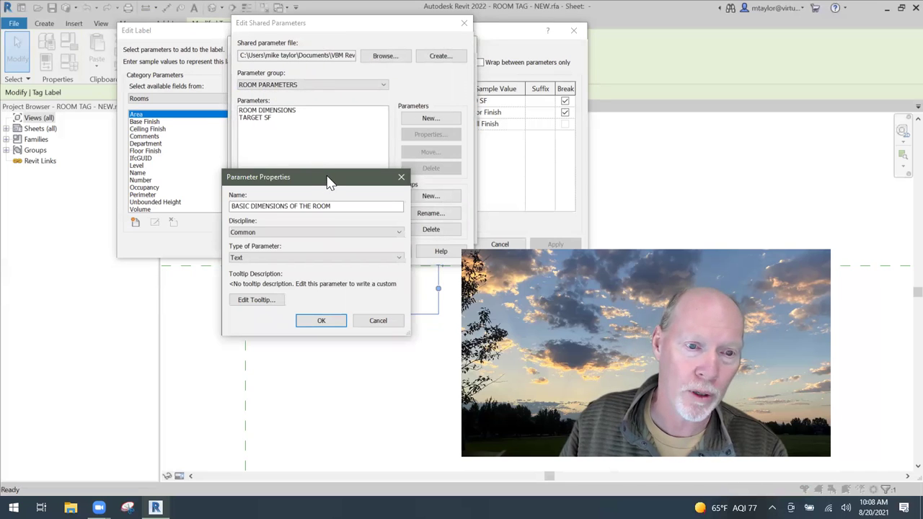
drag(328, 182, 419, 75)
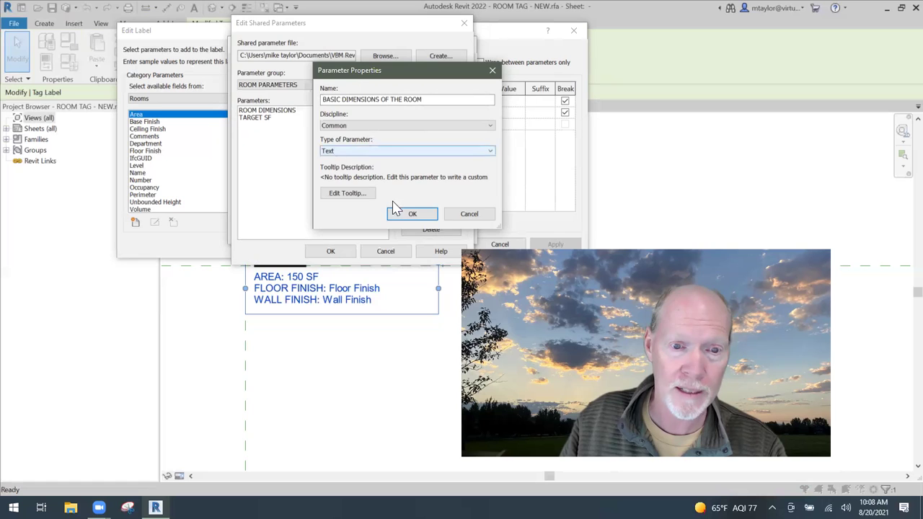
click(412, 213)
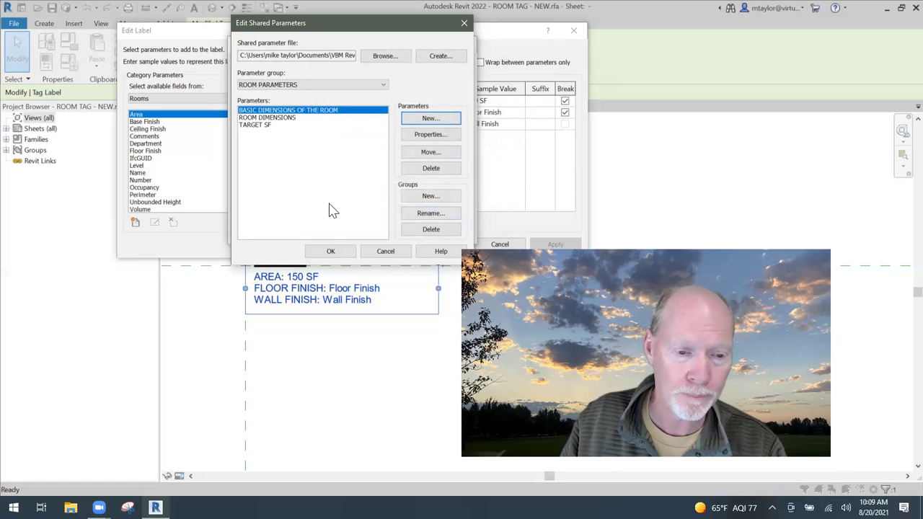
click(330, 251)
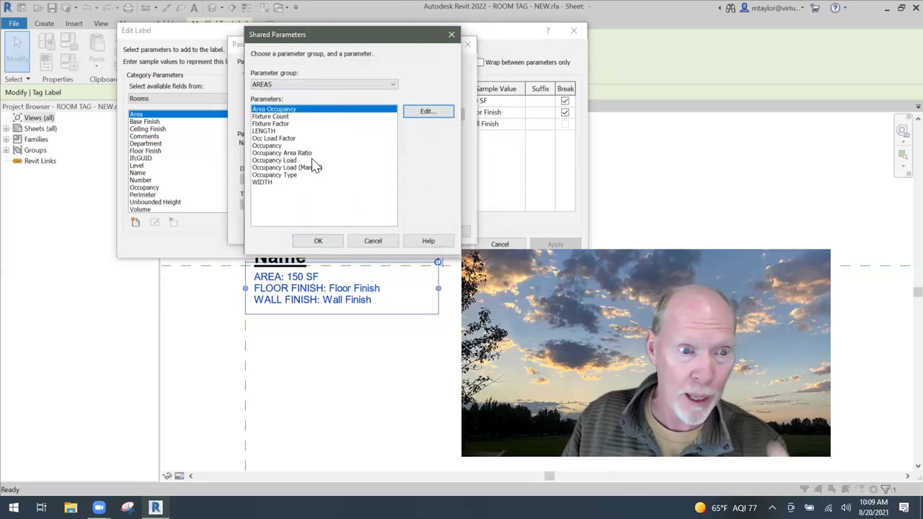
Select BASIC DIMENSIONS OF THE ROOM from the ROOM PARAMETERS group as the new label parameter and add it to the label
click(306, 86)
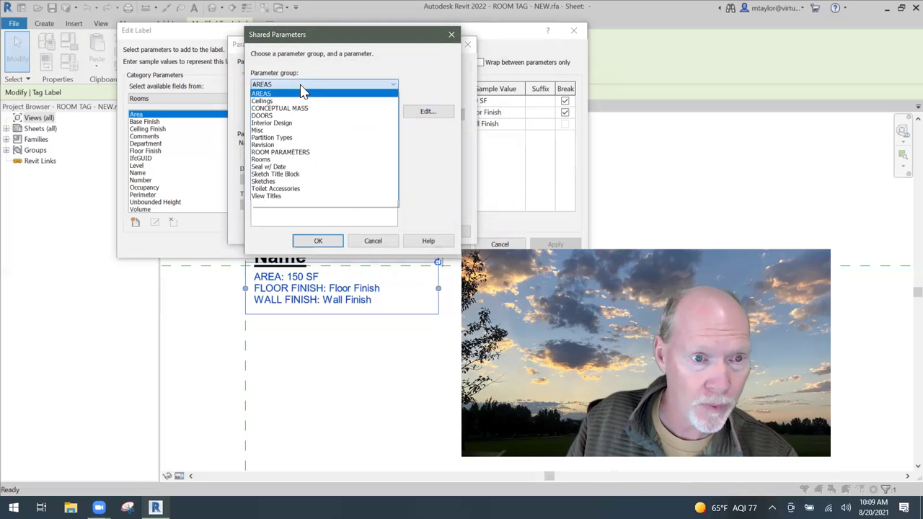
click(292, 154)
click(323, 242)
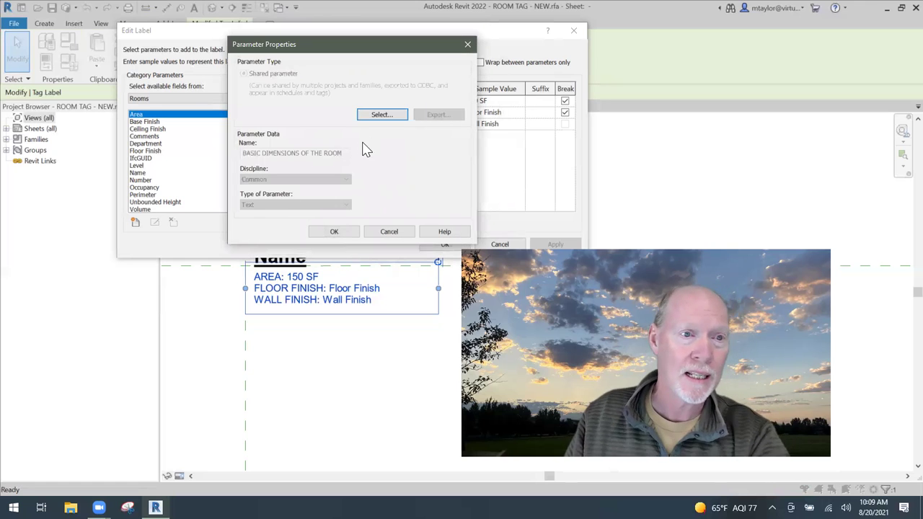
click(336, 231)
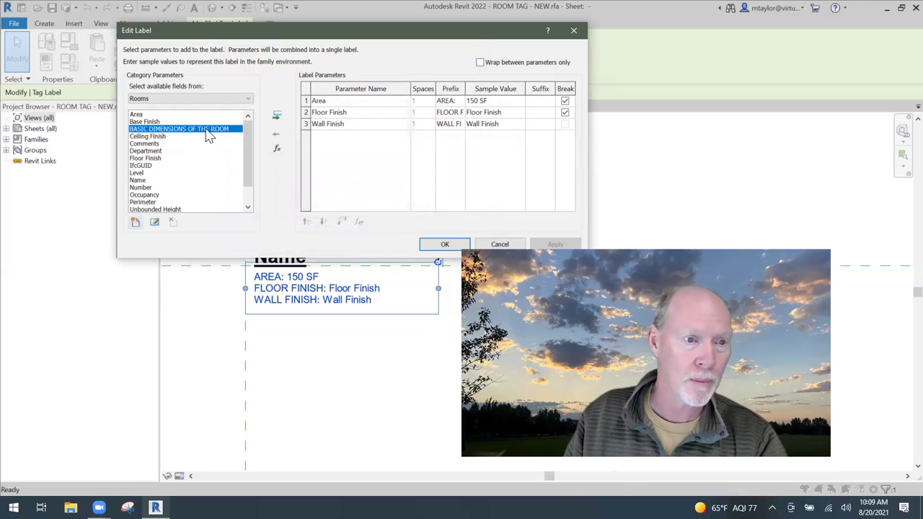
click(276, 115)
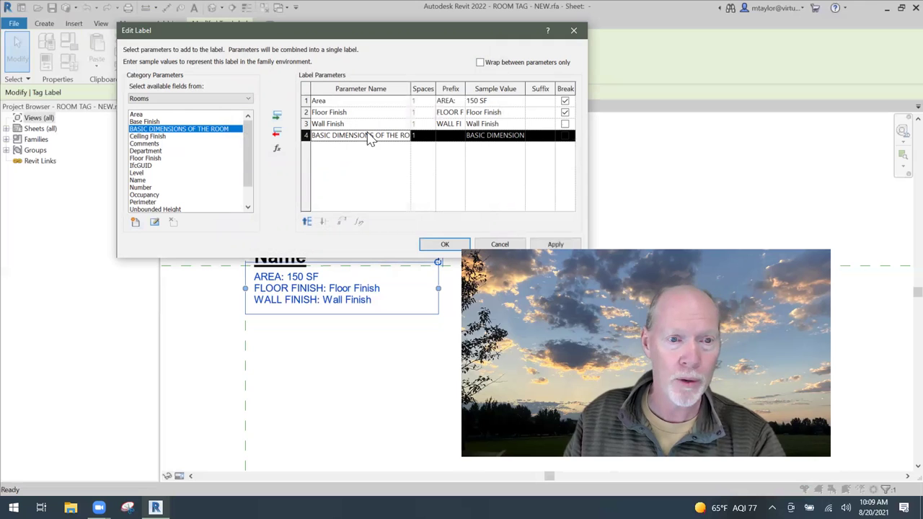
Give the BASIC DIMENSIONS OF THE ROOM label row the prefix DIMENSIONS: and the sample value 8X10
click(450, 135)
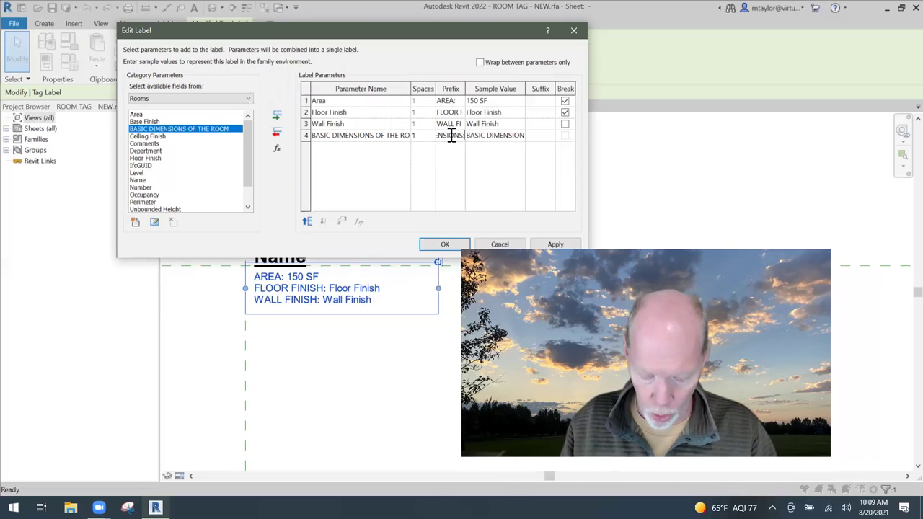
click(497, 137)
drag(522, 136, 453, 140)
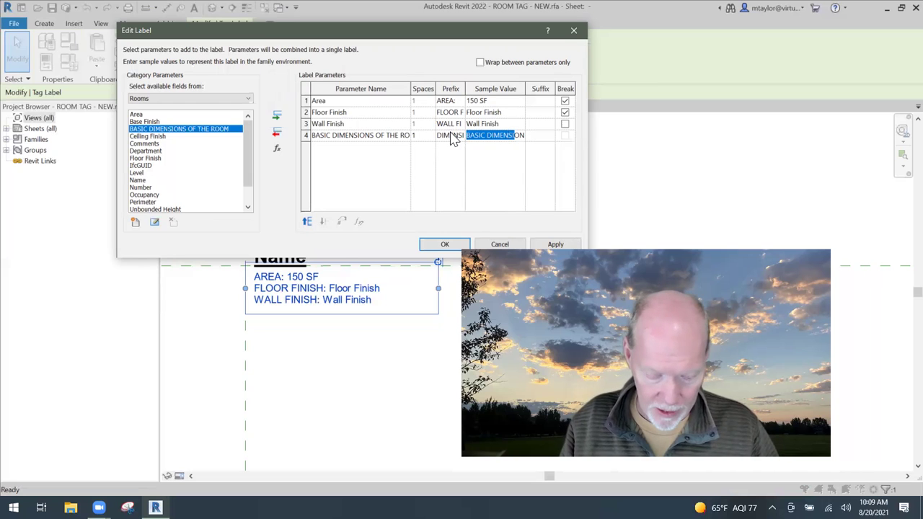
text(8X10)
key(Delete)
key(Delete)
key(Delete)
key(Delete)
key(Delete)
key(Delete)
key(Delete)
key(Delete)
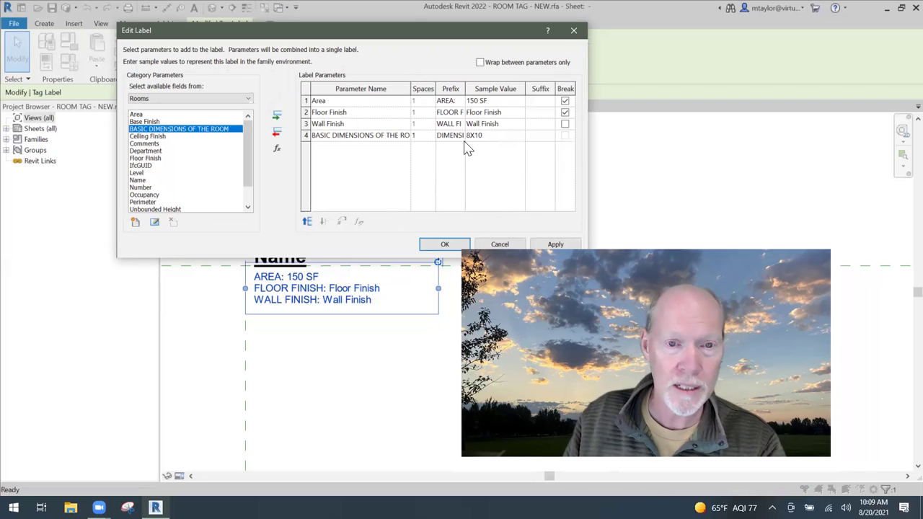
Move the BASIC DIMENSIONS OF THE ROOM row directly below Area, enable its line break and accept the label edits
click(308, 135)
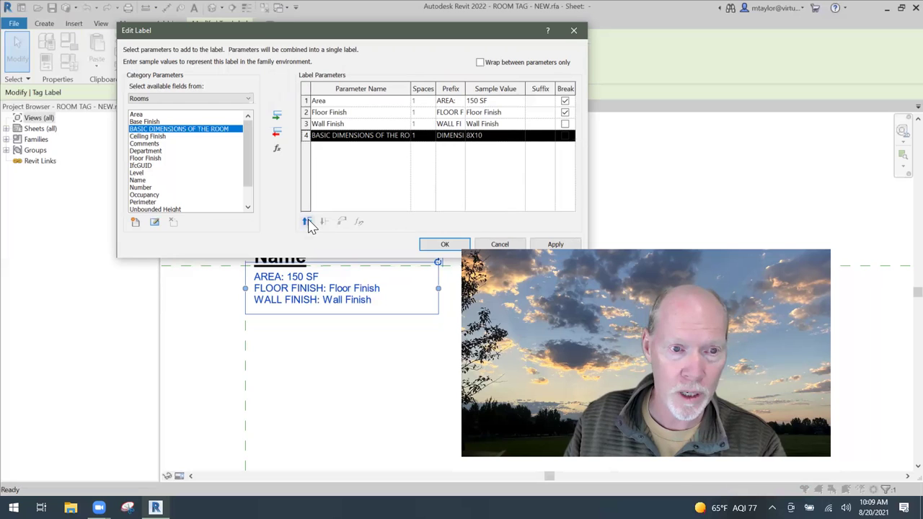
click(307, 222)
click(307, 221)
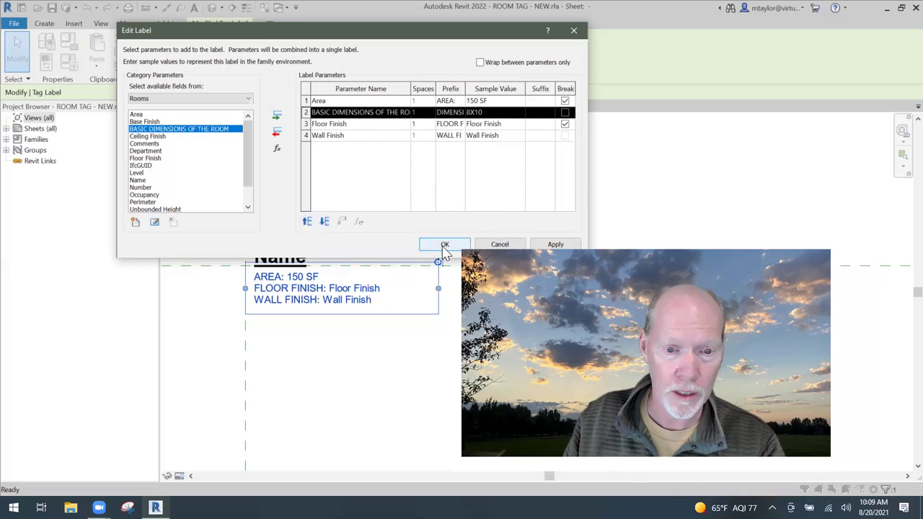
click(566, 113)
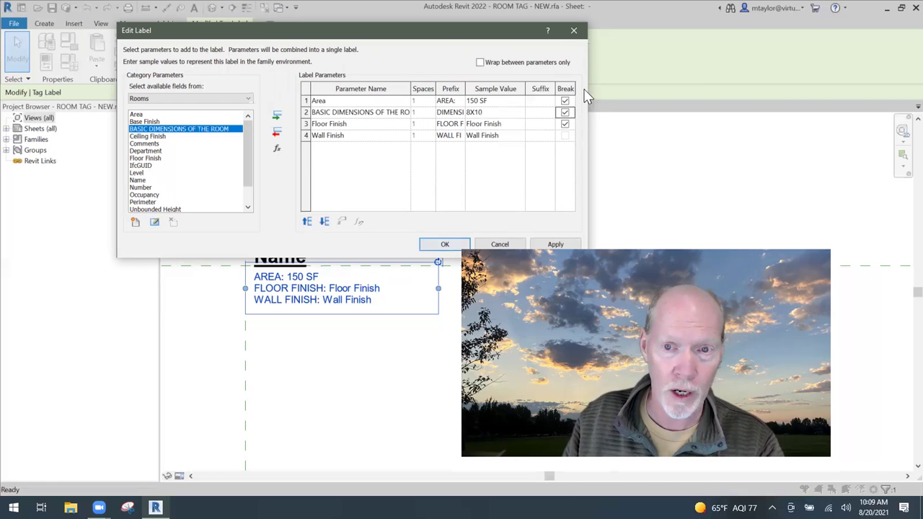
click(445, 245)
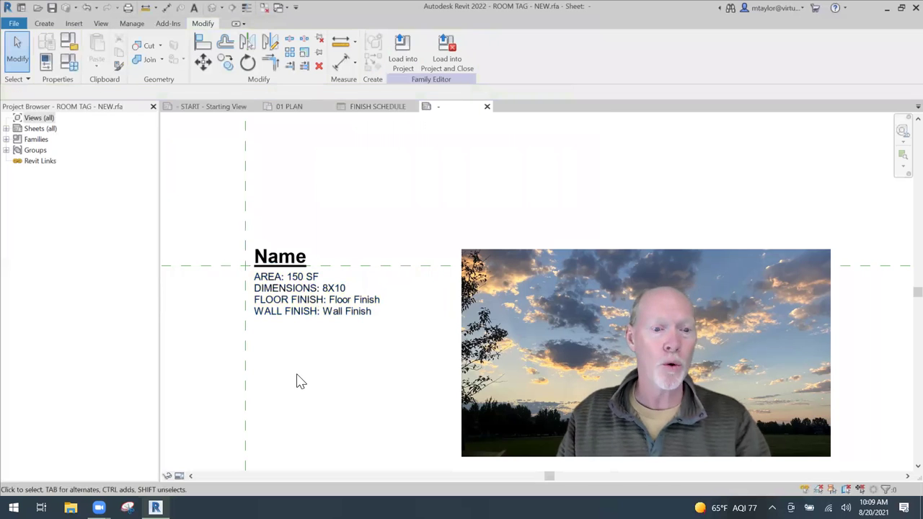
Save the tag family over the existing ROOM TAG - NEW.rfa, then load it into the project, replacing the loaded version, and close it
middle_drag(303, 373, 297, 296)
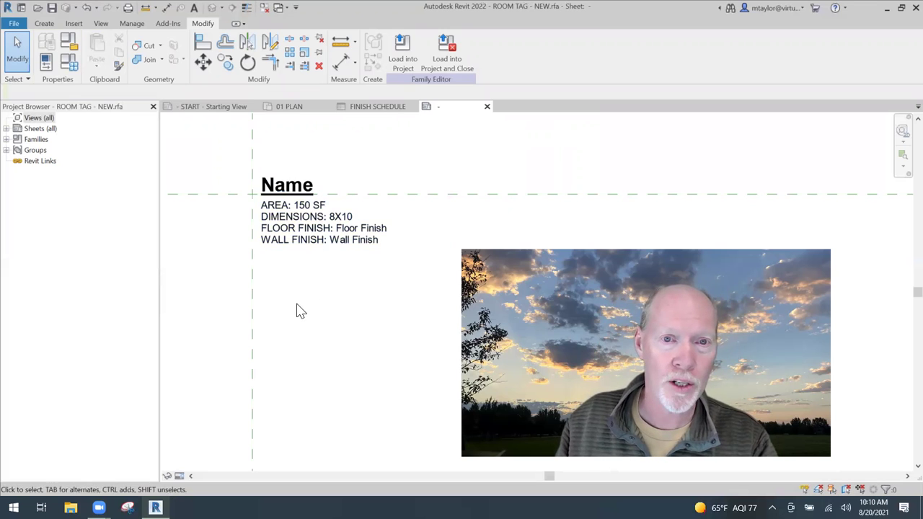
click(445, 58)
click(439, 264)
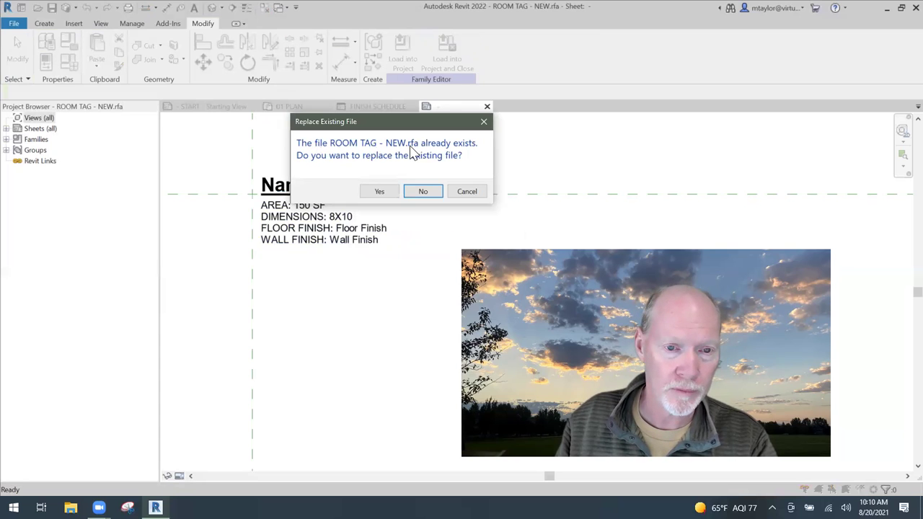
click(389, 192)
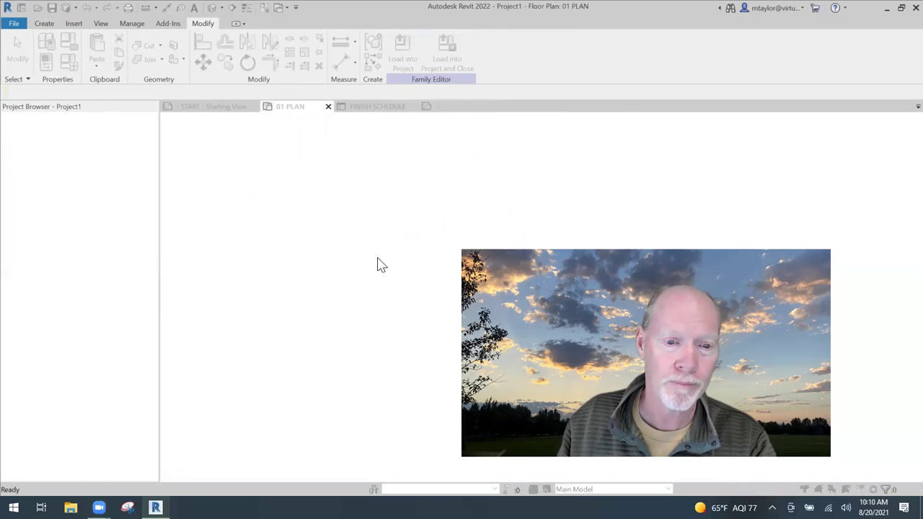
click(414, 226)
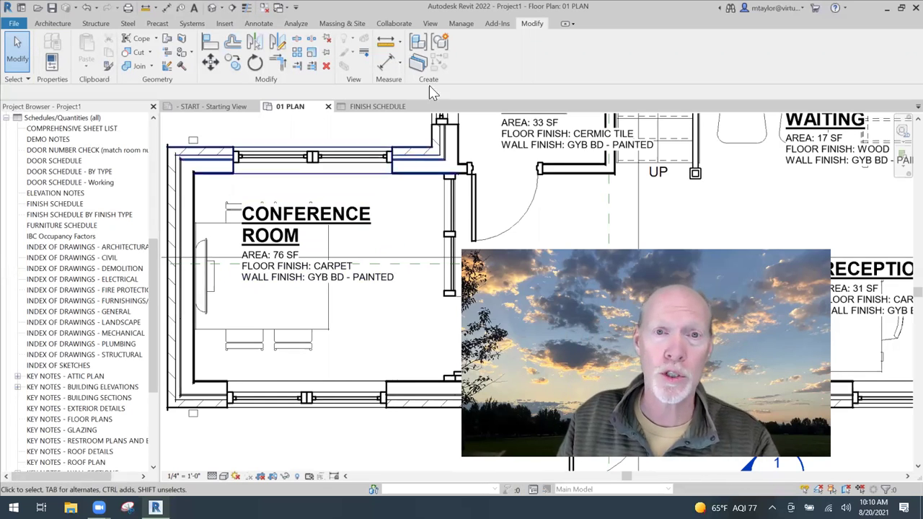
Start a new project parameter as a shared parameter, choosing BASIC DIMENSIONS OF THE ROOM from the ROOM PARAMETERS group
click(461, 23)
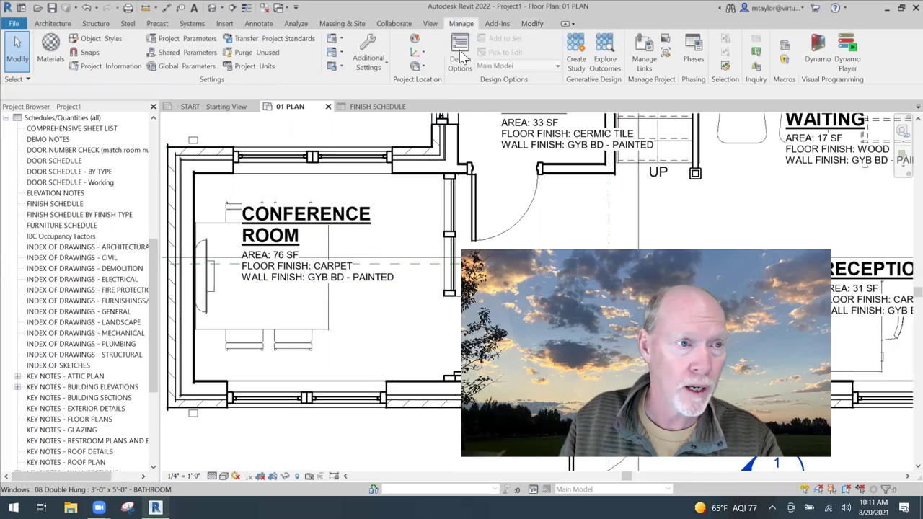
click(187, 37)
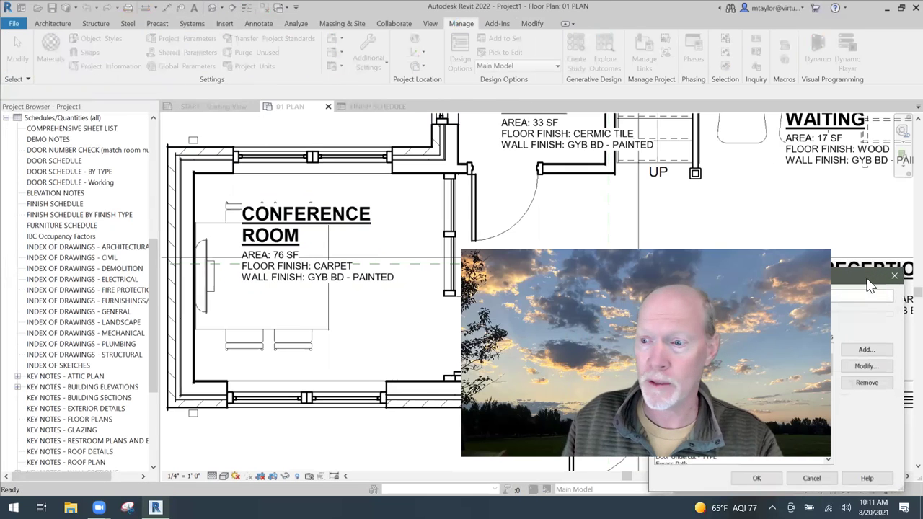
drag(869, 281, 355, 75)
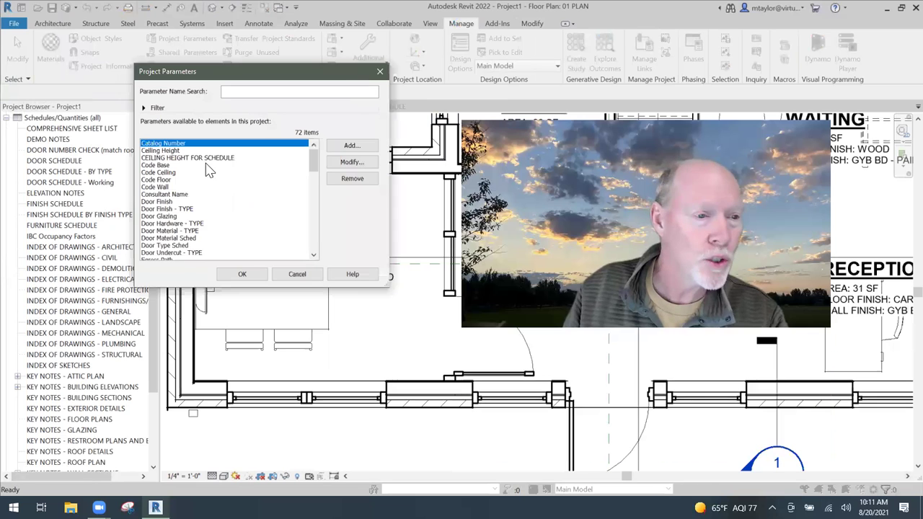
click(351, 147)
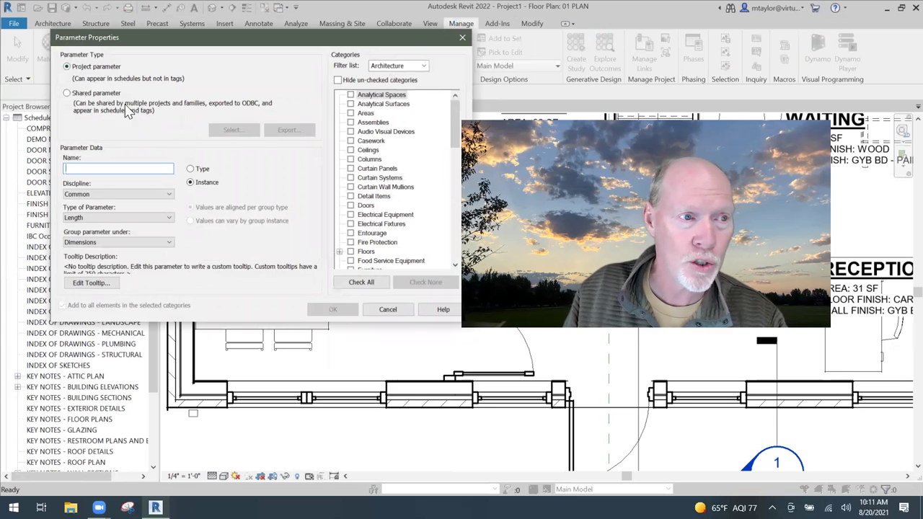
click(67, 93)
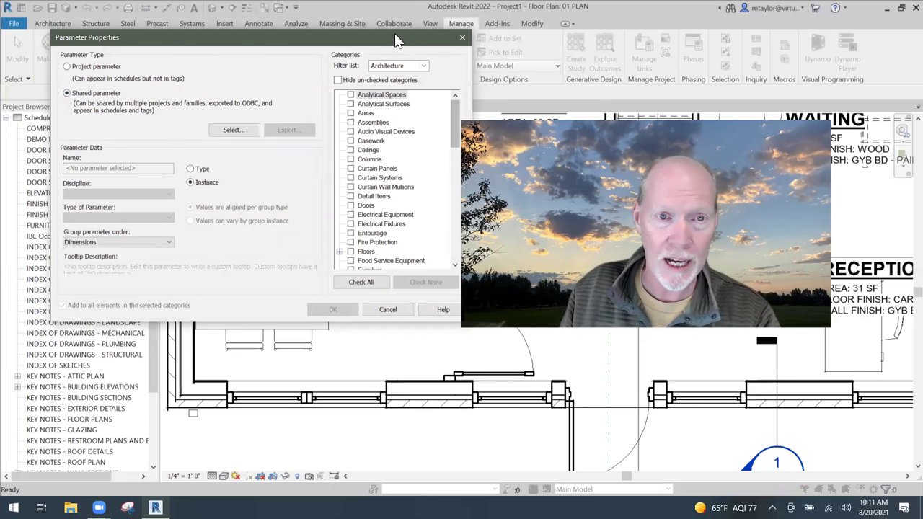
drag(395, 33, 347, 27)
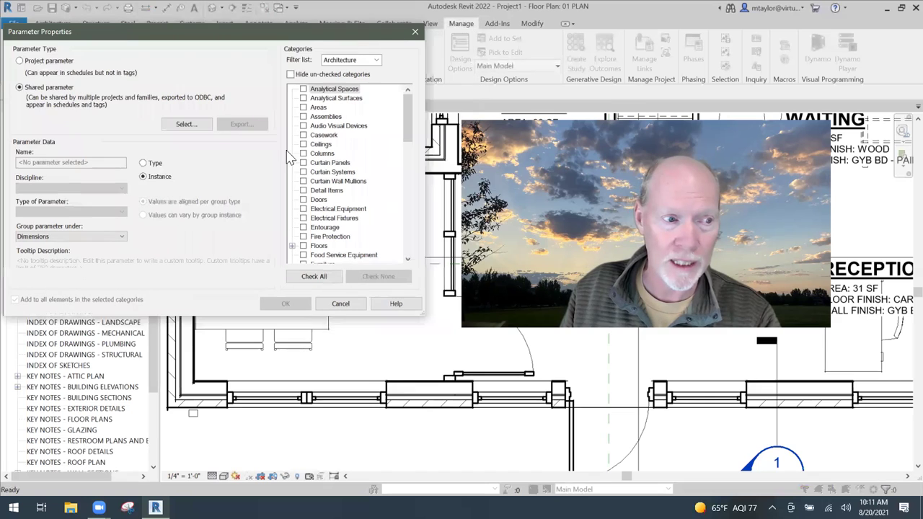
click(186, 126)
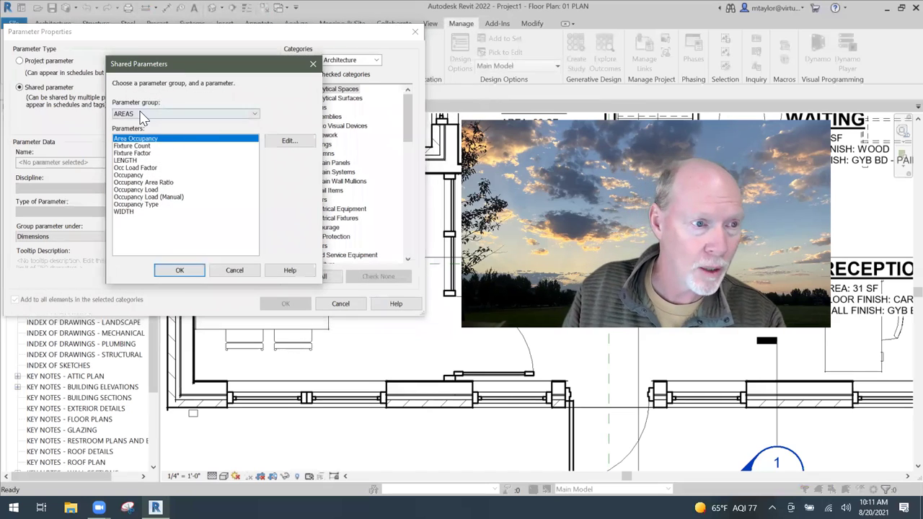
click(142, 114)
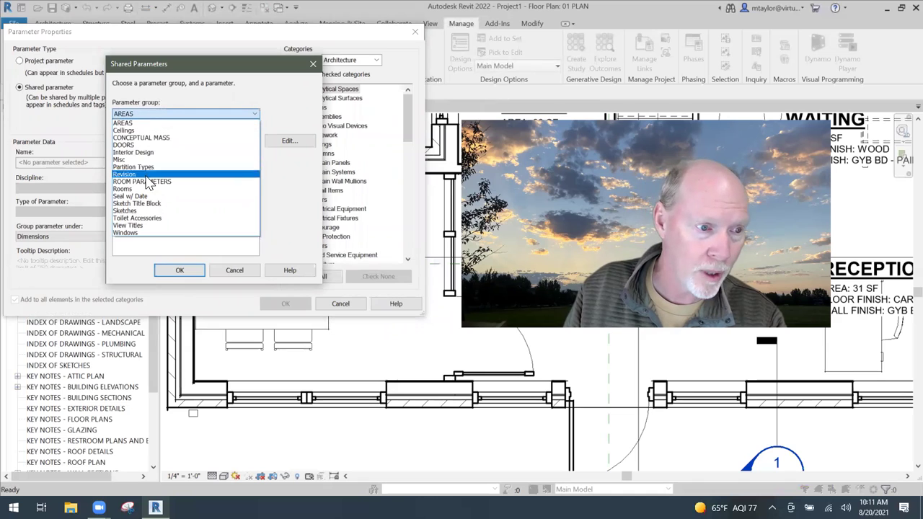
click(158, 181)
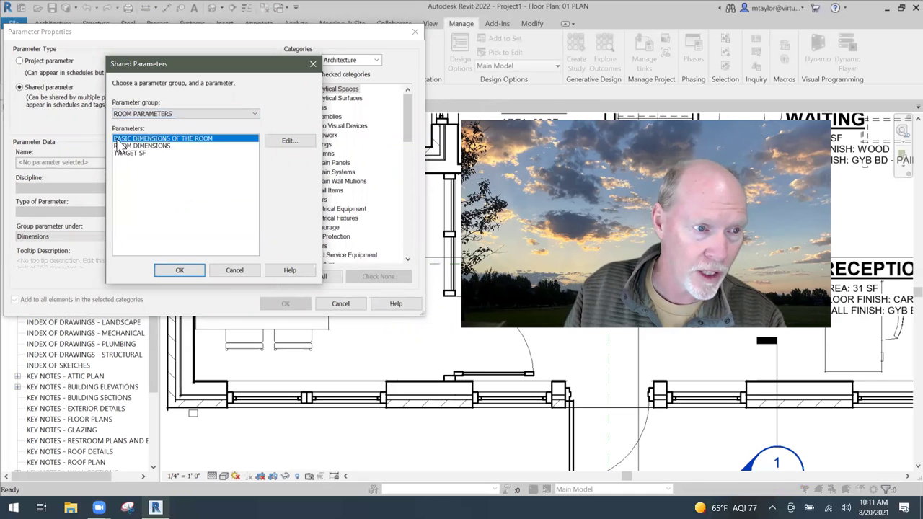
click(181, 271)
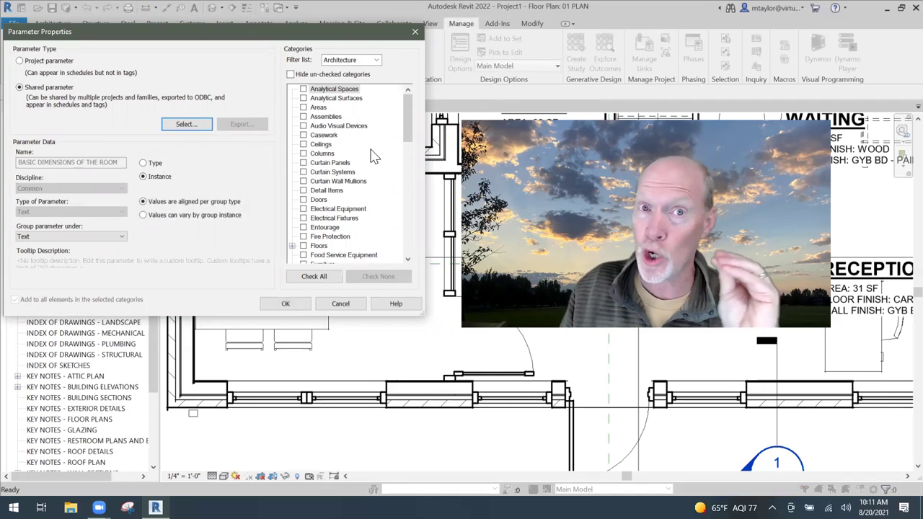
Assign the BASIC DIMENSIONS OF THE ROOM parameter to the Rooms category and add it to the project parameters
drag(406, 124, 409, 206)
click(302, 181)
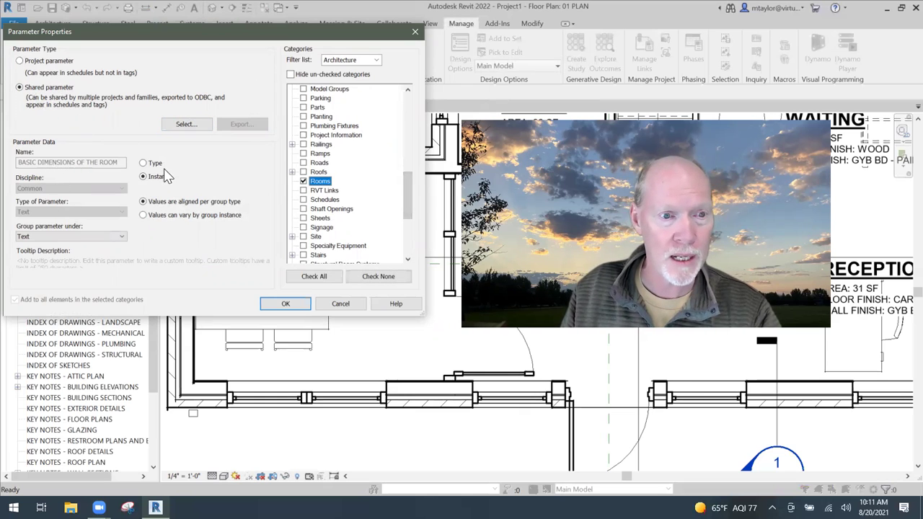
click(286, 304)
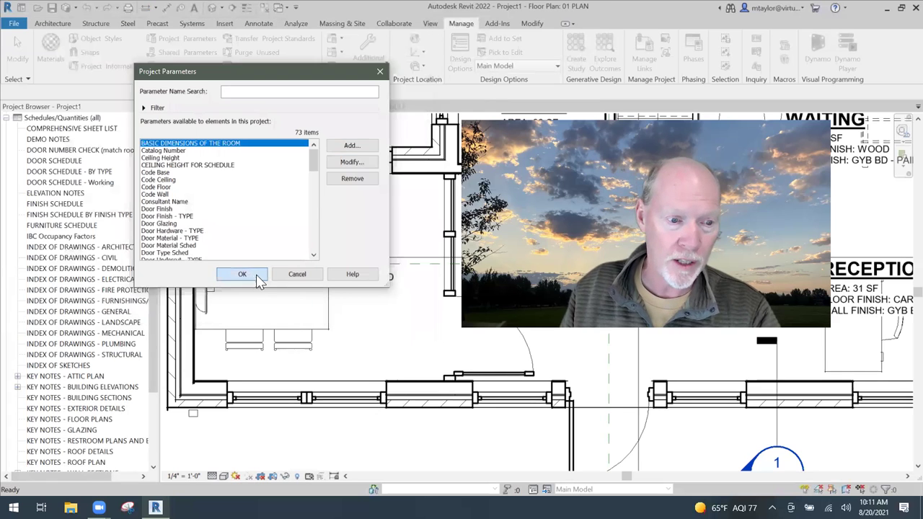
Accept the project parameters and set BASIC DIMENSIONS OF THE ROOM to 8X10 in the conference room's tag
click(242, 275)
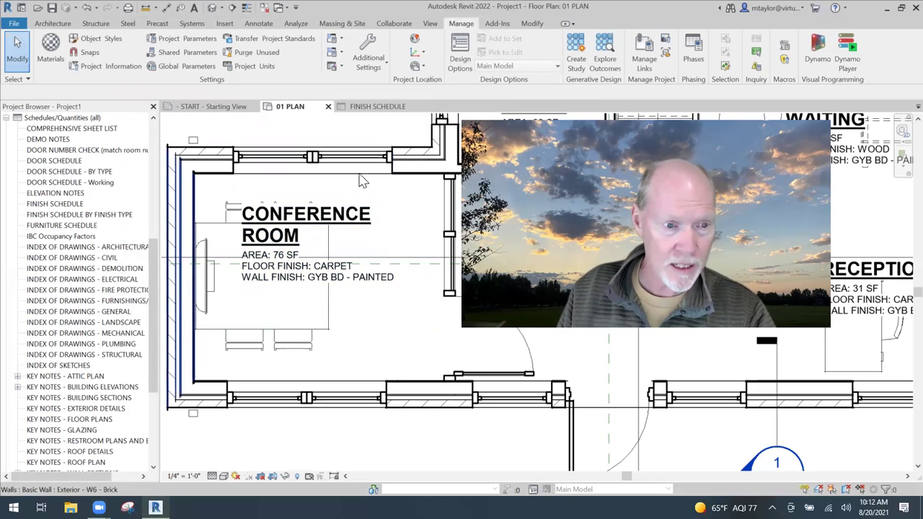
click(340, 275)
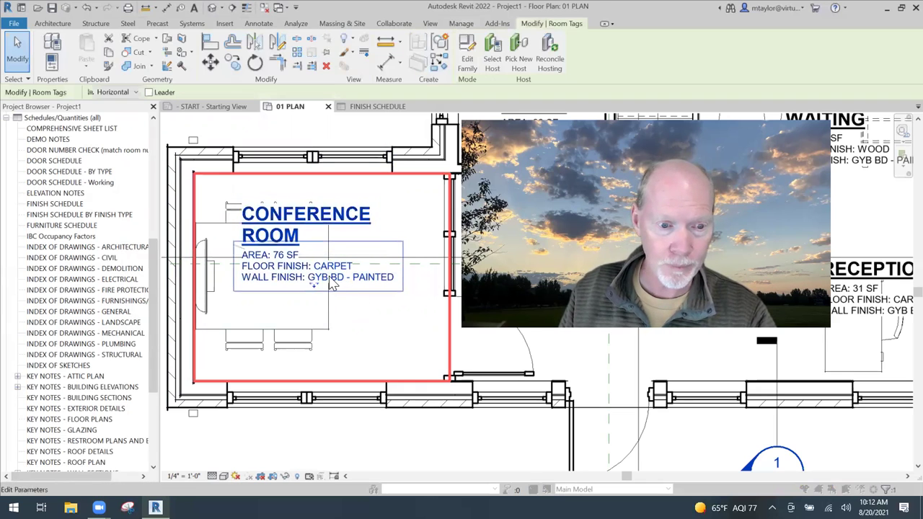
click(317, 278)
drag(366, 74, 341, 72)
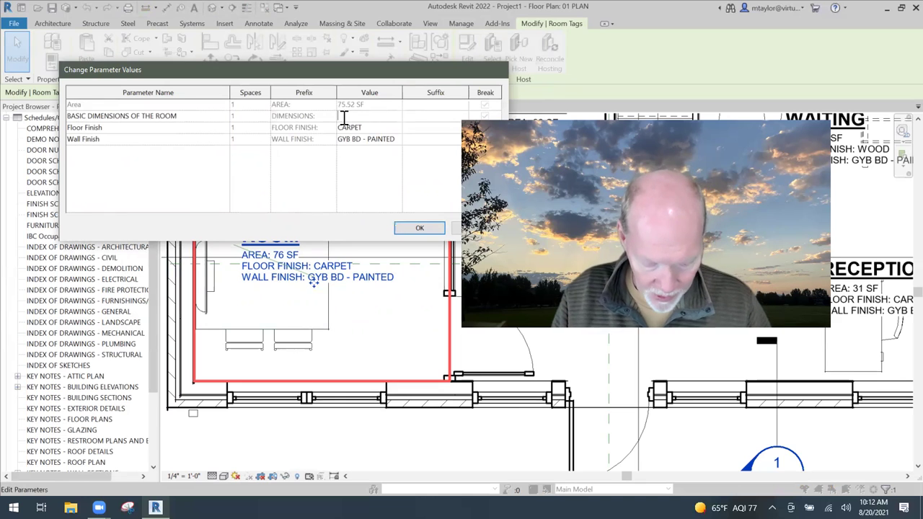
click(420, 229)
click(349, 325)
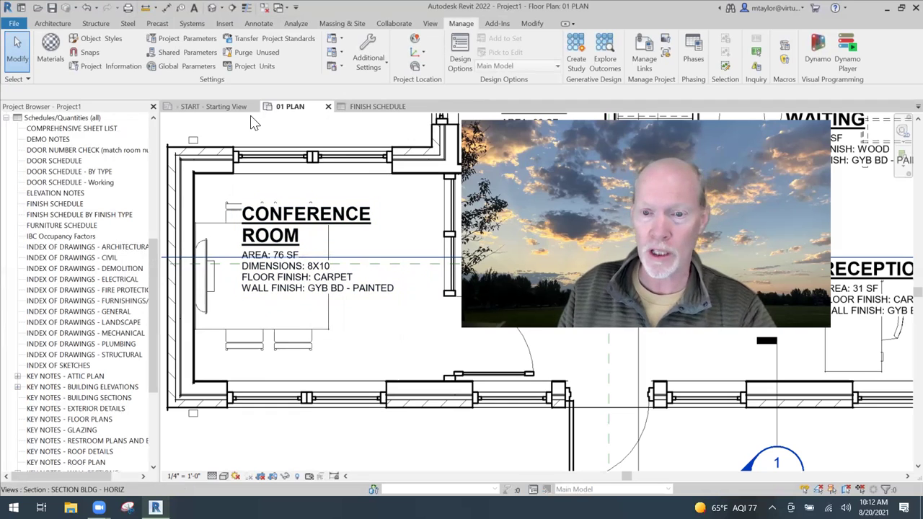
Enter 22X8 as the BASIC DIMENSIONS OF THE ROOM value in the lobby's room tag
scroll(705, 240, down, 2)
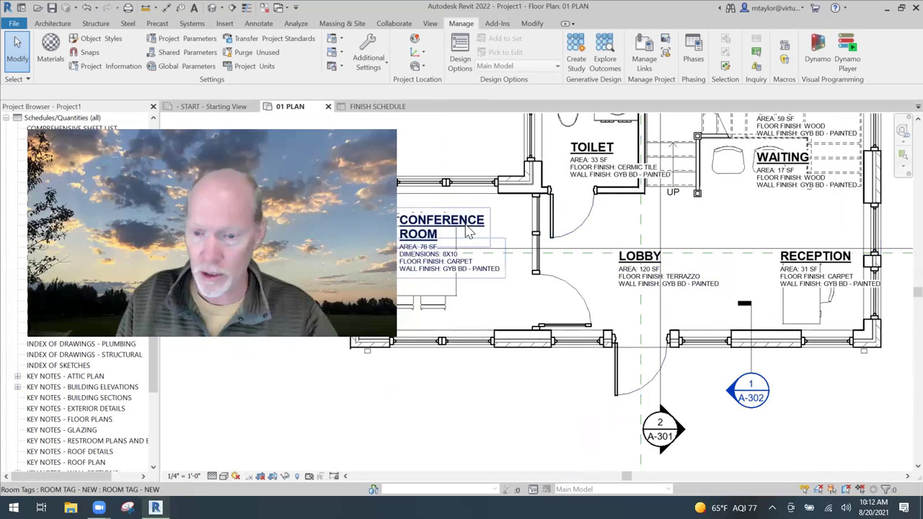
click(643, 287)
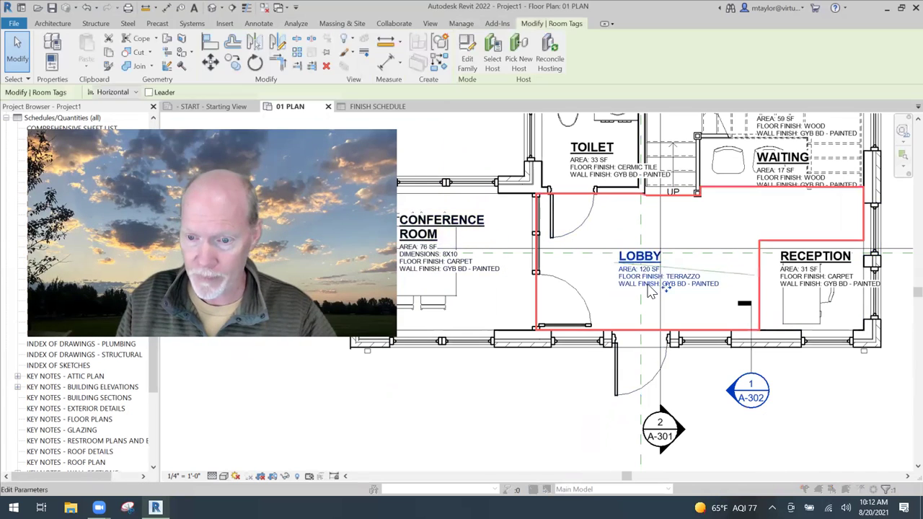
click(643, 287)
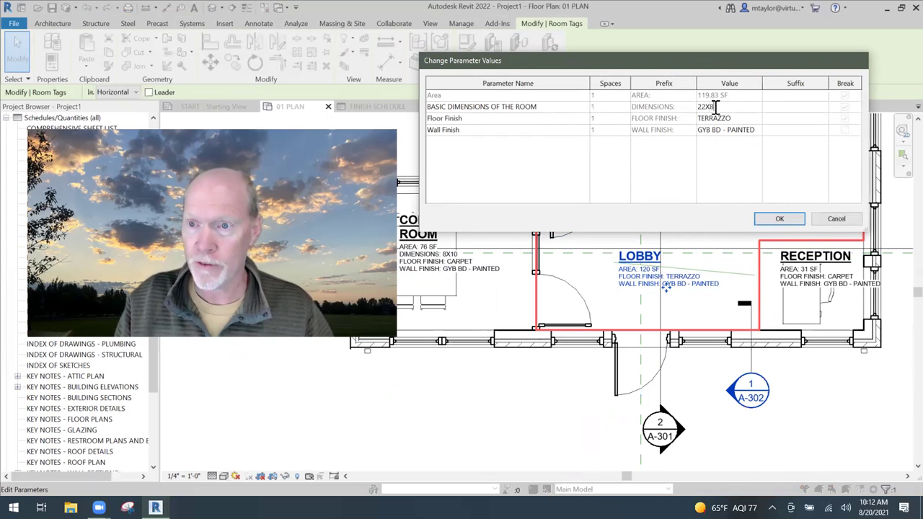
click(779, 219)
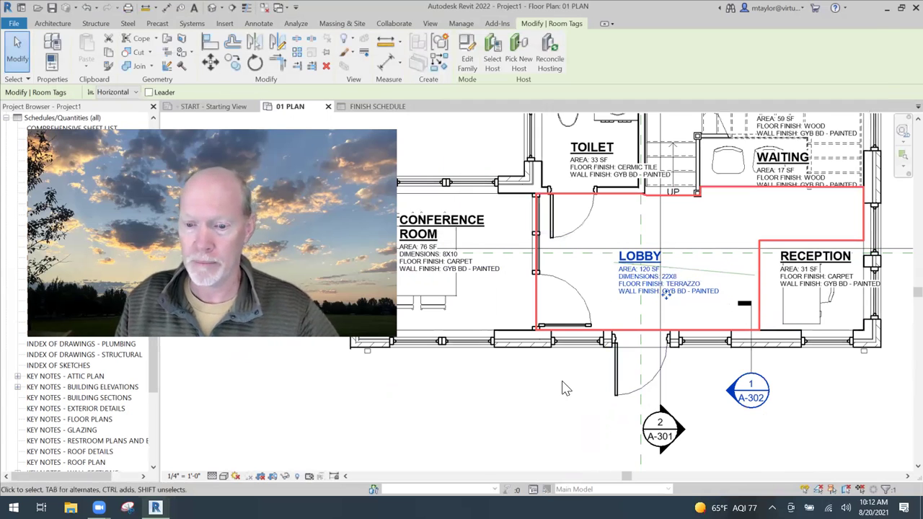
key(Escape)
scroll(673, 287, up, 3)
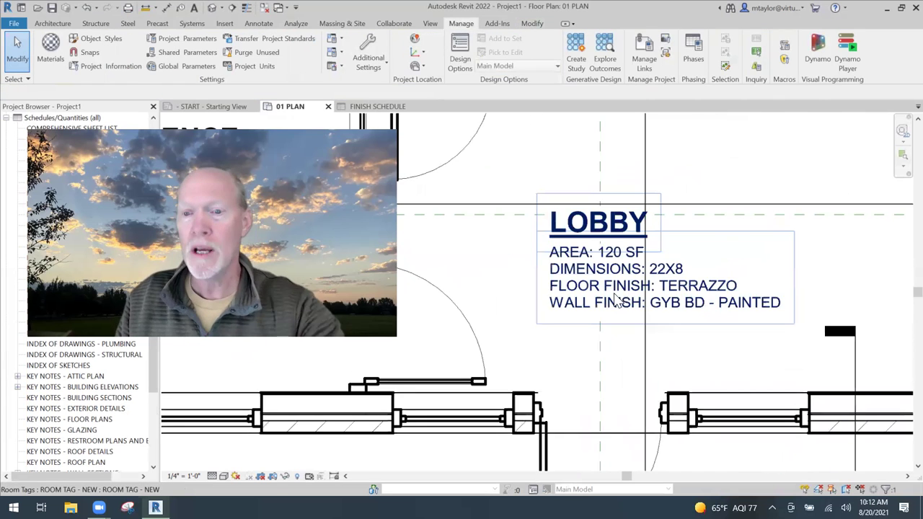
Change the lobby tag's BASIC DIMENSIONS OF THE ROOM value to 8X22
scroll(617, 300, down, 4)
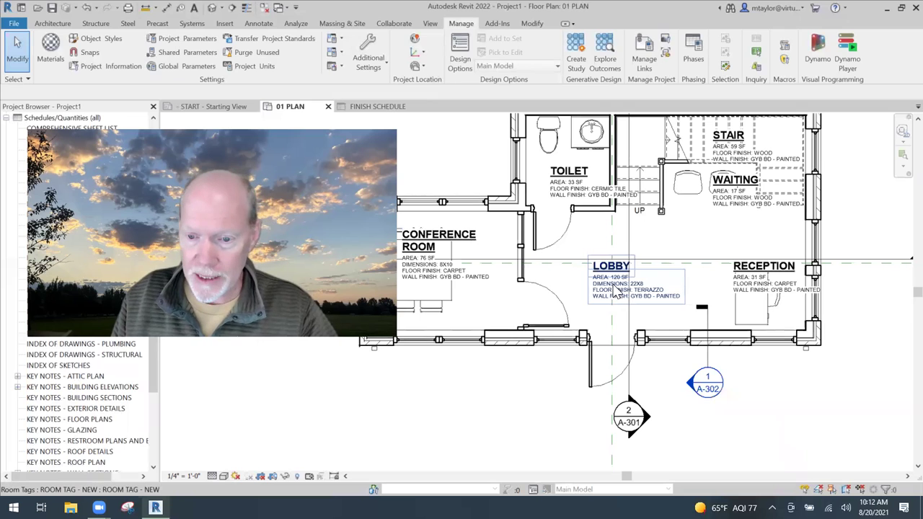
click(616, 296)
click(617, 296)
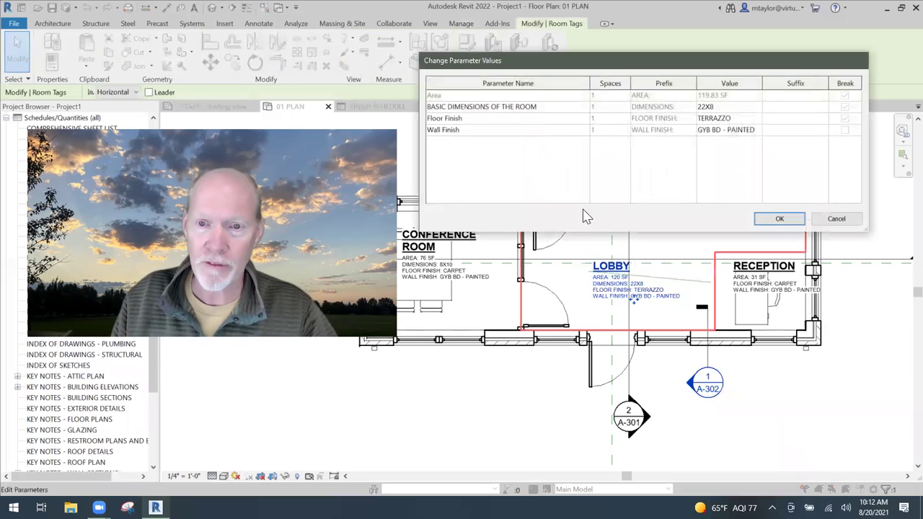
double_click(708, 108)
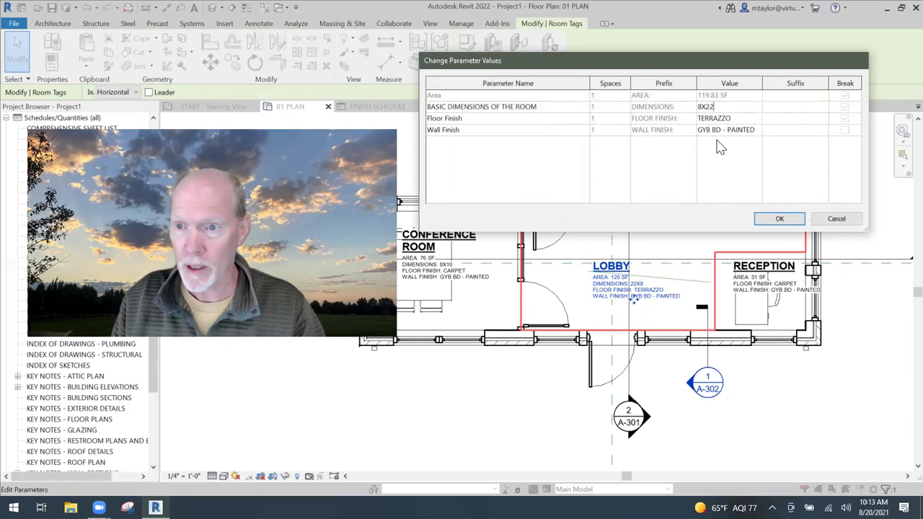
click(778, 219)
key(Escape)
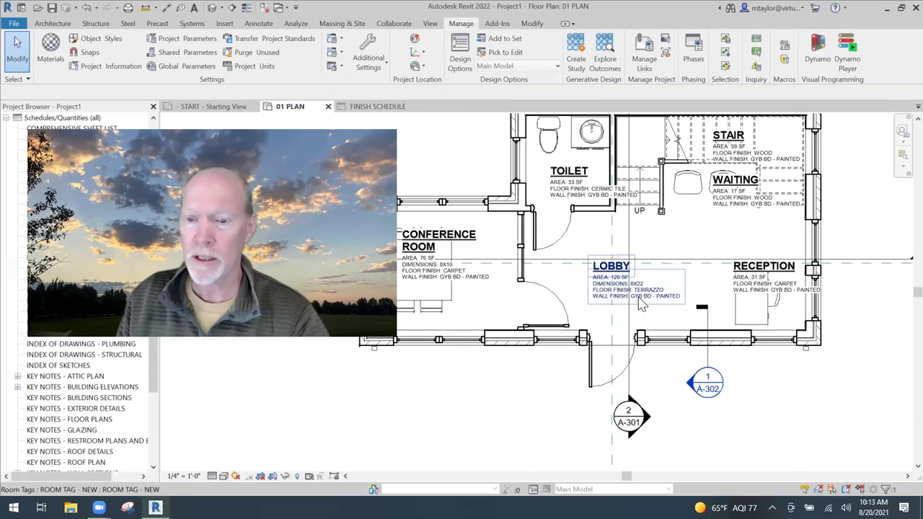
scroll(642, 304, up, 4)
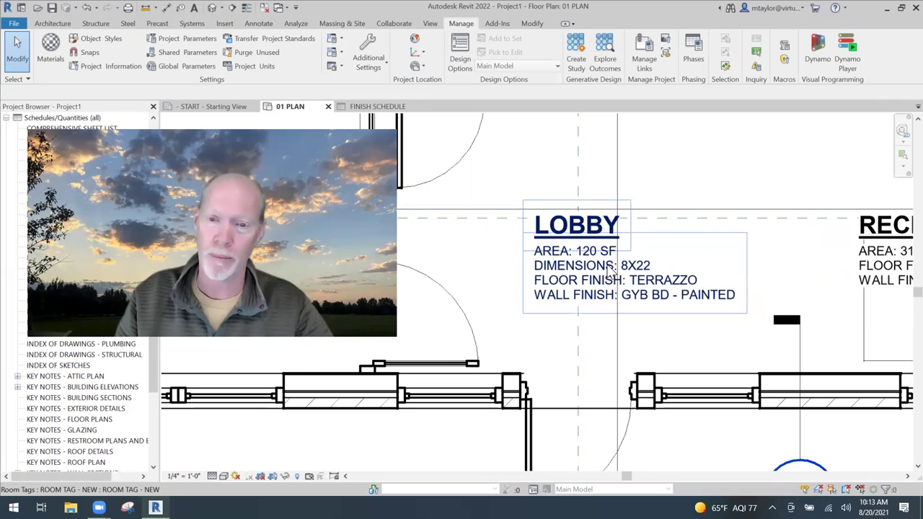
scroll(690, 202, down, 5)
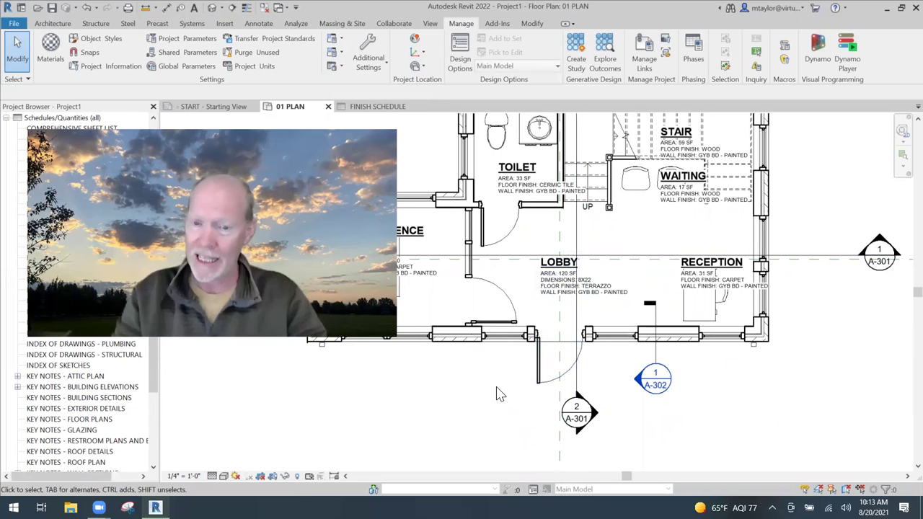
click(547, 277)
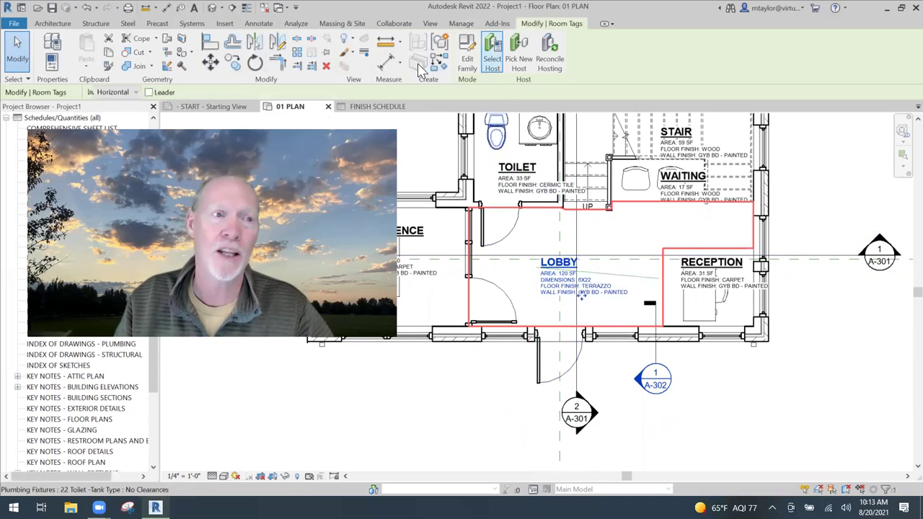
click(481, 397)
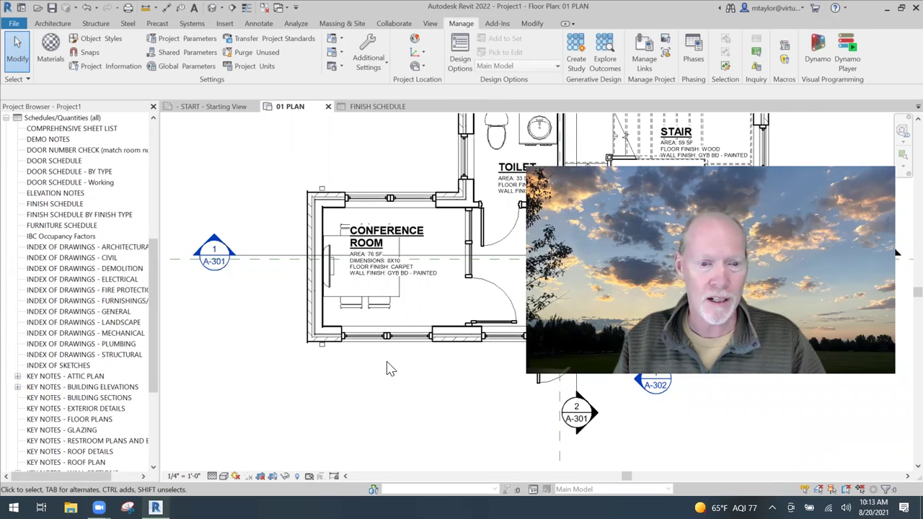
scroll(387, 367, up, 2)
middle_drag(408, 371, 383, 401)
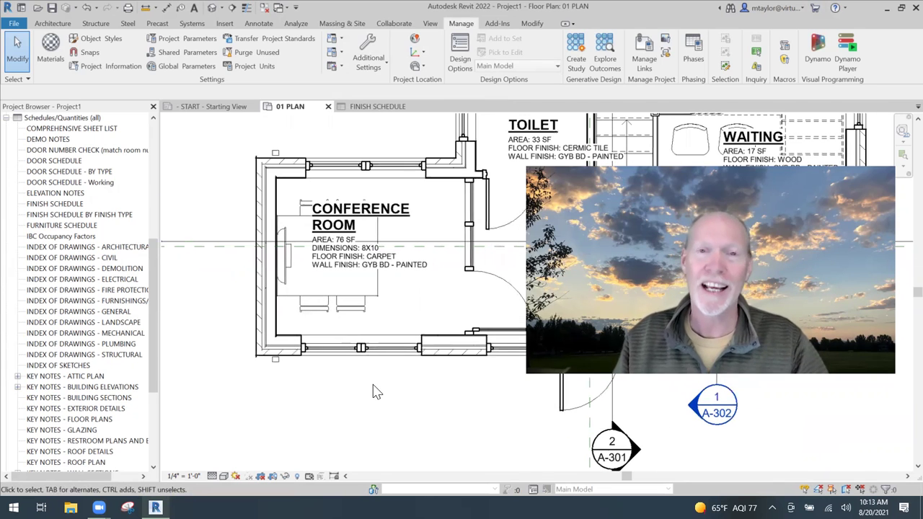